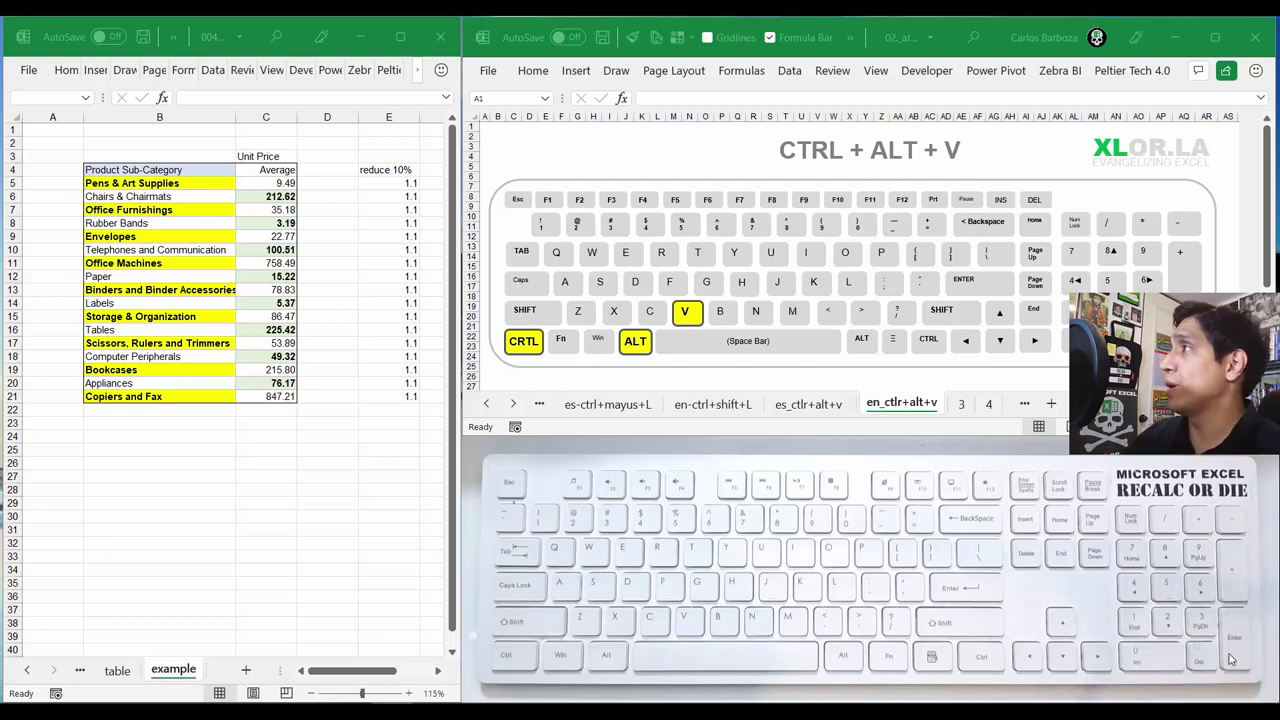
Select the sub-category price table B3:C21 with Shift+arrow keys and copy it
{"action": "left_click", "coordinate": [251, 203]}
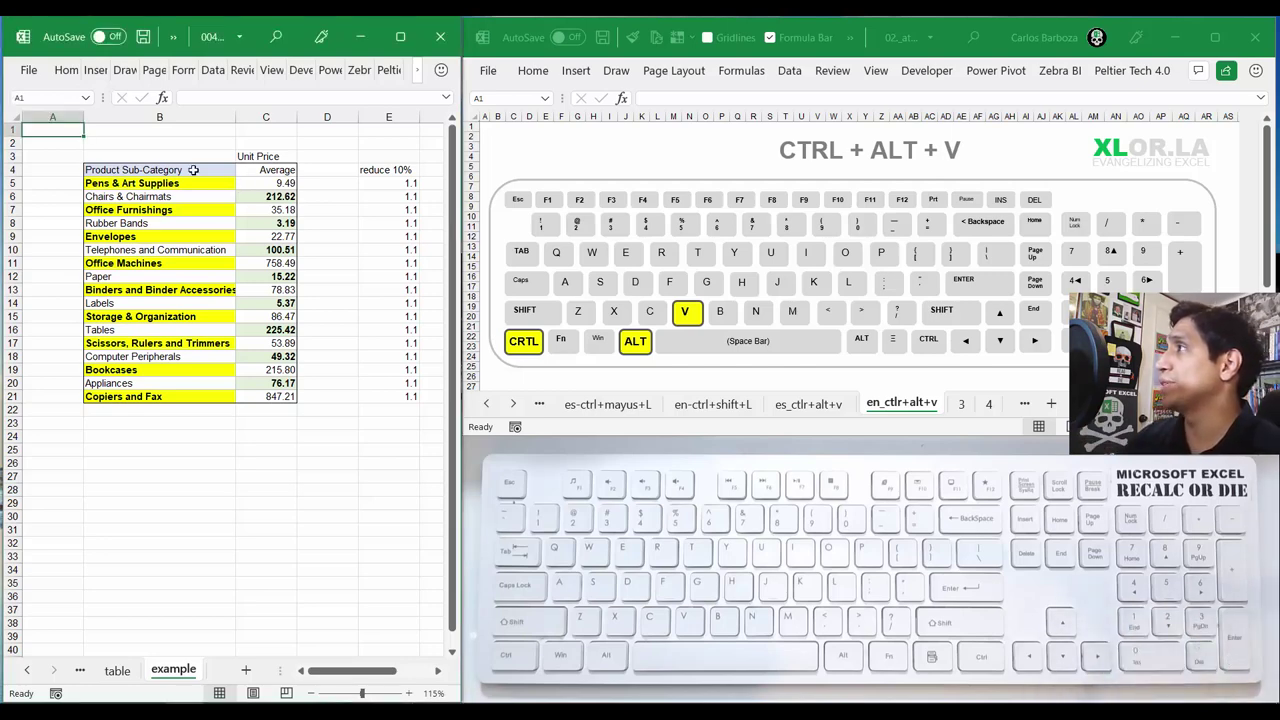
{"action": "key", "text": "Down"}
{"action": "key", "text": "Down"}
{"action": "key", "text": "Down"}
{"action": "key", "text": "Right"}
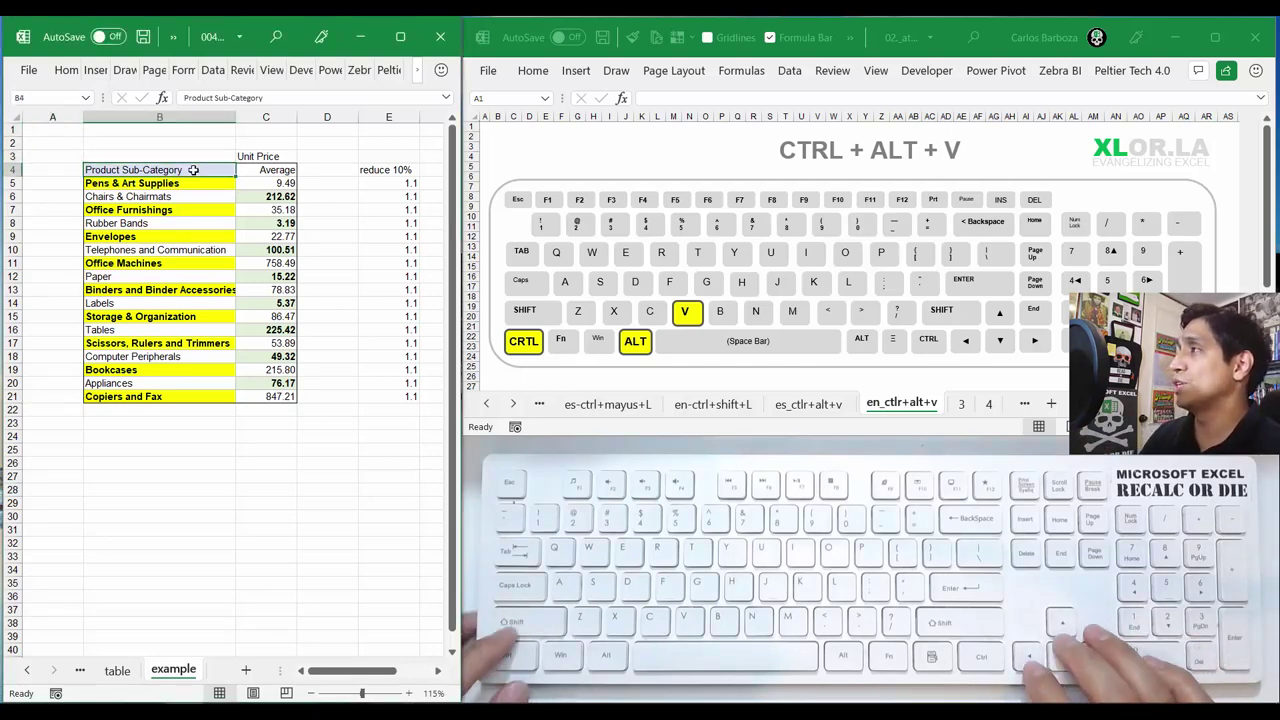
{"action": "key", "text": "shift+Right"}
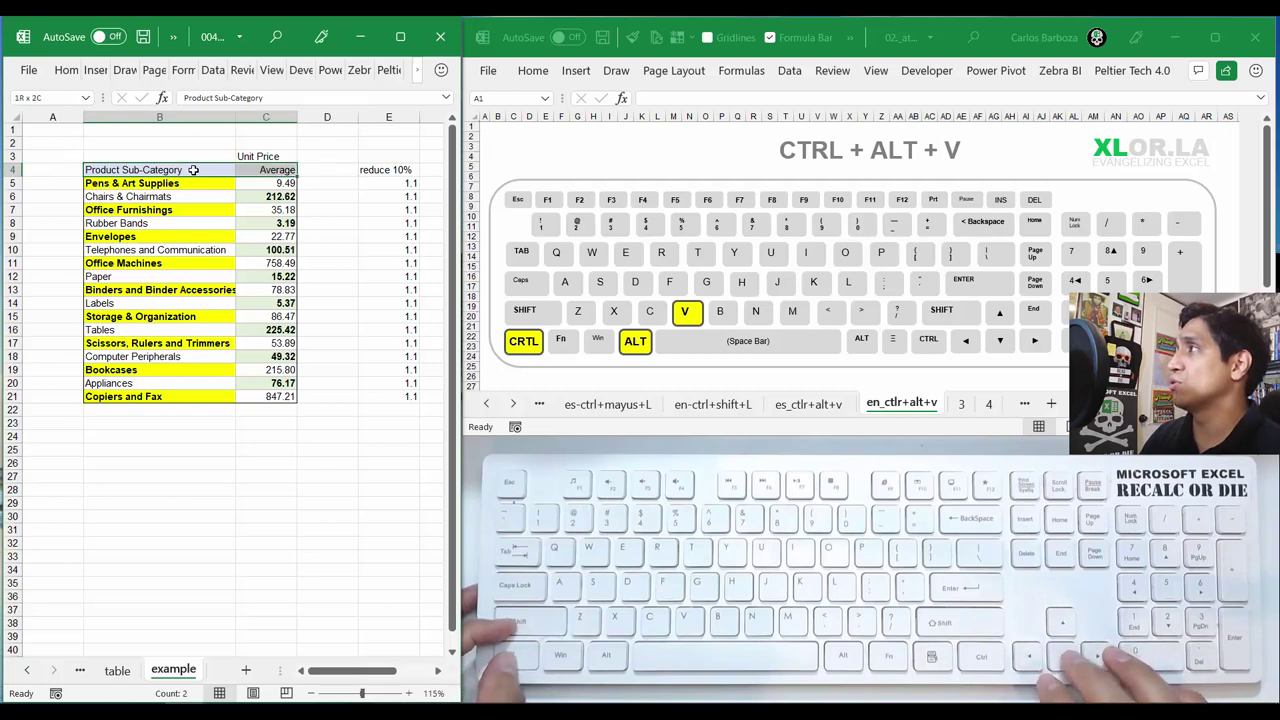
{"action": "key", "text": "ctrl+shift+Down"}
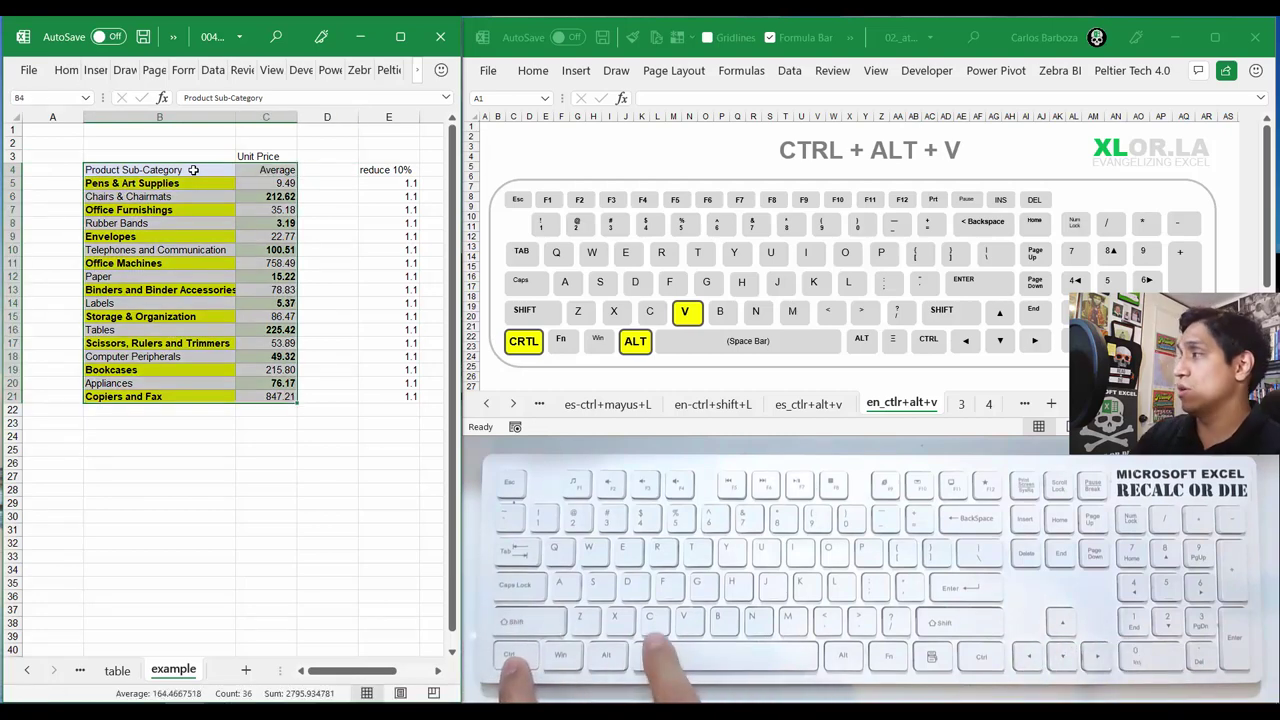
{"action": "key", "text": "ctrl+c"}
Move down to B24 and cancel the stray '3' entered there
{"action": "key", "text": "Down"}
{"action": "key", "text": "Down"}
{"action": "key", "text": "Down"}
{"action": "key", "text": "Down"}
{"action": "key", "text": "Down"}
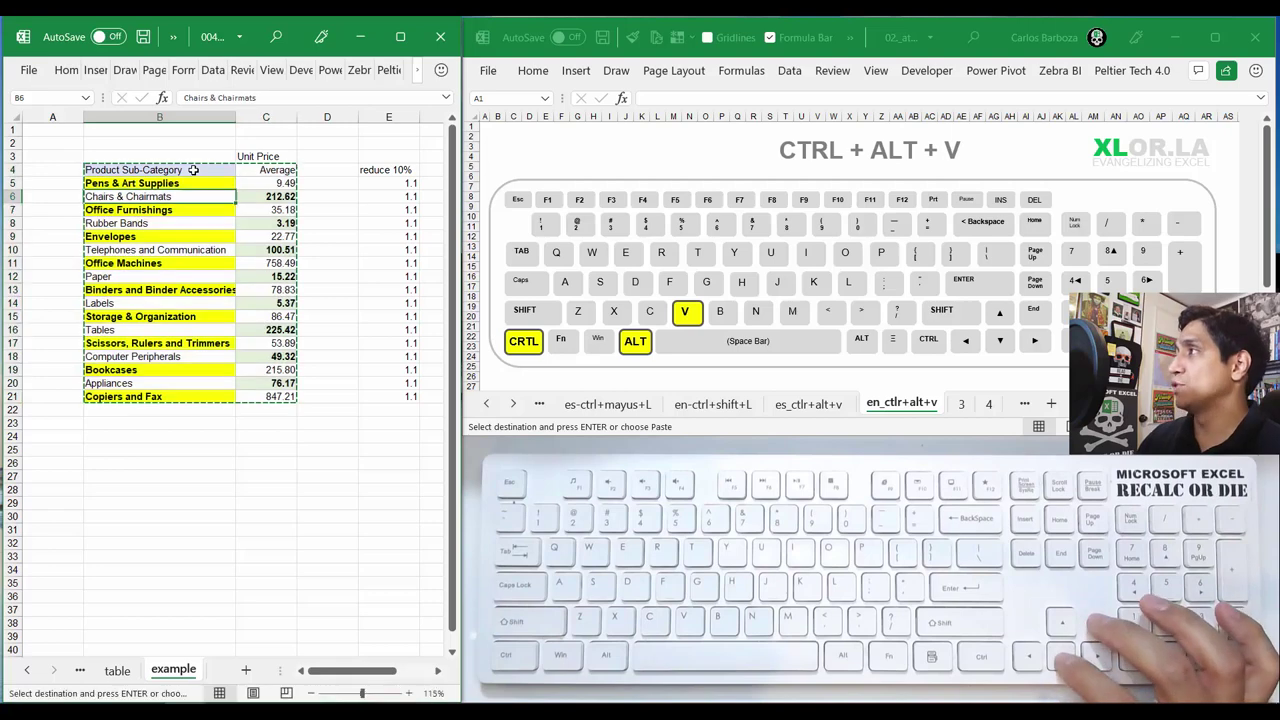
{"action": "key", "text": "Down"}
{"action": "key", "text": "Down"}
{"action": "key", "text": "Down"}
{"action": "key", "text": "Down"}
{"action": "key", "text": "Down"}
{"action": "key", "text": "Down"}
{"action": "key", "text": "Down"}
{"action": "key", "text": "Down"}
{"action": "key", "text": "Down"}
{"action": "key", "text": "Down"}
{"action": "key", "text": "Down"}
{"action": "key", "text": "Down"}
{"action": "key", "text": "Down"}
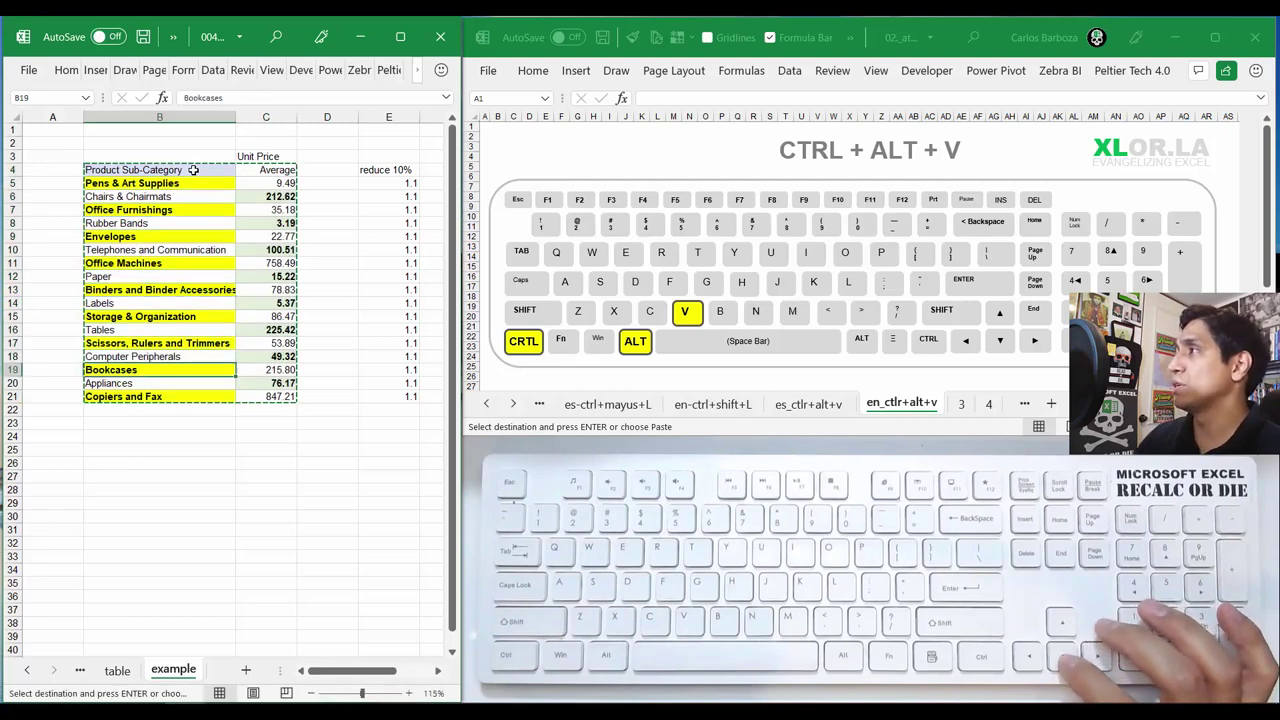
{"action": "key", "text": "Down"}
{"action": "key", "text": "Down"}
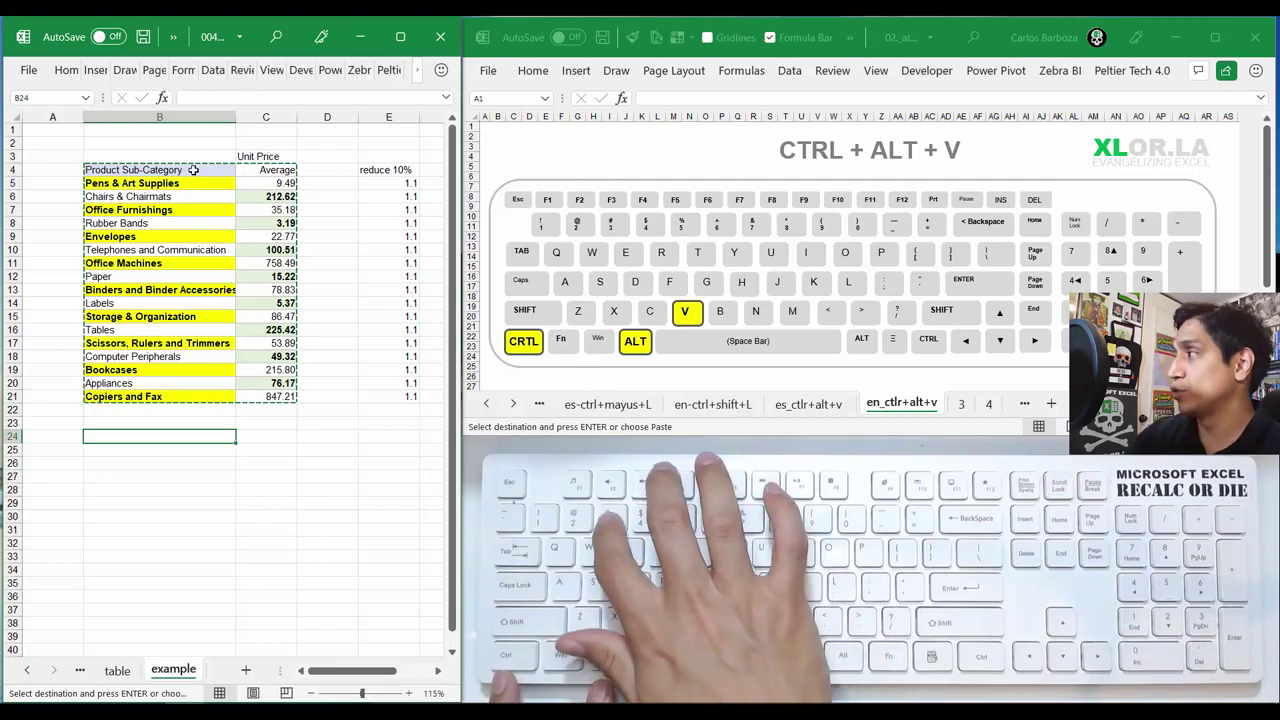
{"action": "type", "text": "3"}
{"action": "key", "text": "Escape"}
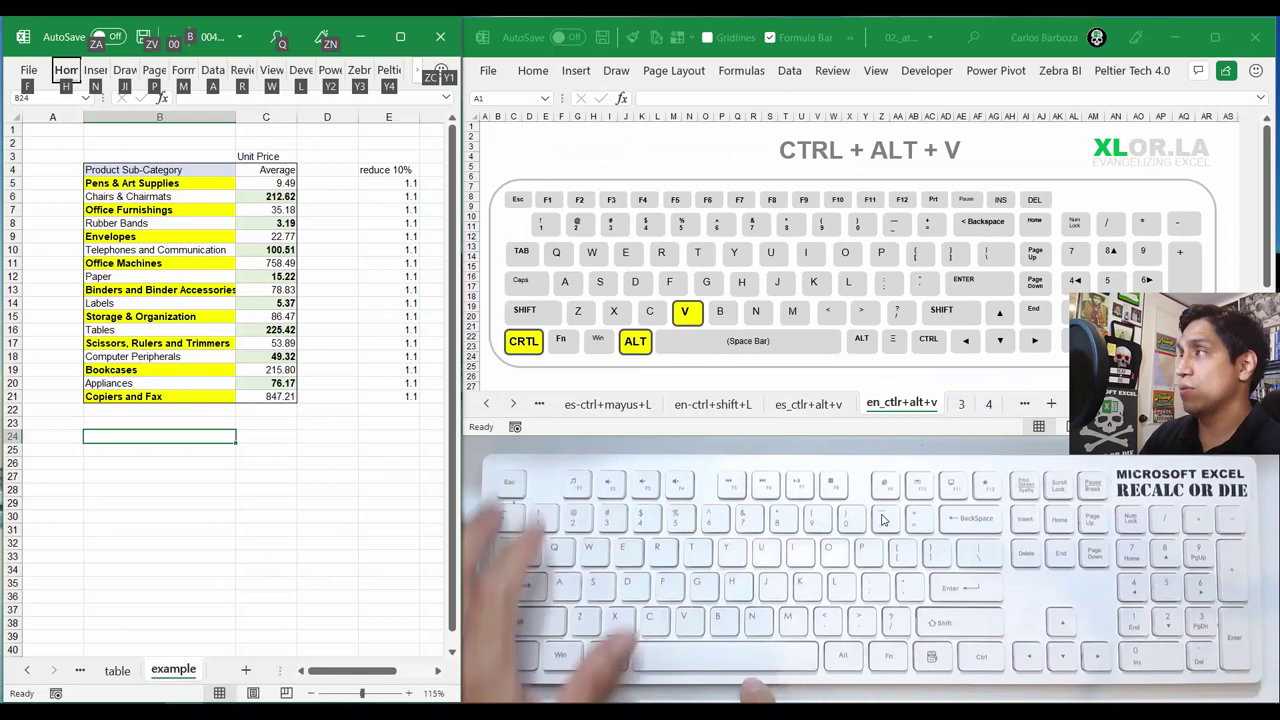
Recopy the table including its Unit Price heading, then return to B24
{"action": "key", "text": "Escape"}
{"action": "key", "text": "Up"}
{"action": "key", "text": "Up"}
{"action": "key", "text": "Up"}
{"action": "key", "text": "Up"}
{"action": "key", "text": "Up"}
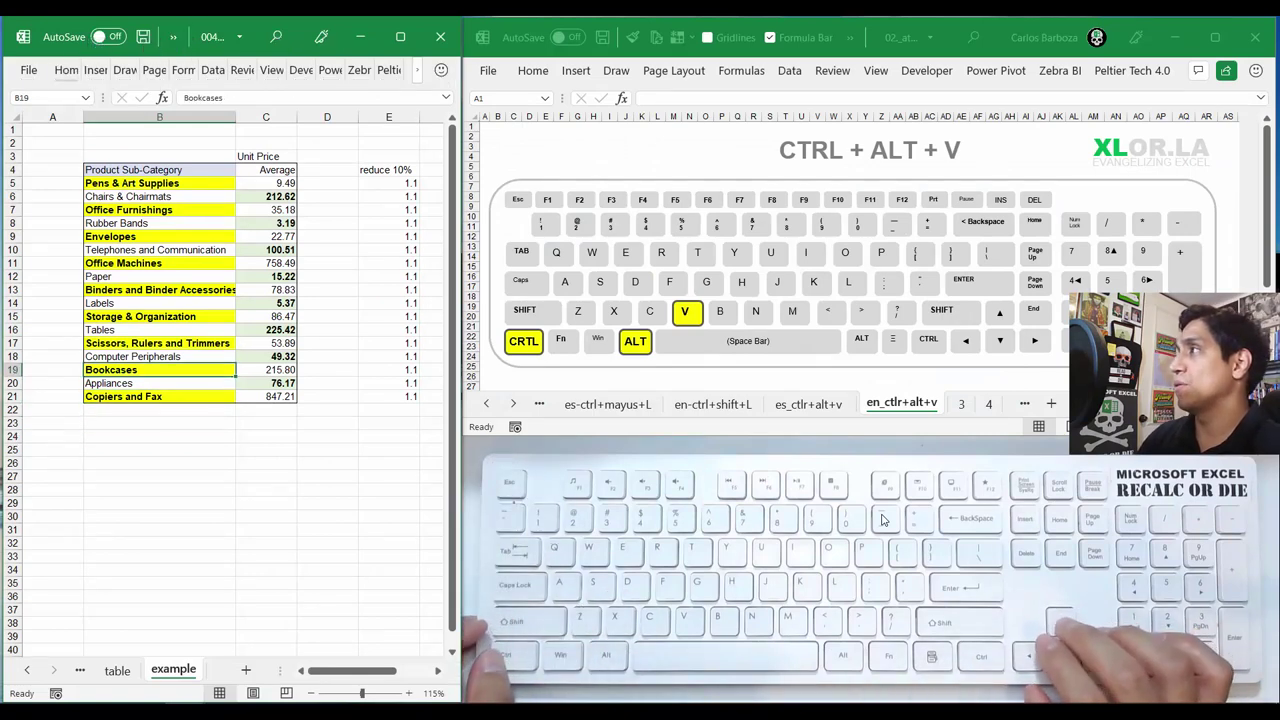
{"action": "key", "text": "Up"}
{"action": "key", "text": "Up"}
{"action": "key", "text": "Up"}
{"action": "key", "text": "Up"}
{"action": "key", "text": "Up"}
{"action": "key", "text": "Up"}
{"action": "key", "text": "Up"}
{"action": "key", "text": "Up"}
{"action": "key", "text": "Up"}
{"action": "key", "text": "Up"}
{"action": "key", "text": "Up"}
{"action": "key", "text": "Up"}
{"action": "key", "text": "Up"}
{"action": "key", "text": "Up"}
{"action": "key", "text": "Up"}
{"action": "key", "text": "Up"}
{"action": "key", "text": "ctrl+a"}
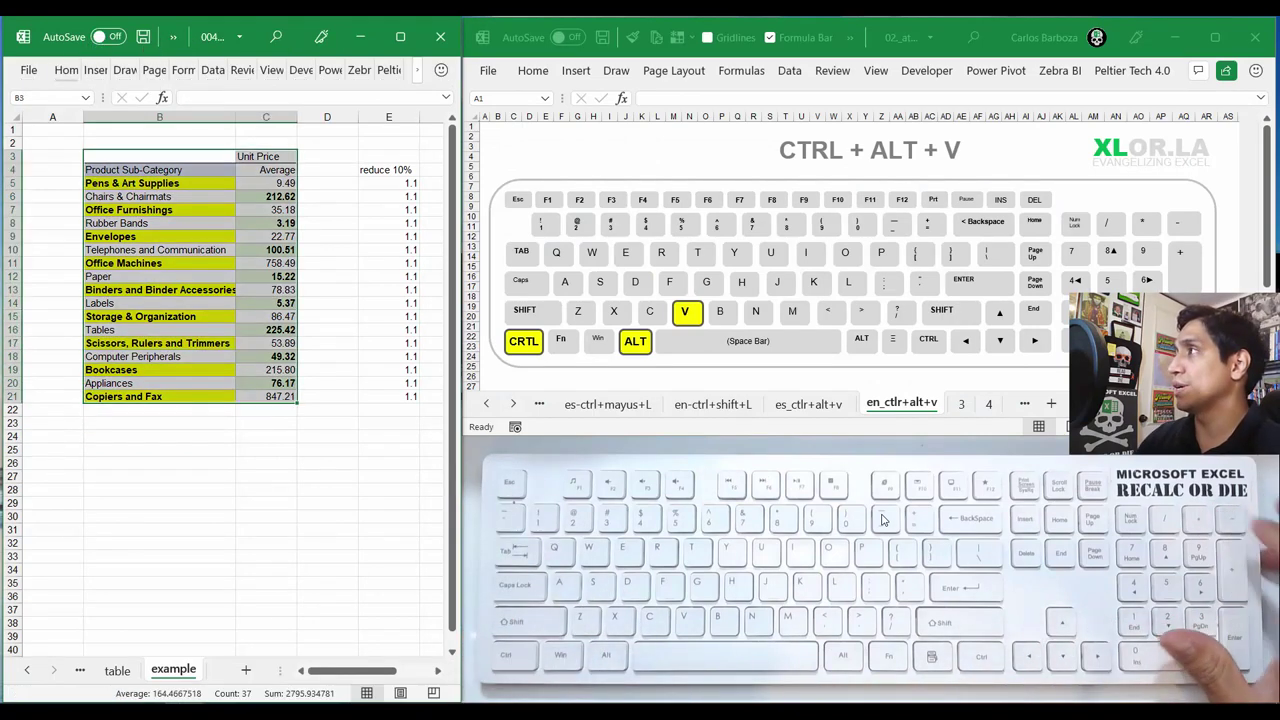
{"action": "key", "text": "ctrl+c"}
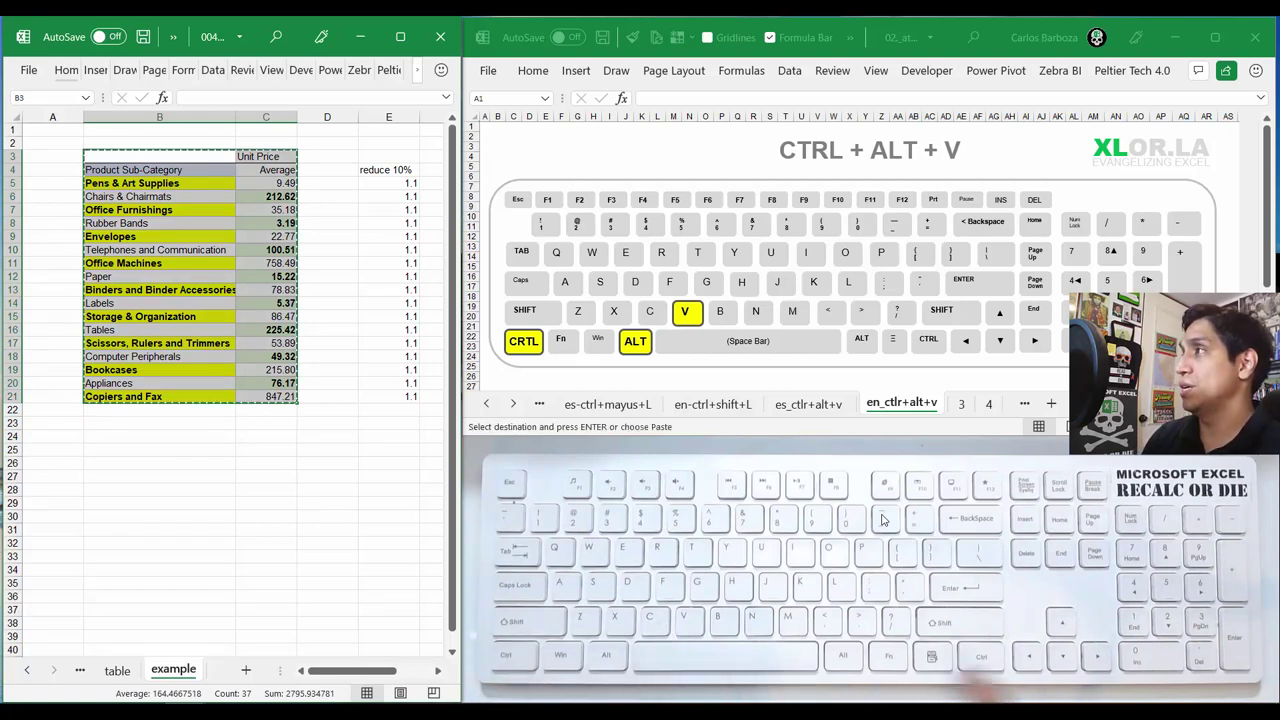
{"action": "key", "text": "Down"}
{"action": "key", "text": "Down"}
{"action": "key", "text": "Down"}
{"action": "key", "text": "Down"}
{"action": "key", "text": "Down"}
{"action": "key", "text": "Down"}
{"action": "key", "text": "Down"}
{"action": "key", "text": "Down"}
{"action": "key", "text": "Down"}
{"action": "key", "text": "Down"}
{"action": "key", "text": "Down"}
{"action": "key", "text": "Down"}
{"action": "key", "text": "Down"}
{"action": "key", "text": "Down"}
{"action": "key", "text": "Down"}
{"action": "key", "text": "Down"}
{"action": "key", "text": "Down"}
{"action": "key", "text": "Down"}
{"action": "key", "text": "Down"}
{"action": "key", "text": "Down"}
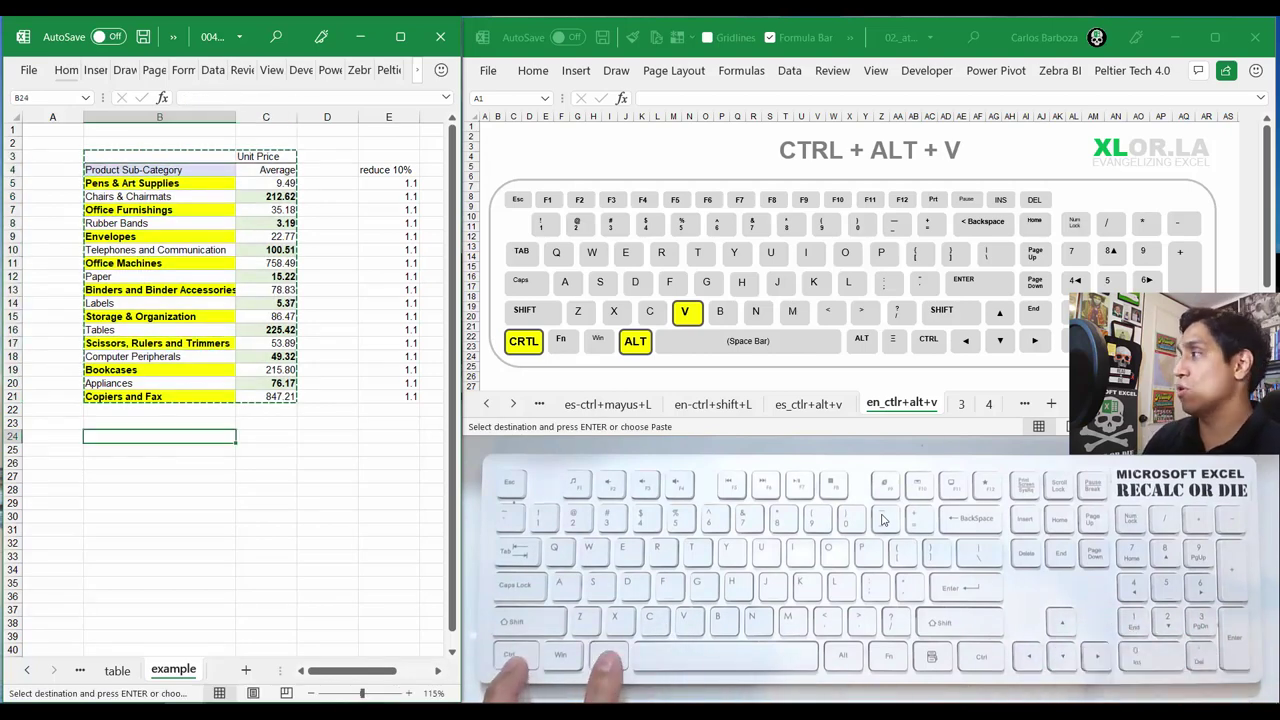
Bring up Paste Special and browse the available paste options
{"action": "key", "text": "ctrl+alt+v"}
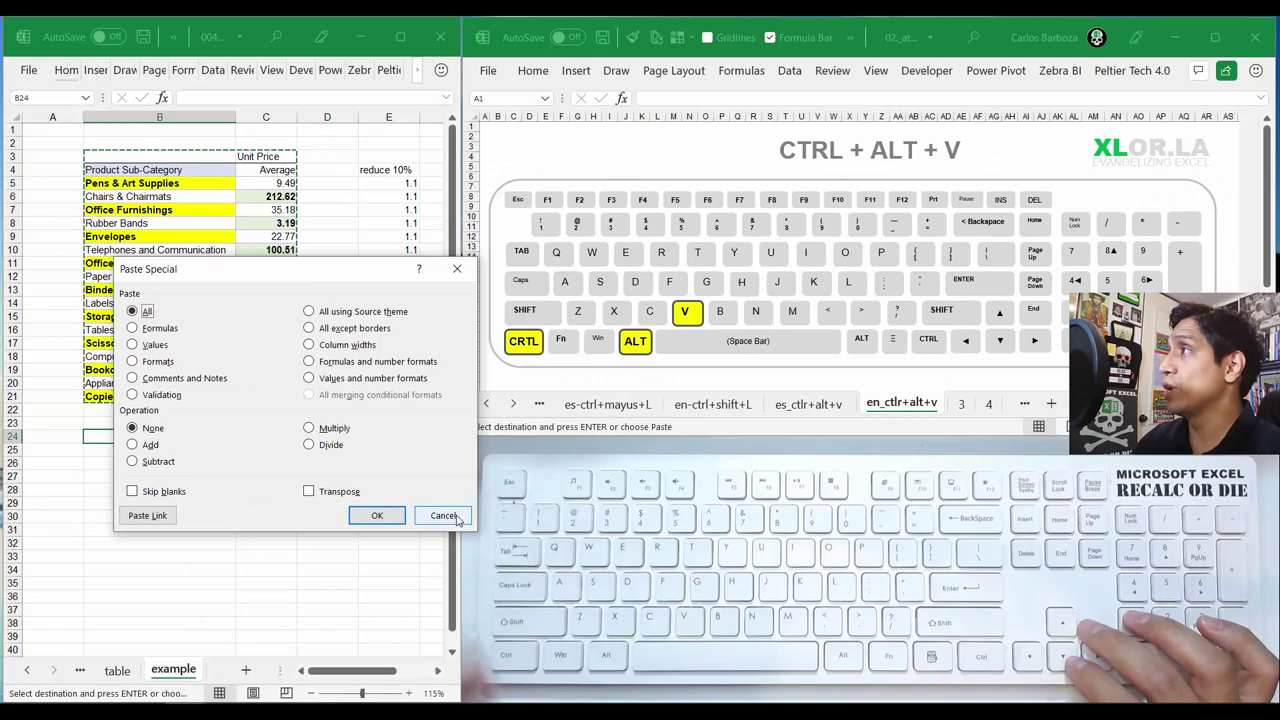
{"action": "key", "text": "Down"}
{"action": "key", "text": "Down"}
{"action": "key", "text": "Down"}
{"action": "key", "text": "Down"}
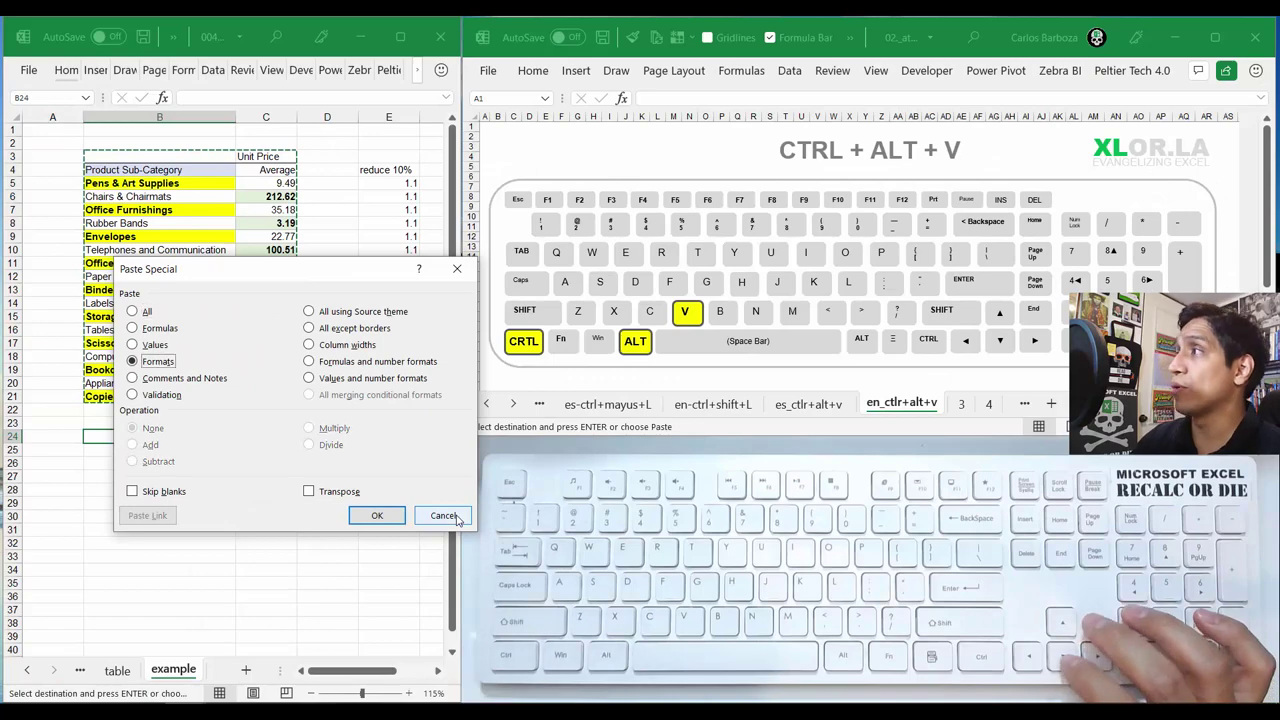
{"action": "key", "text": "Up"}
{"action": "key", "text": "Up"}
{"action": "key", "text": "Up"}
{"action": "key", "text": "Up"}
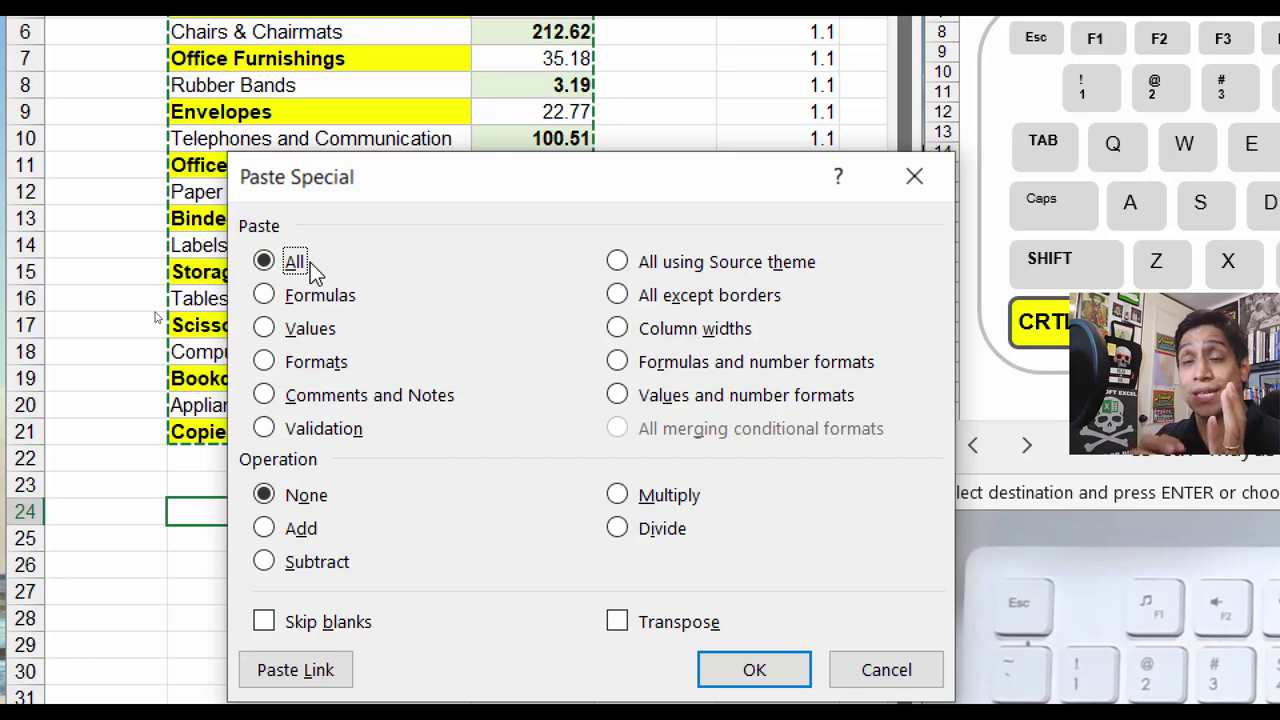
{"action": "key", "text": "Down"}
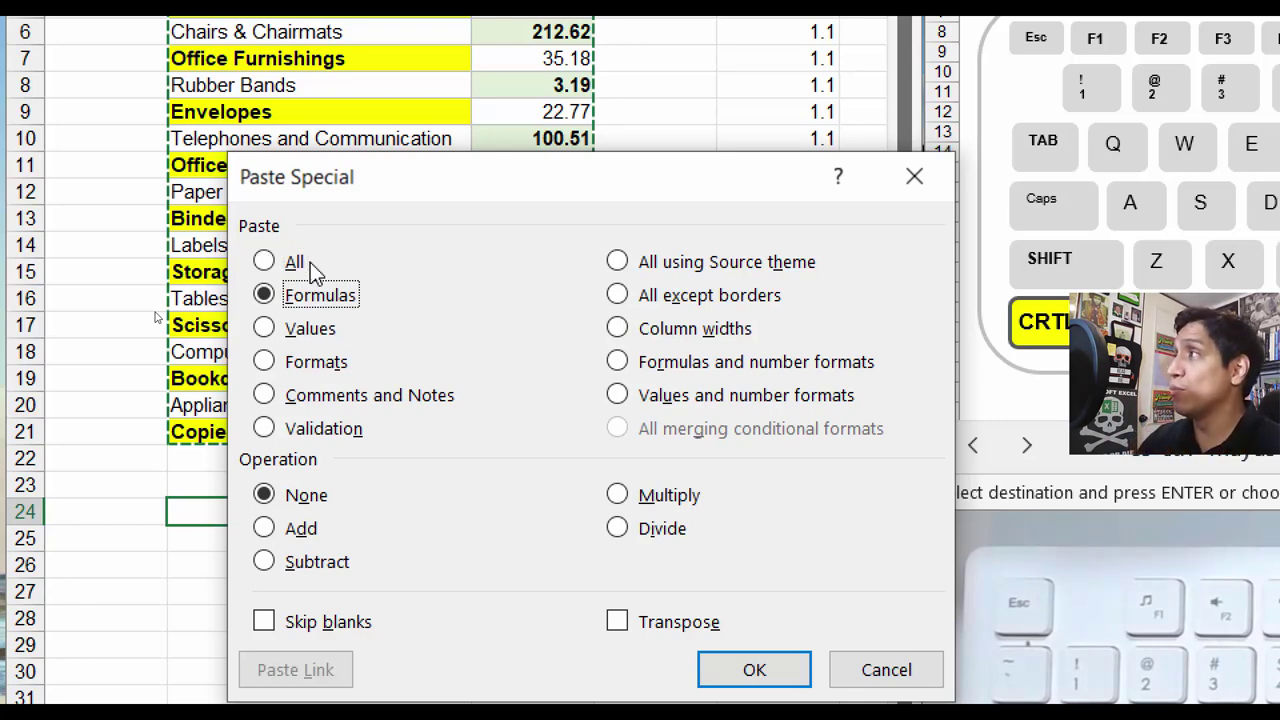
{"action": "key", "text": "Down"}
{"action": "key", "text": "Down"}
{"action": "key", "text": "Down"}
{"action": "key", "text": "Up"}
{"action": "key", "text": "Up"}
{"action": "key", "text": "Up"}
{"action": "key", "text": "Down"}
{"action": "key", "text": "Up"}
{"action": "key", "text": "Up"}
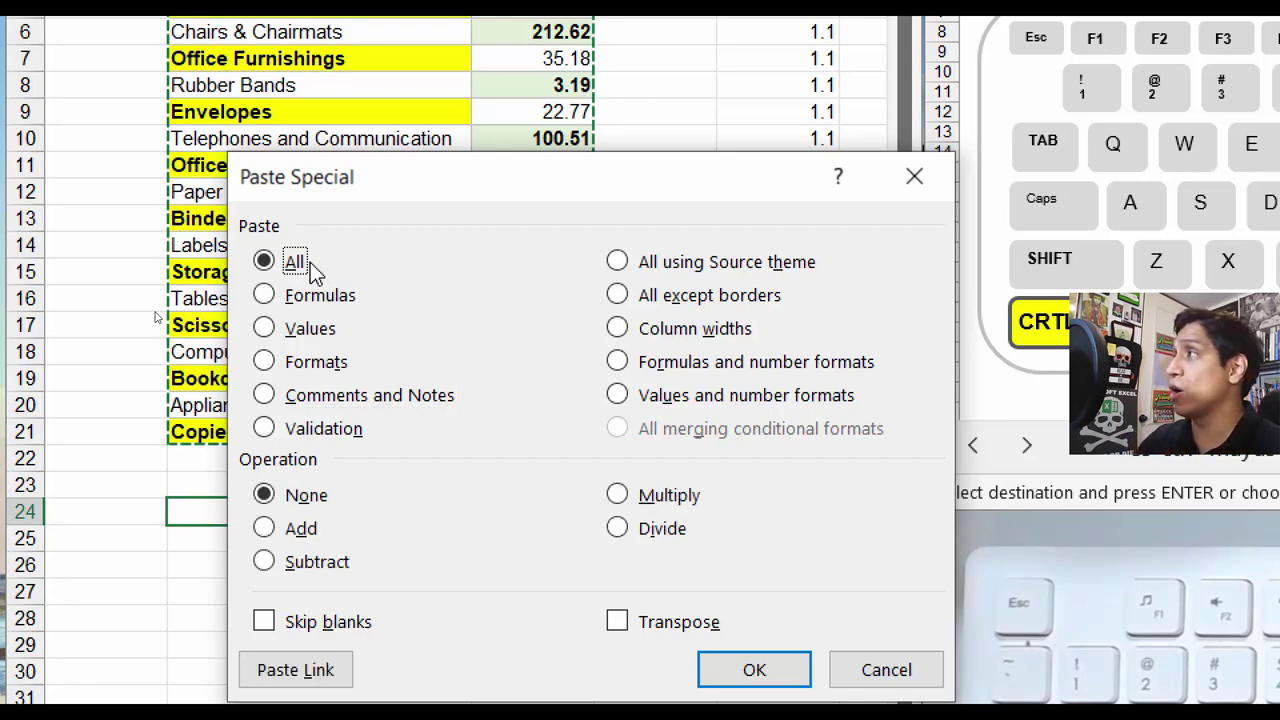
{"action": "key", "text": "Down"}
{"action": "key", "text": "Down"}
{"action": "key", "text": "Down"}
{"action": "key", "text": "Down"}
{"action": "key", "text": "Up"}
{"action": "key", "text": "Up"}
{"action": "key", "text": "Up"}
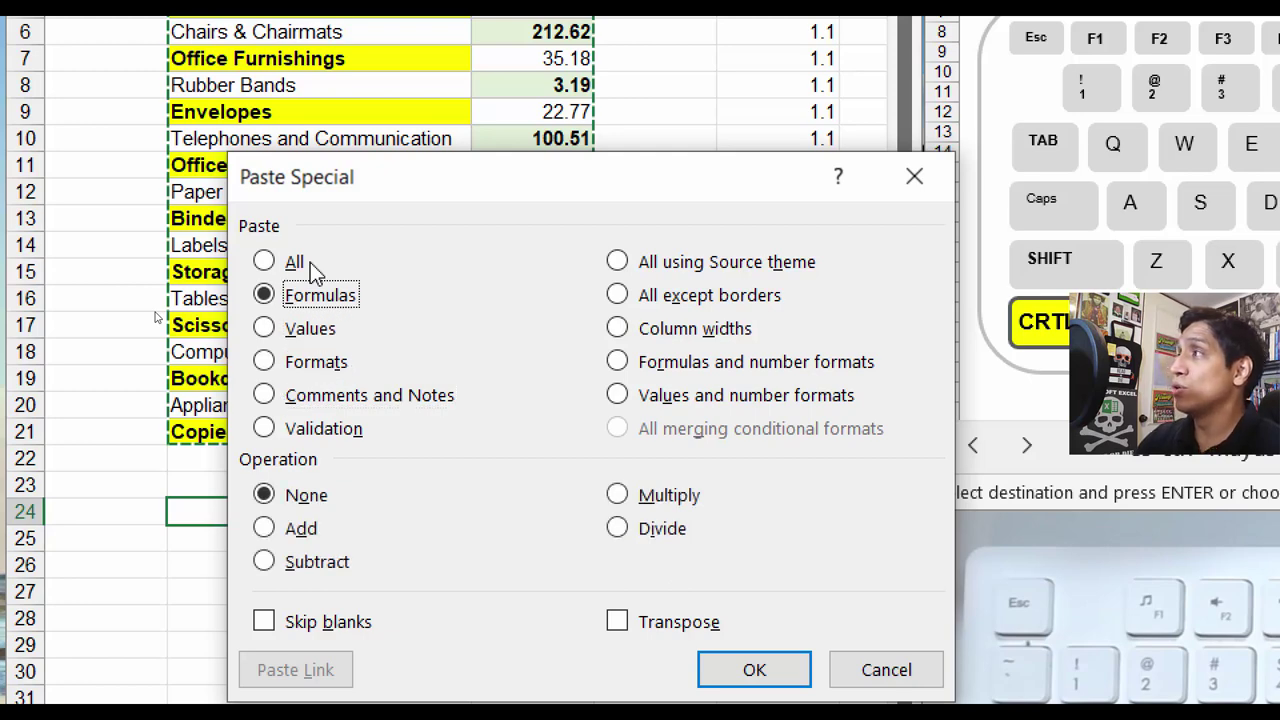
Settle on Values and paste the table's values only at B24
{"action": "key", "text": "Down"}
{"action": "key", "text": "Down"}
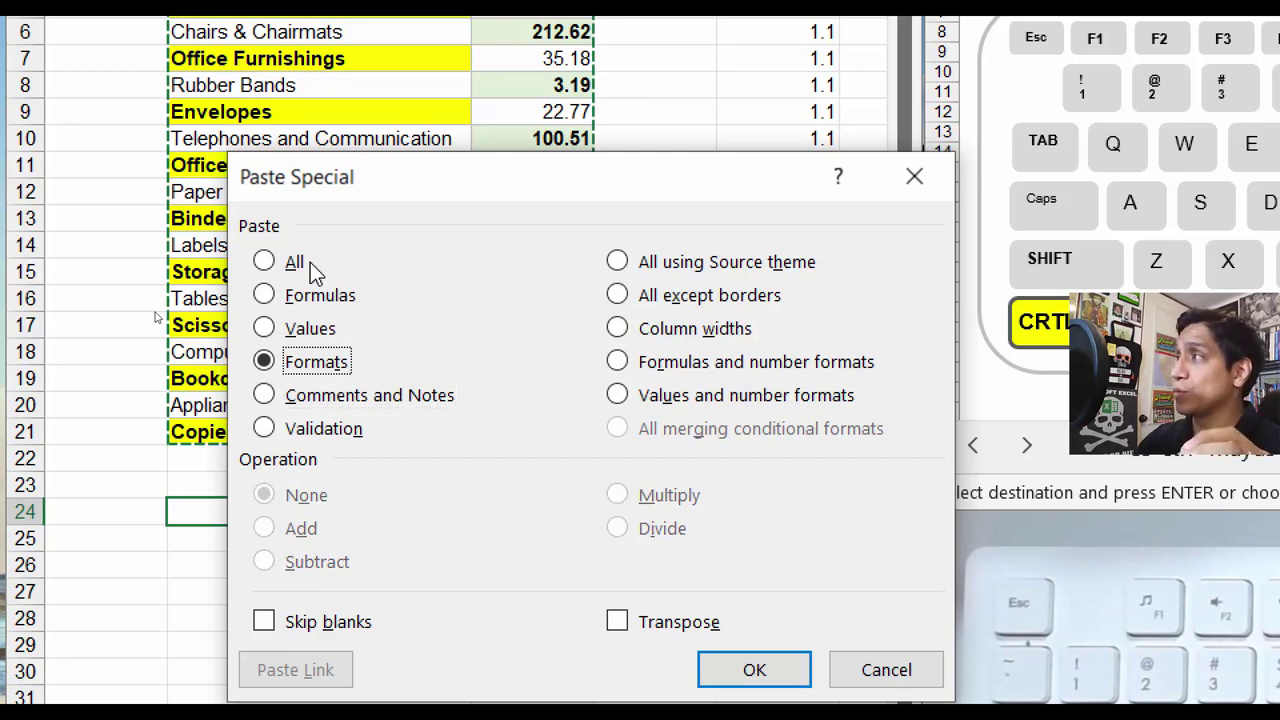
{"action": "key", "text": "Down"}
{"action": "key", "text": "Up"}
{"action": "key", "text": "Up"}
{"action": "key", "text": "Up"}
{"action": "key", "text": "Up"}
{"action": "key", "text": "Down"}
{"action": "key", "text": "Down"}
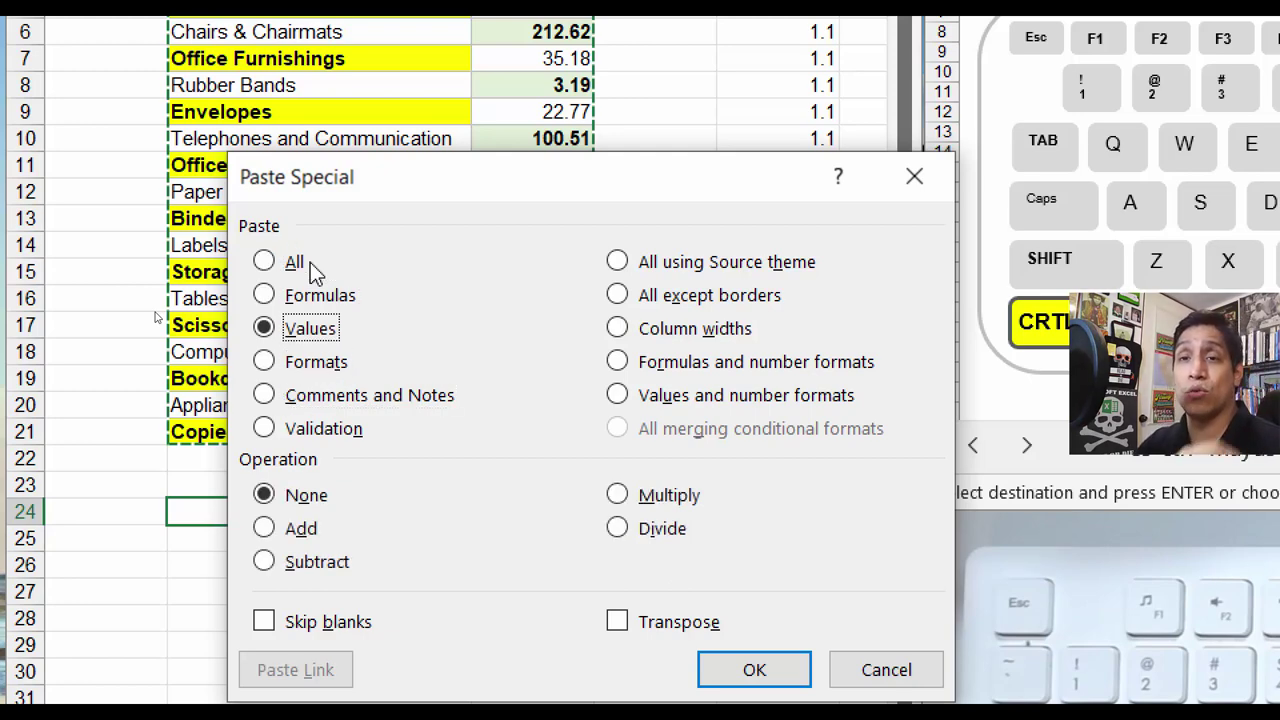
{"action": "key", "text": "Down"}
{"action": "key", "text": "Down"}
{"action": "key", "text": "Up"}
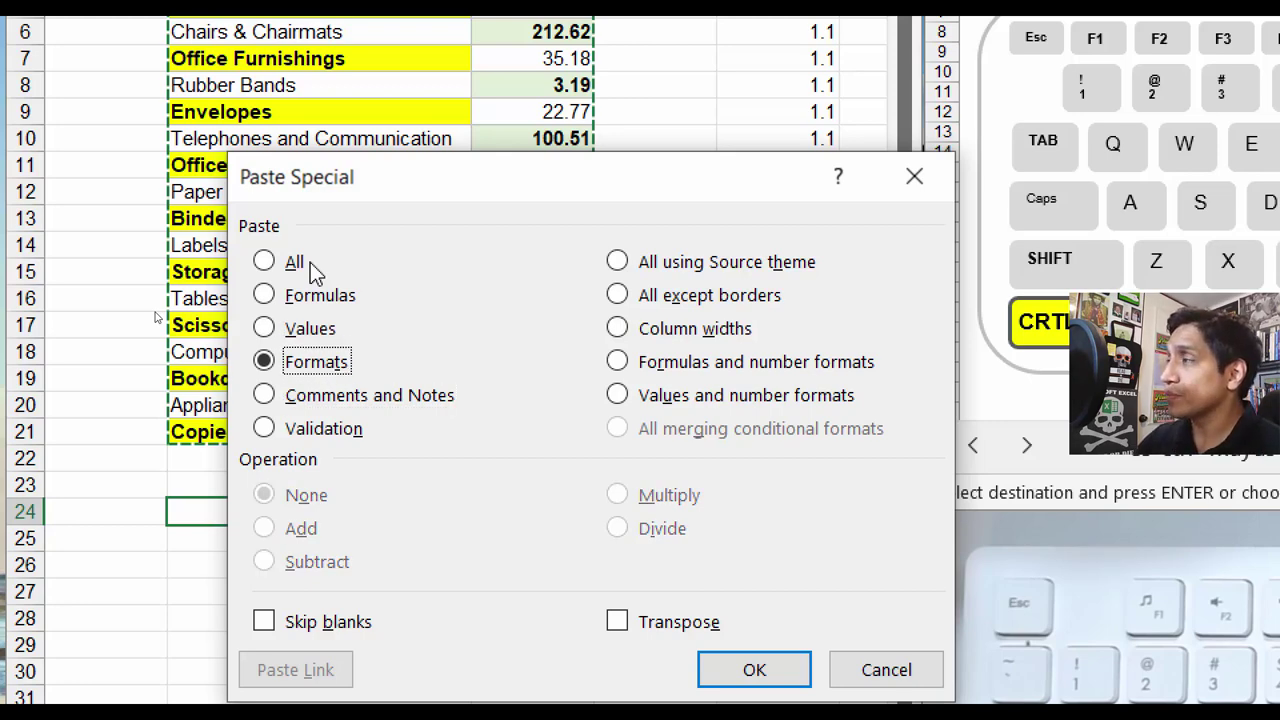
{"action": "key", "text": "Up"}
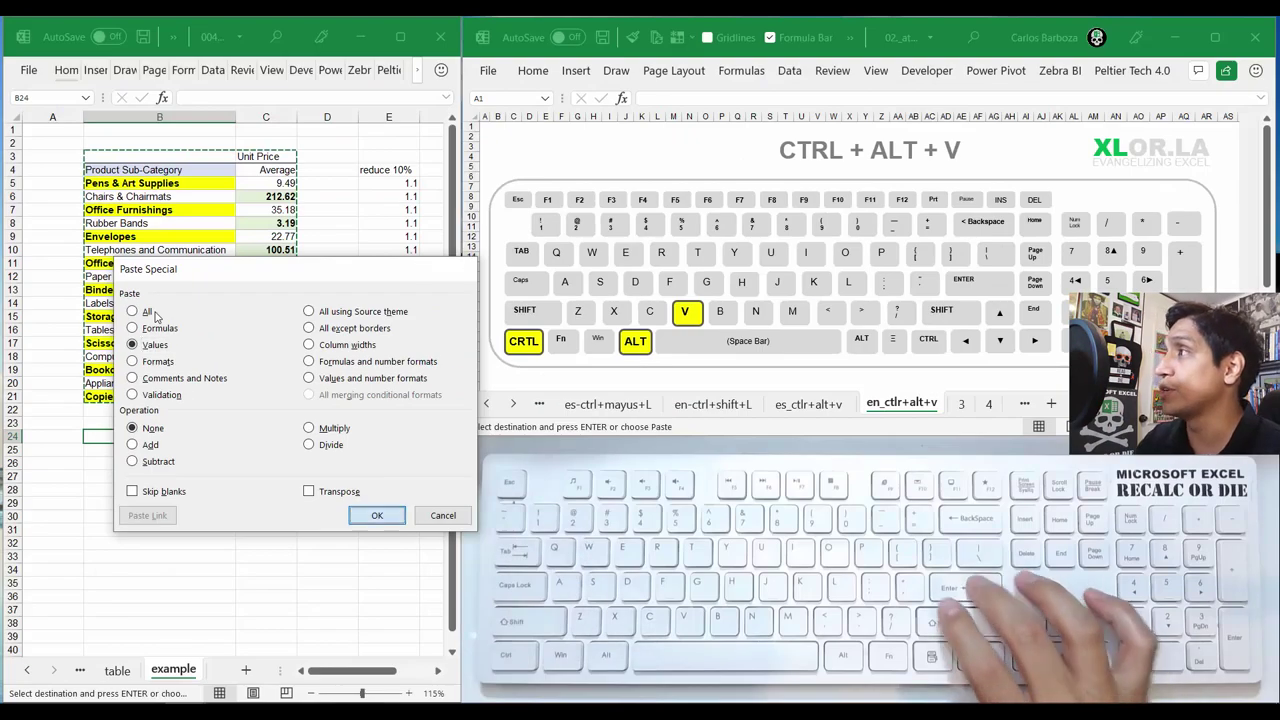
{"action": "key", "text": "Return"}
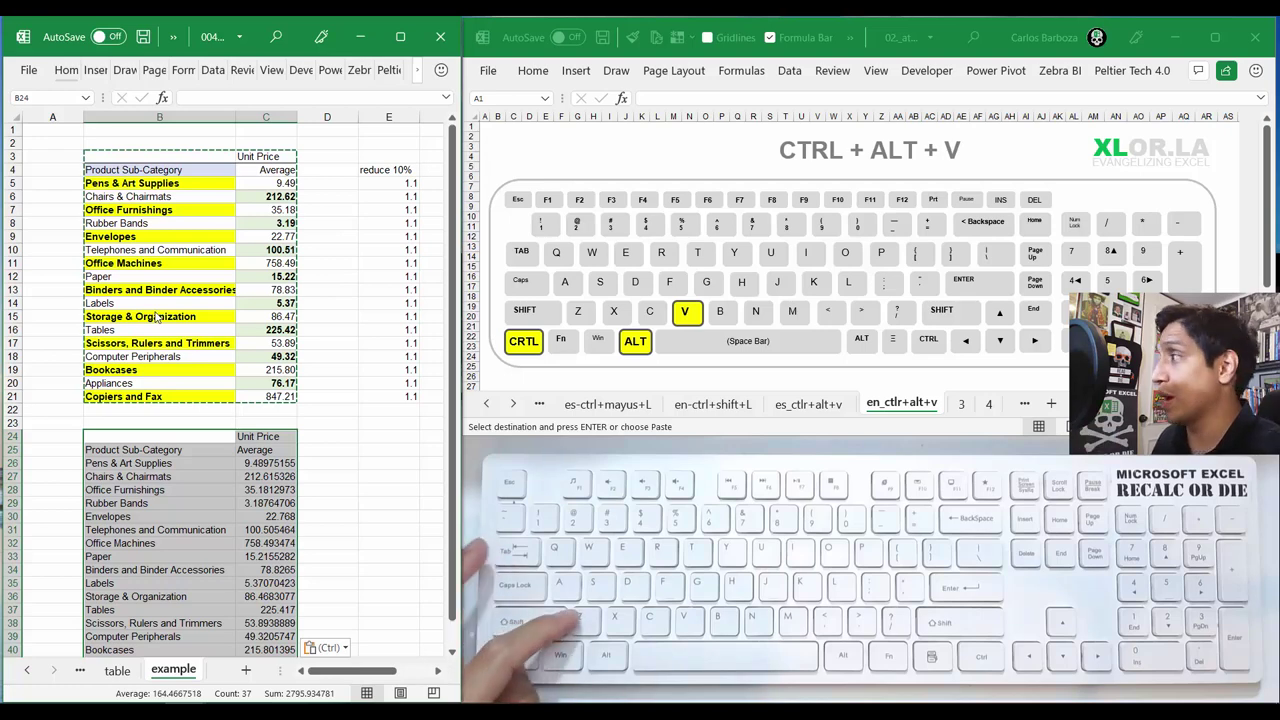
Undo the values-only paste at B24 and bring back Paste Special
{"action": "key", "text": "ctrl"}
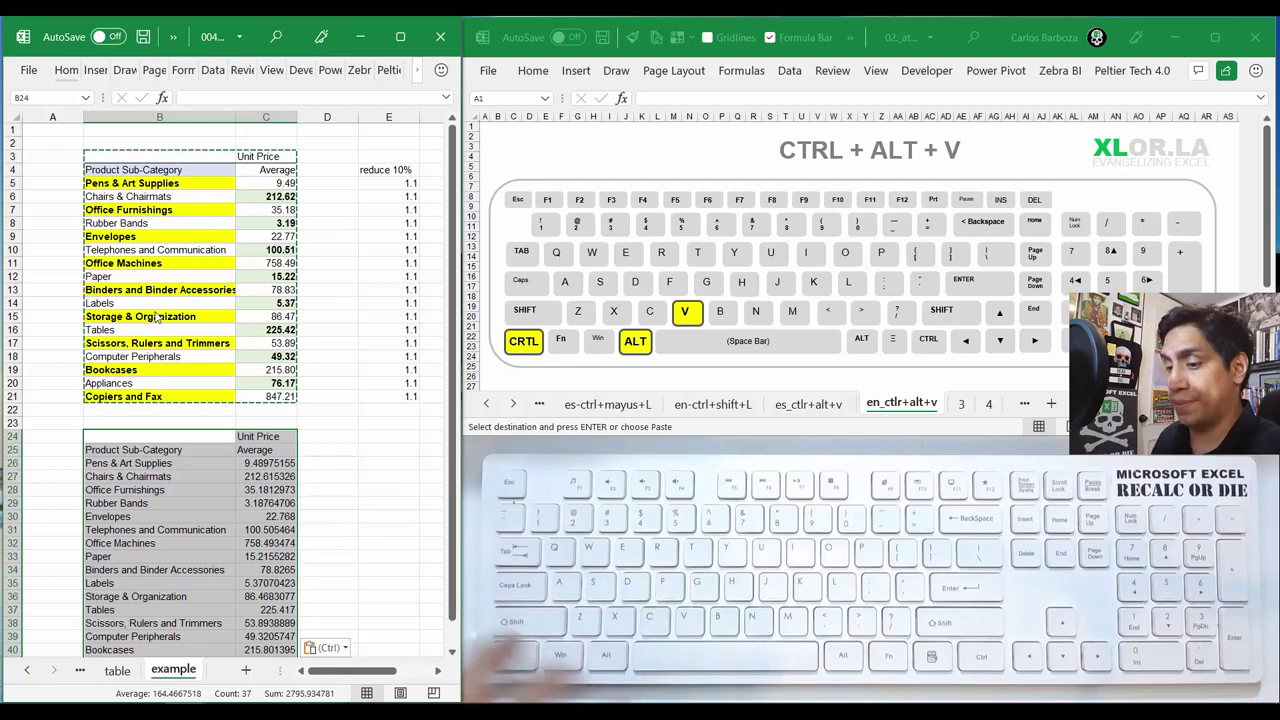
{"action": "key", "text": "ctrl+z"}
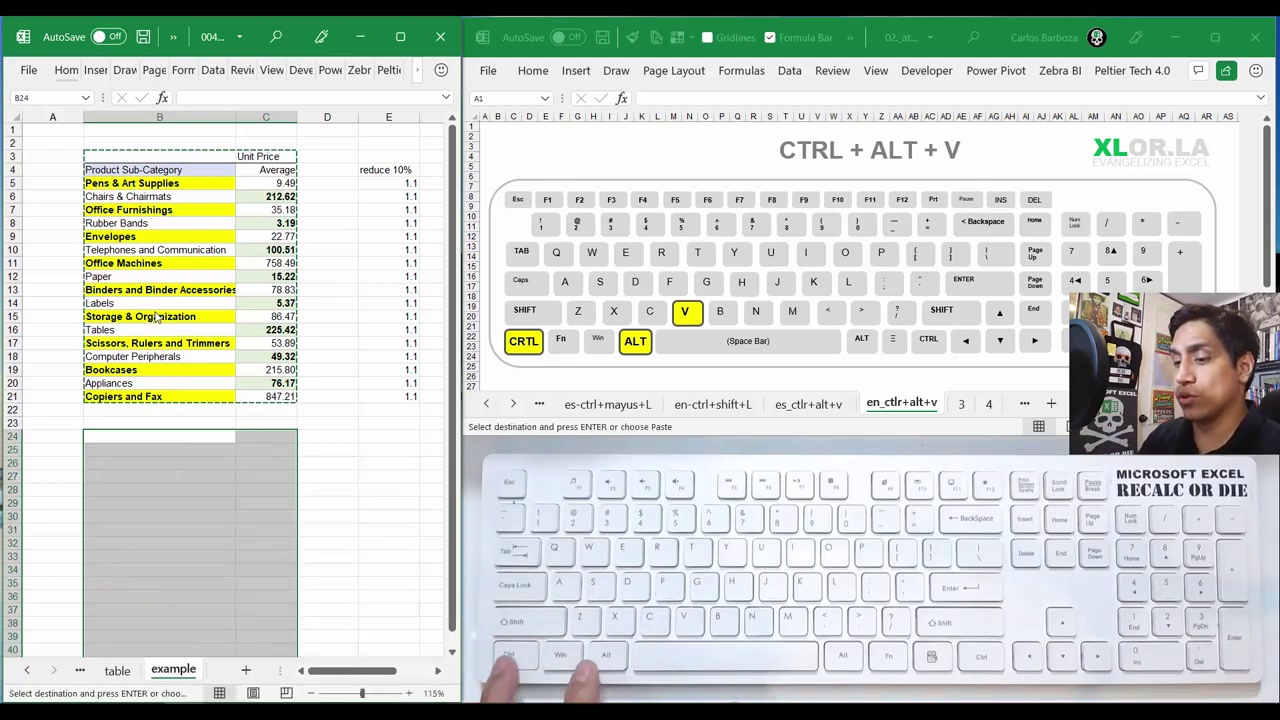
{"action": "key", "text": "ctrl+alt+v"}
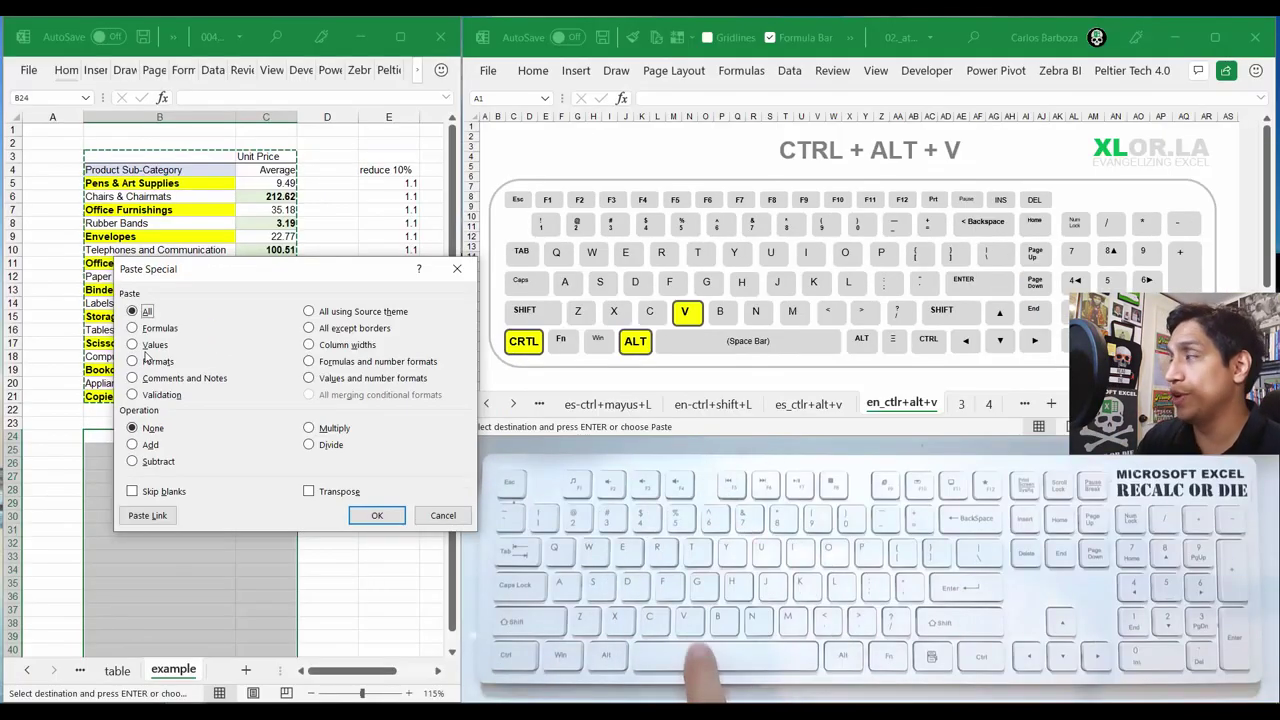
Paste the table as values only at B24 and clear the copy marquee
{"action": "key", "text": "v"}
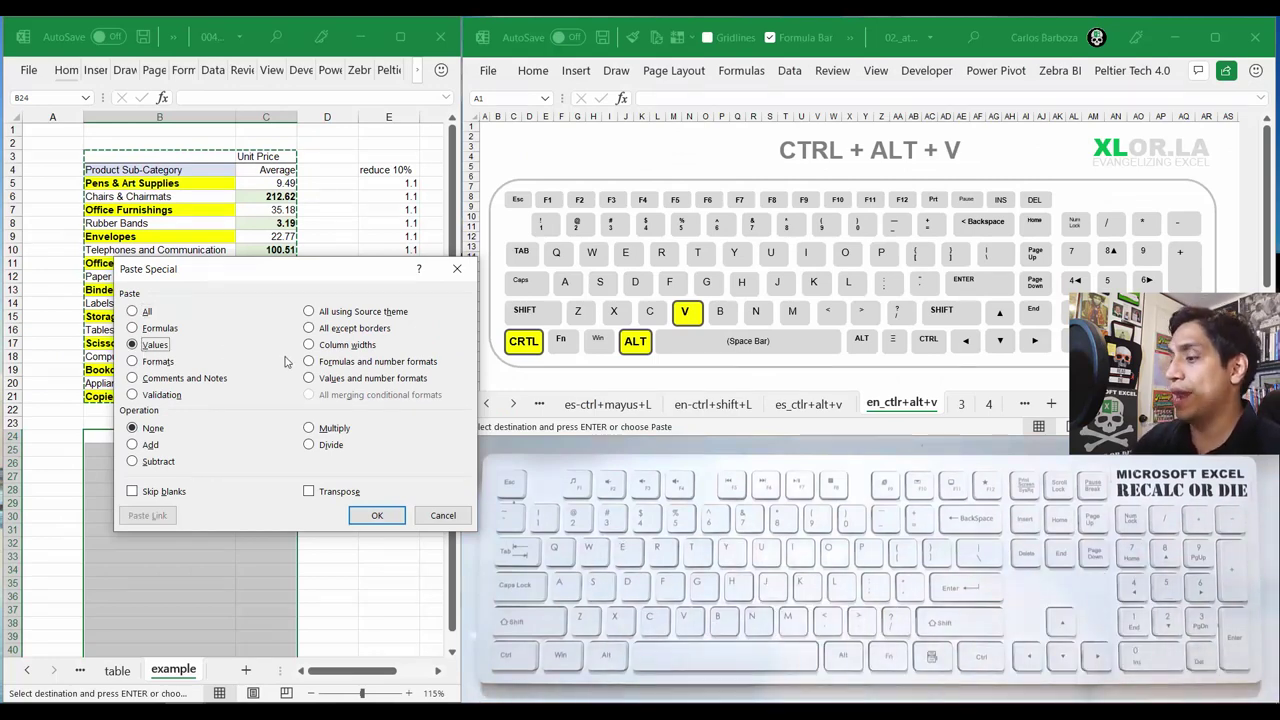
{"action": "key", "text": "Return"}
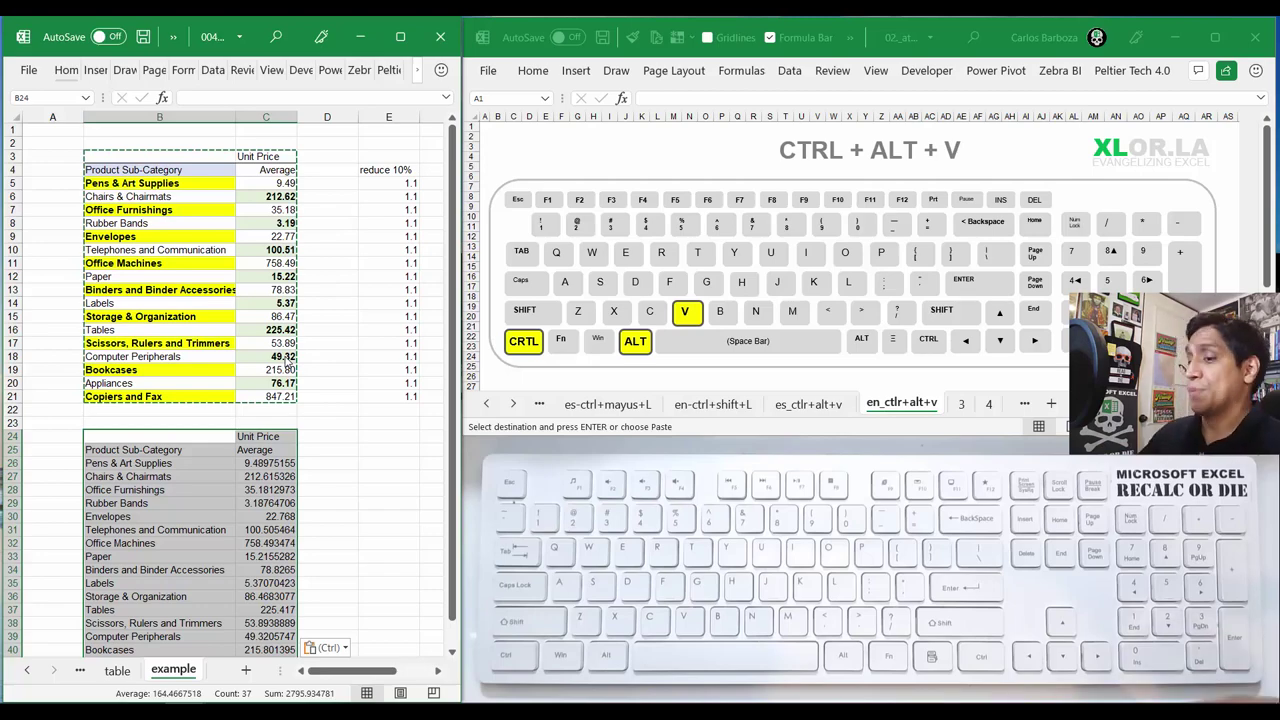
{"action": "key", "text": "Escape"}
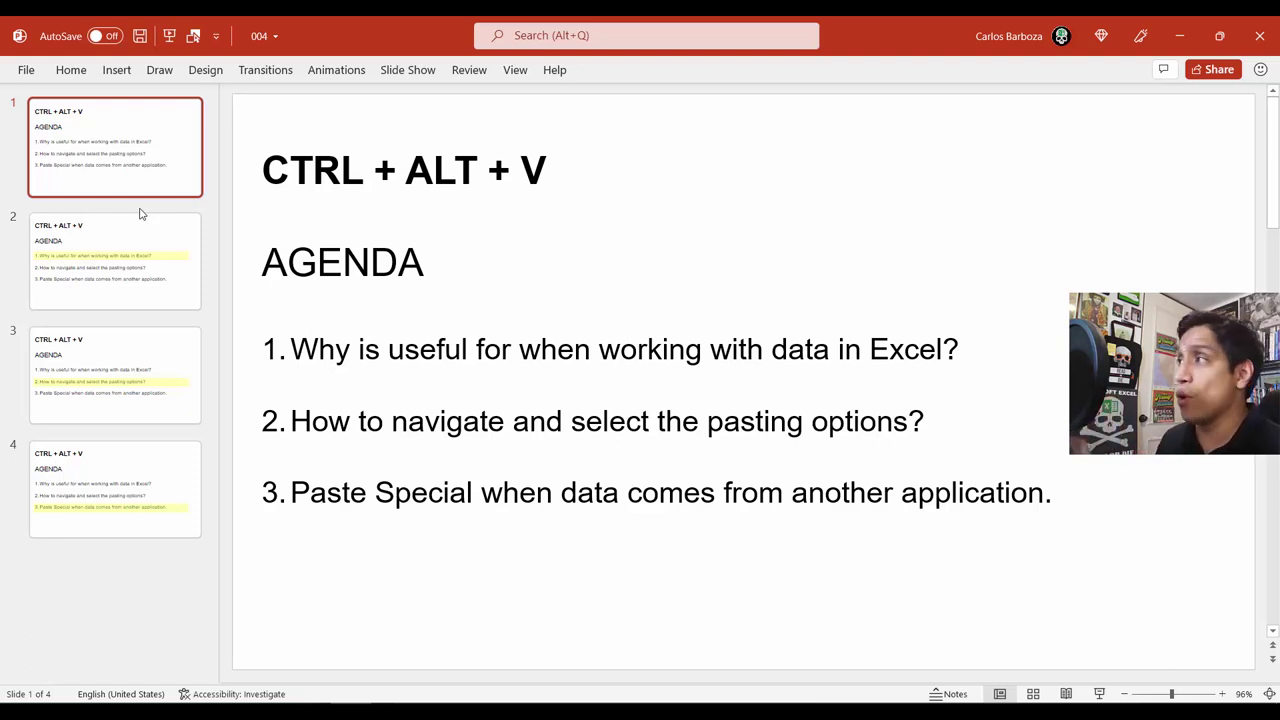
Show agenda slide 2, then return to Excel and select cell B4
{"action": "left_click", "coordinate": [140, 215]}
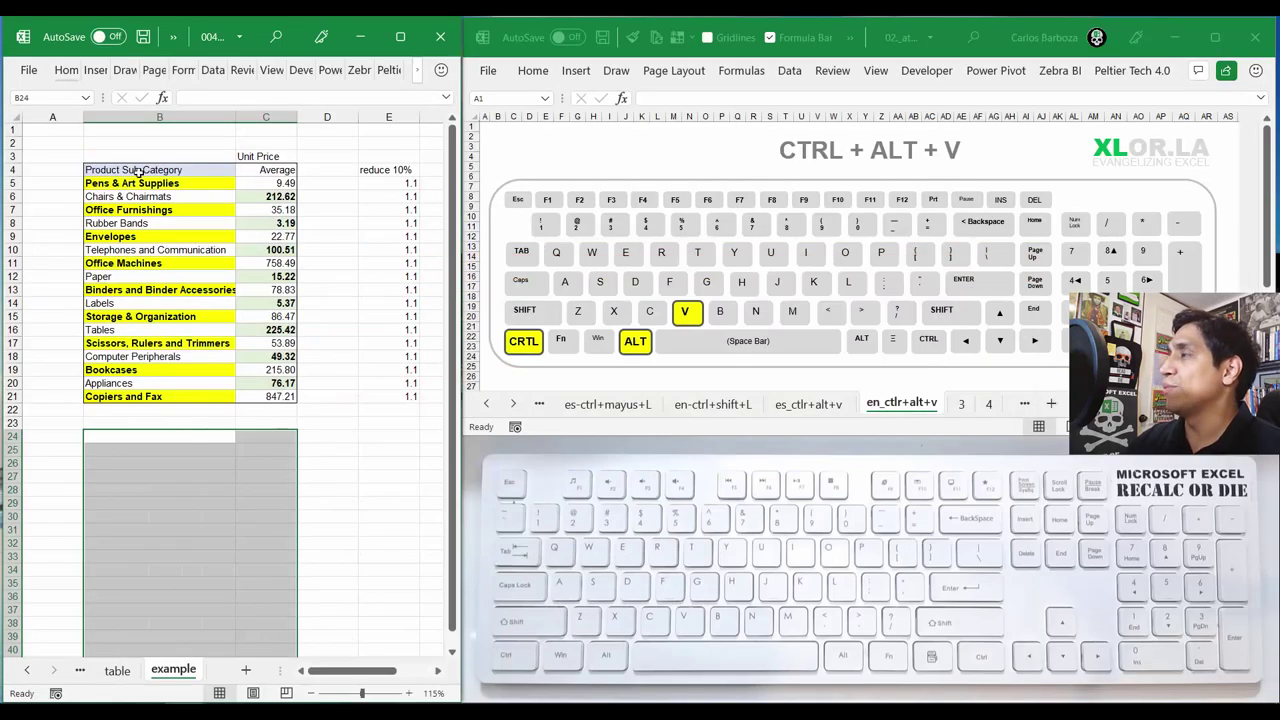
{"action": "left_click", "coordinate": [138, 172]}
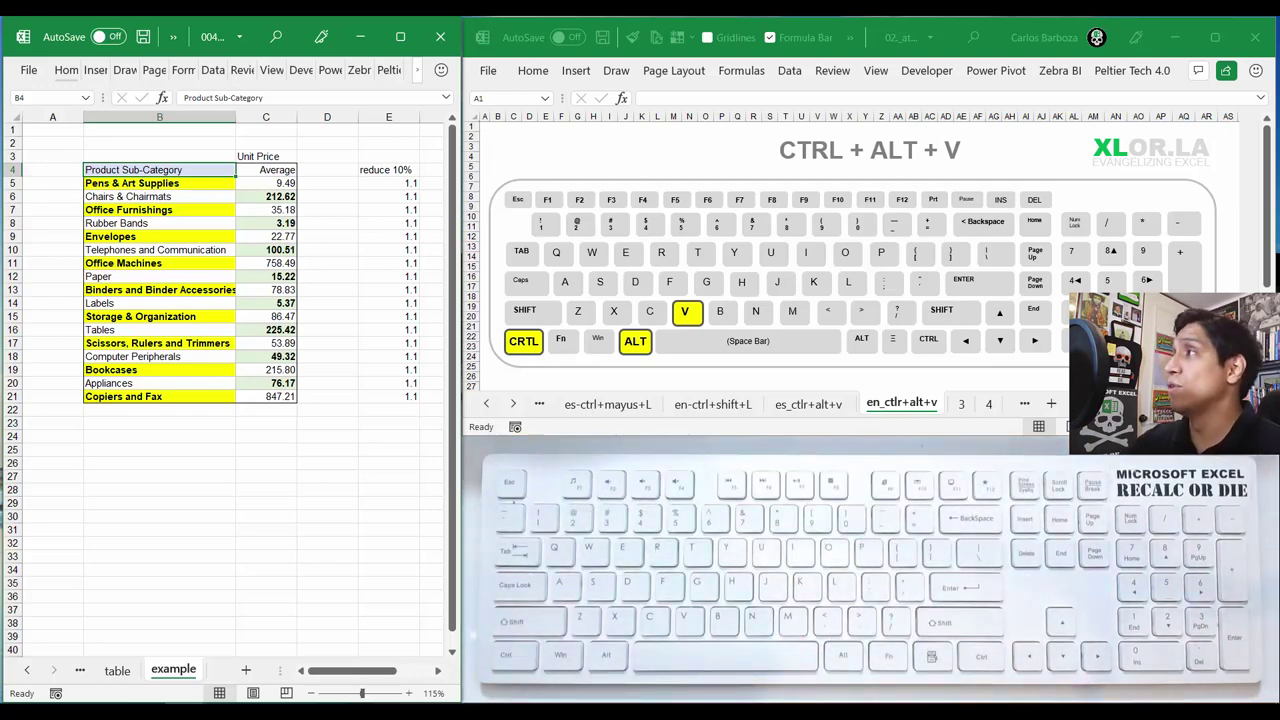
Drag-select the price table B3:C21, redoing the selection after overshooting
{"action": "left_click_drag", "start_coordinate": [170, 155], "coordinate": [280, 398]}
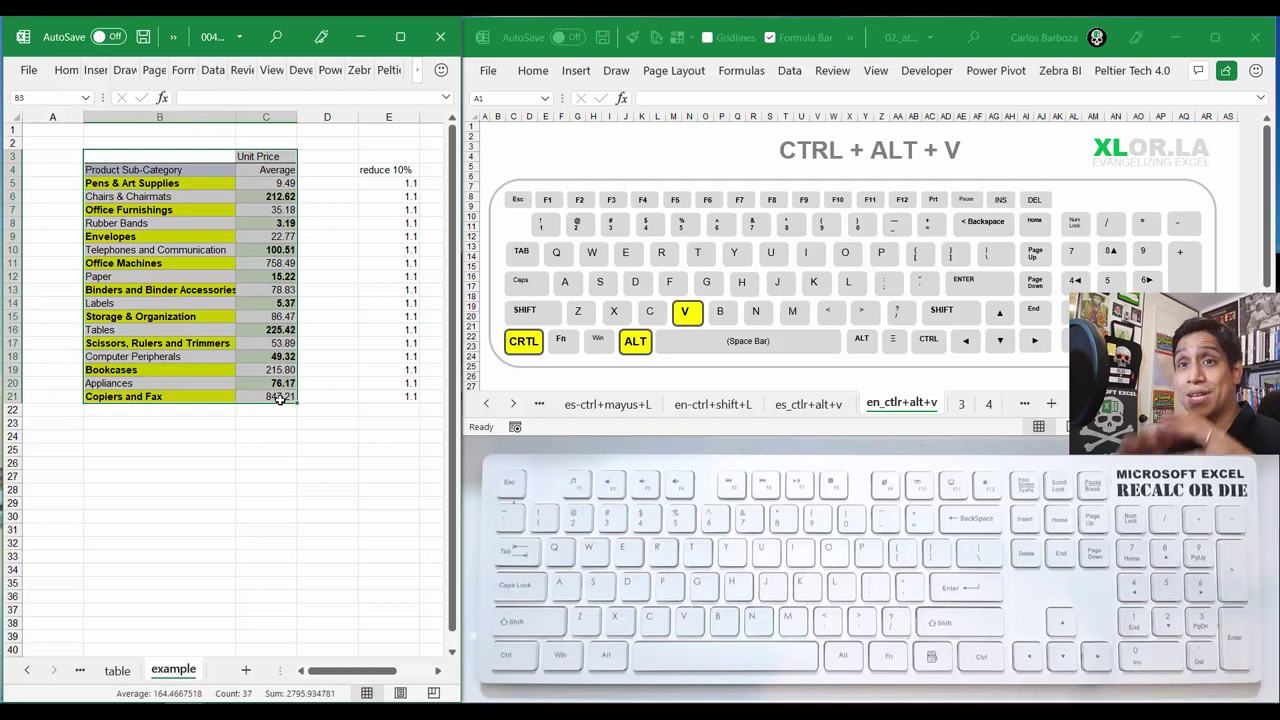
{"action": "left_click_drag", "start_coordinate": [172, 162], "coordinate": [400, 652]}
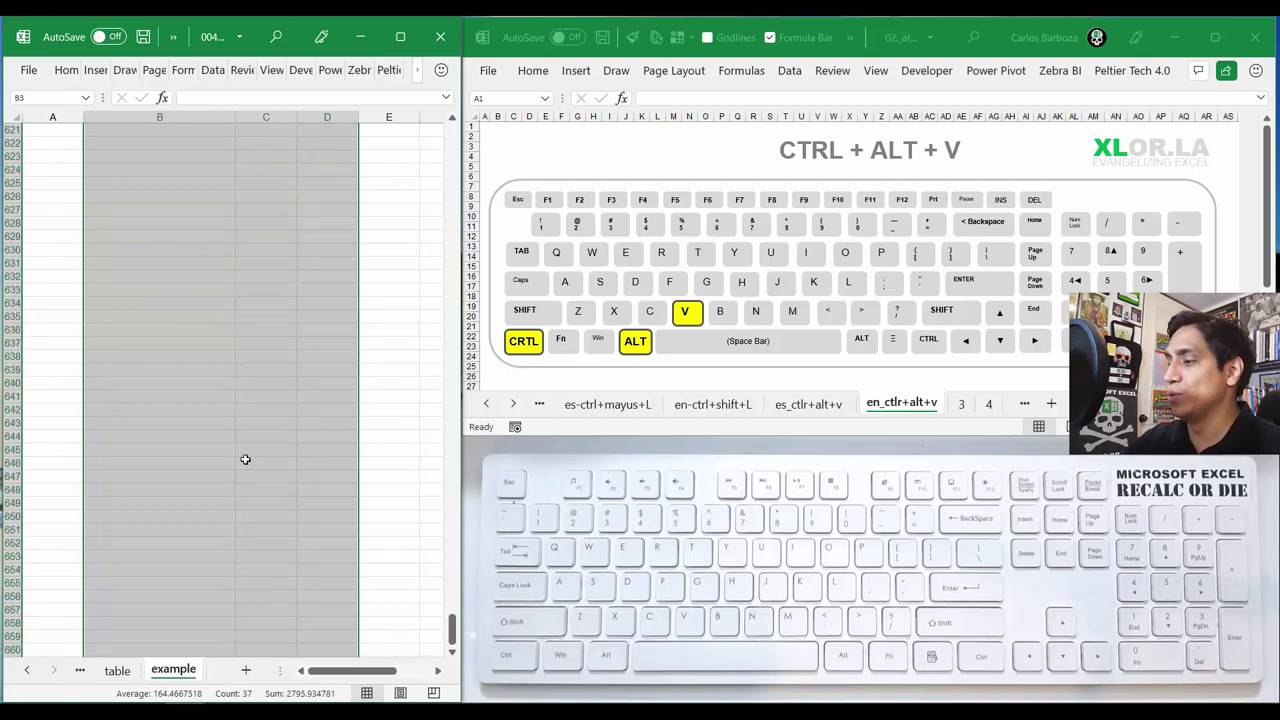
{"action": "key", "text": "Down"}
{"action": "key", "text": "Up"}
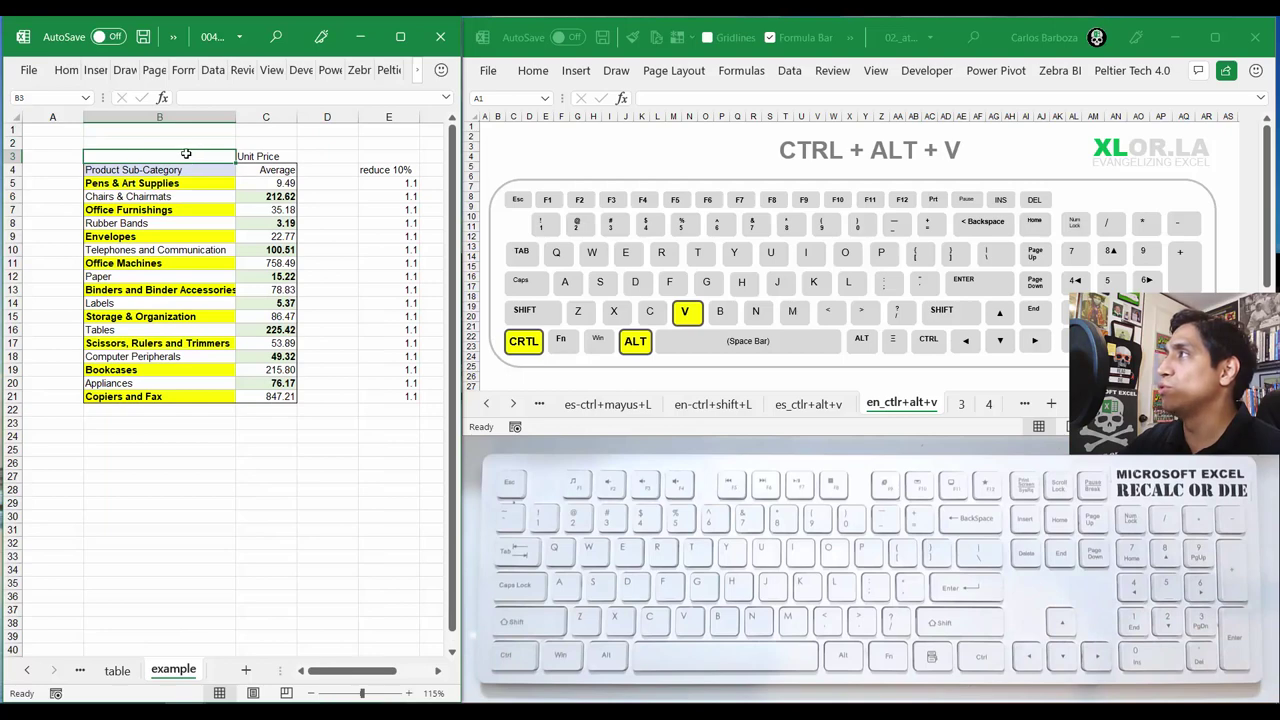
{"action": "left_click_drag", "start_coordinate": [190, 153], "coordinate": [285, 393]}
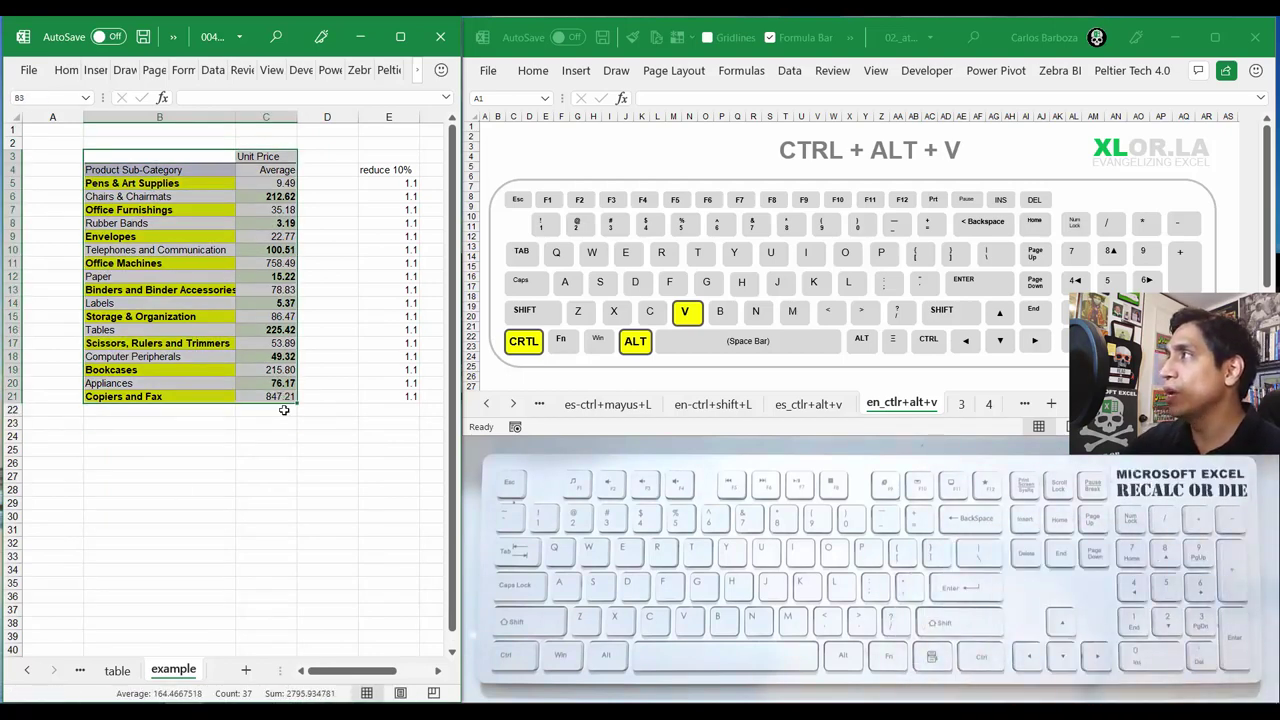
{"action": "right_click", "coordinate": [162, 196]}
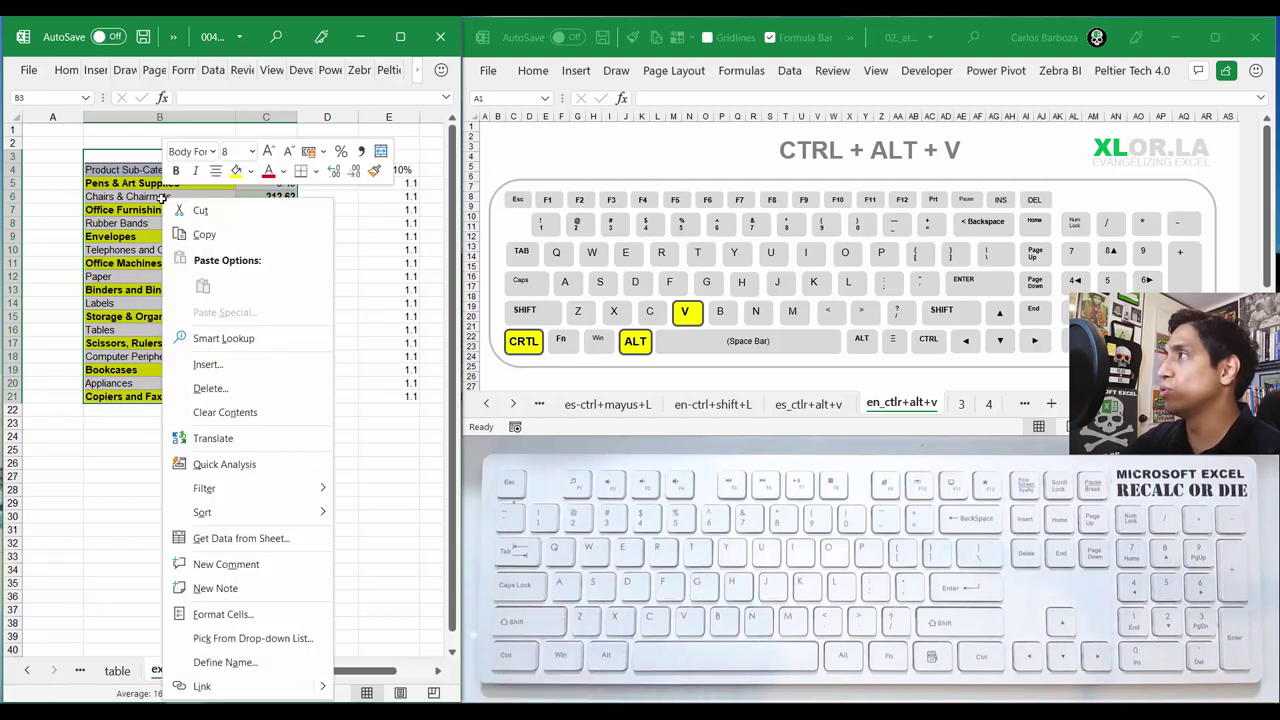
{"action": "left_click", "coordinate": [199, 236]}
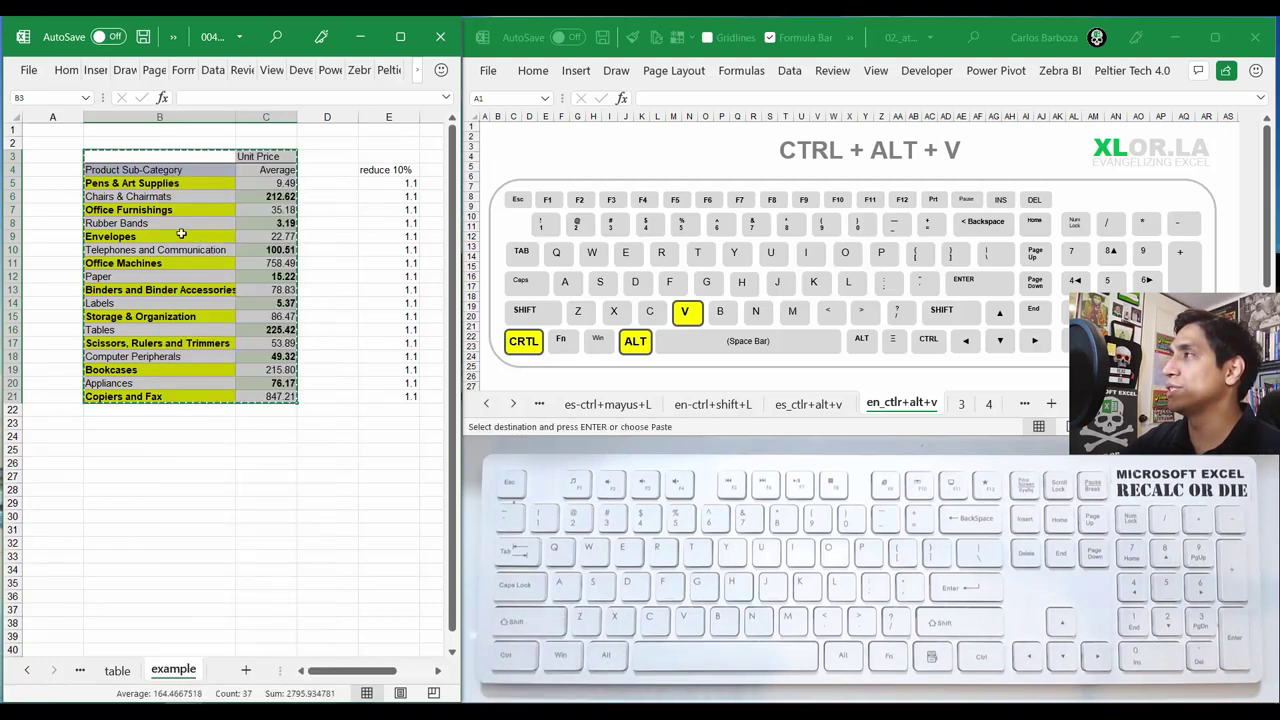
{"action": "left_click", "coordinate": [111, 439]}
{"action": "right_click", "coordinate": [111, 439]}
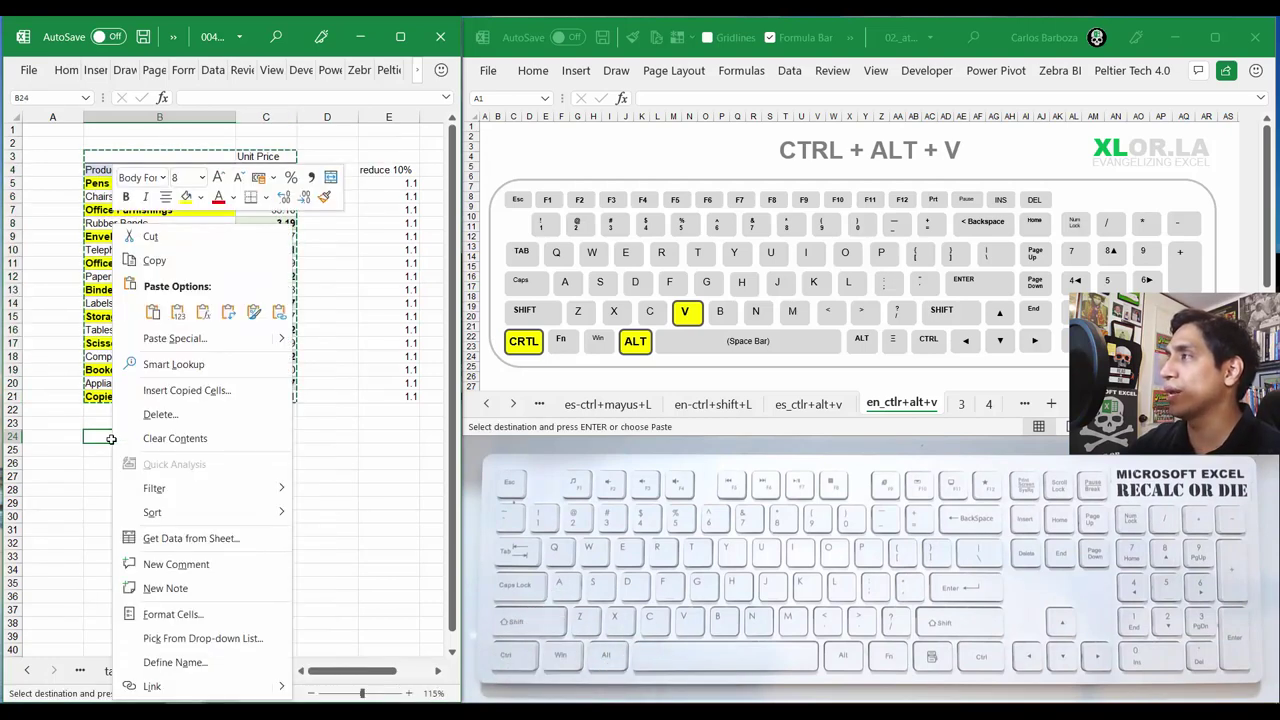
{"action": "left_click", "coordinate": [177, 314]}
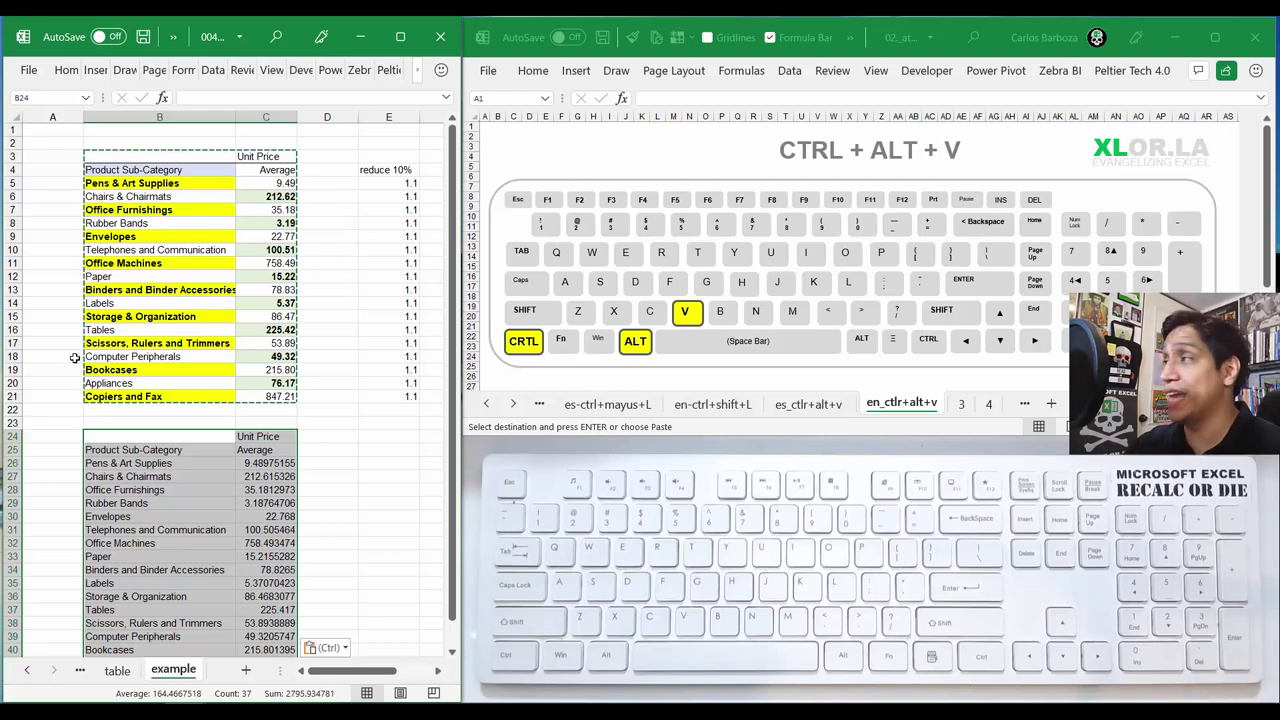
{"action": "right_click", "coordinate": [195, 440]}
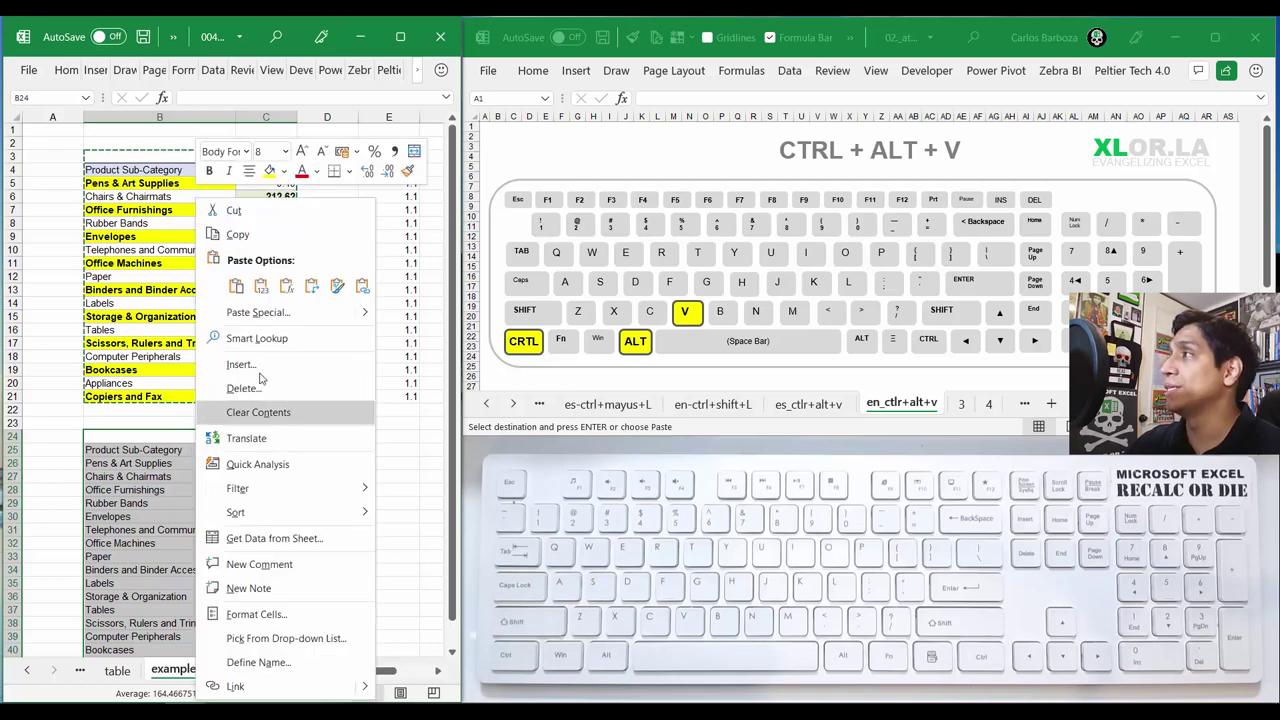
{"action": "left_click", "coordinate": [337, 286]}
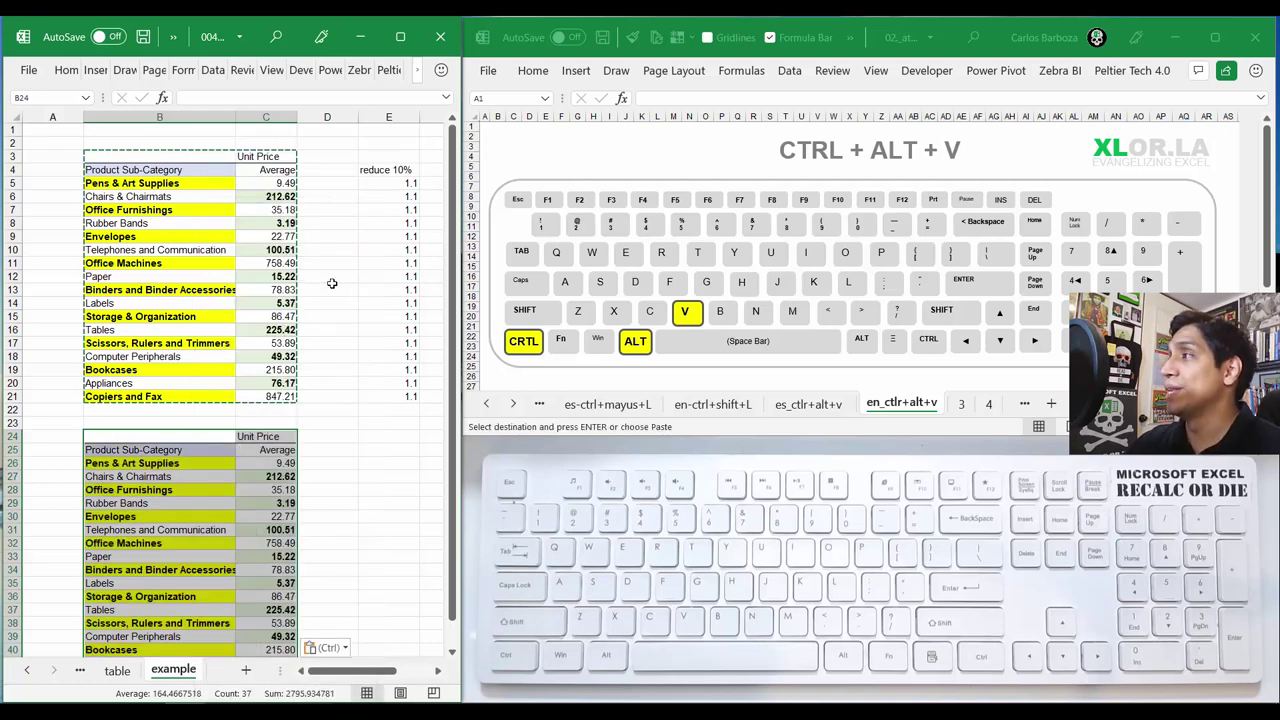
{"action": "left_click", "coordinate": [278, 410]}
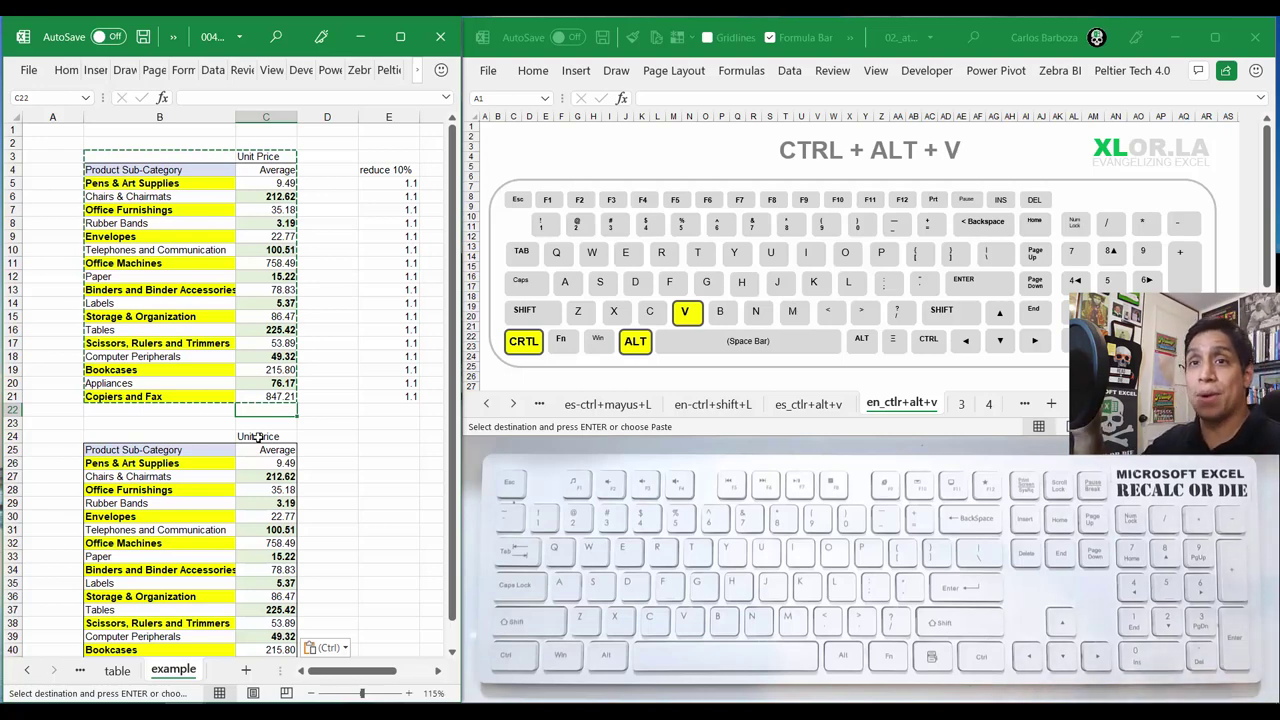
{"action": "key", "text": "ctrl"}
{"action": "key", "text": "v"}
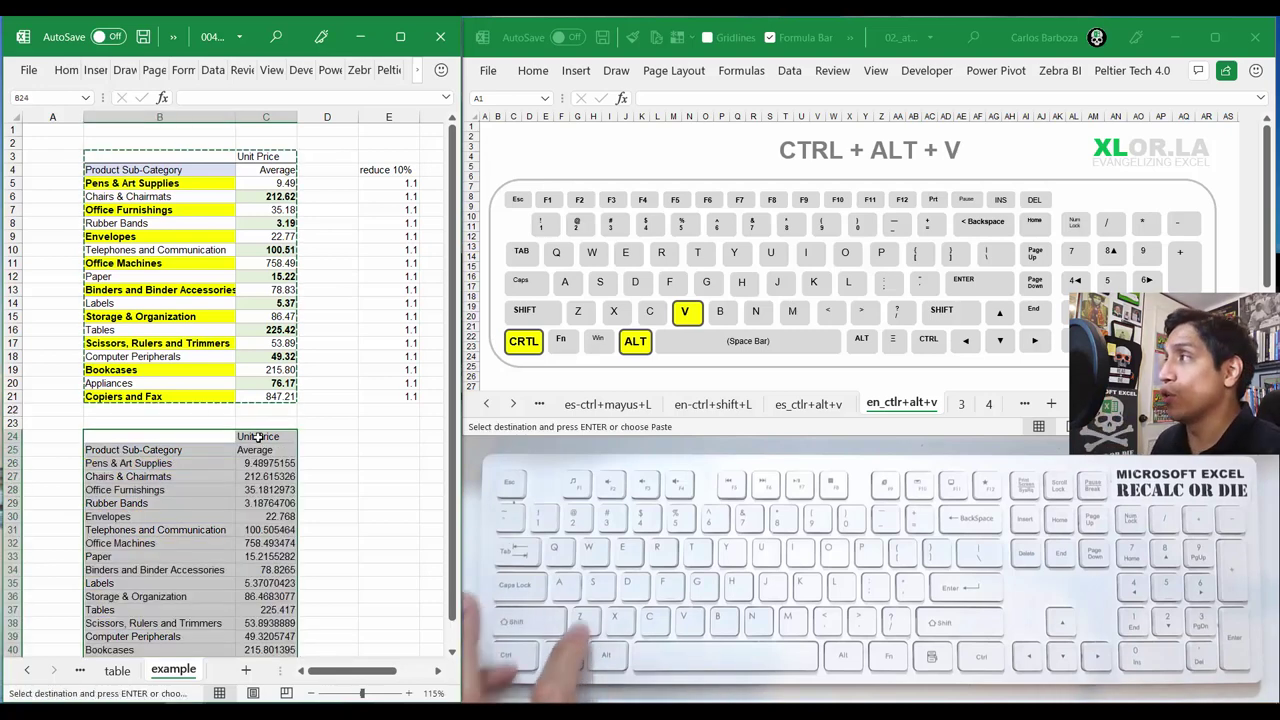
{"action": "key", "text": "ctrl+z"}
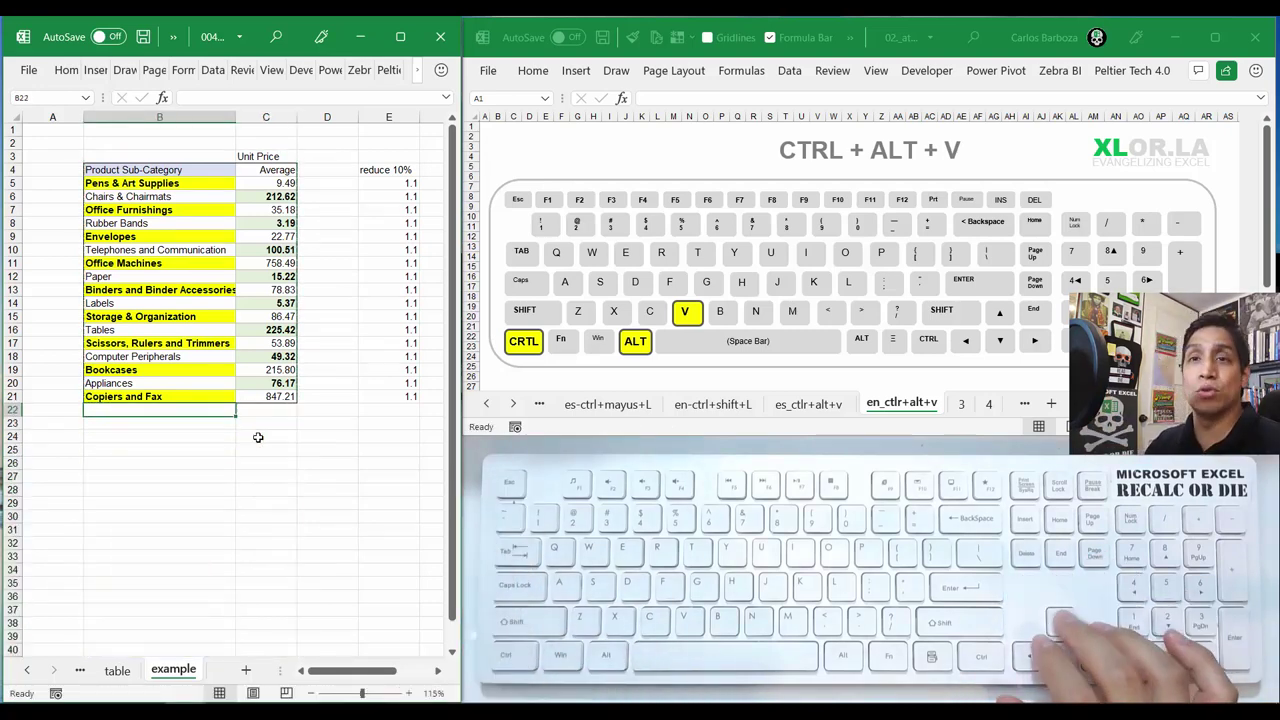
{"action": "key", "text": "Up"}
{"action": "key", "text": "Up"}
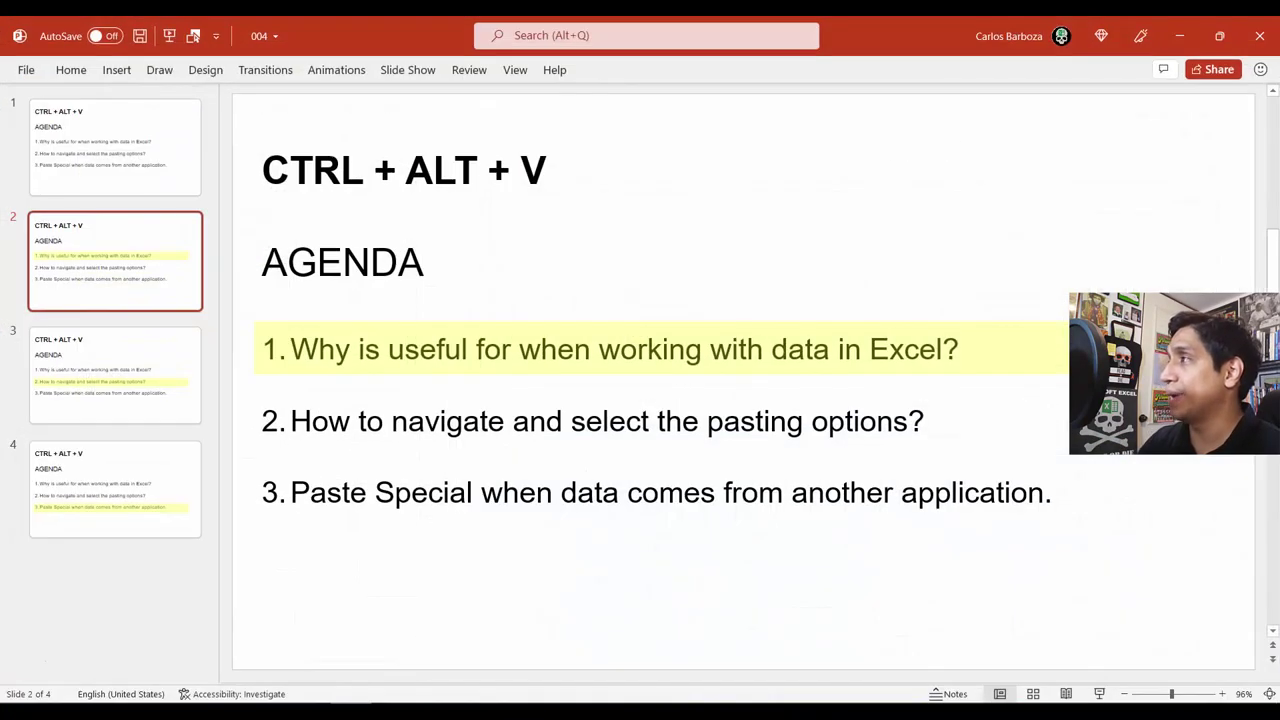
Copy the price table with Ctrl+A and bring up Paste Special at B24
{"action": "key", "text": "Down"}
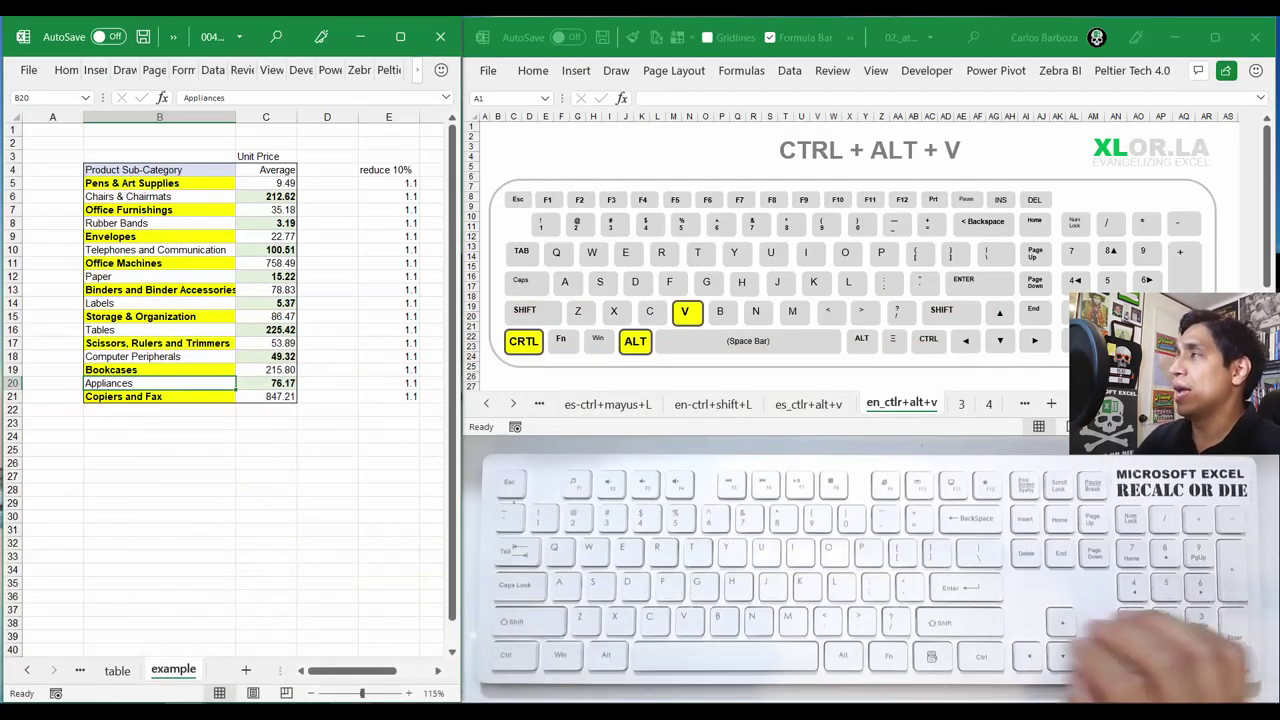
{"action": "key", "text": "Up"}
{"action": "key", "text": "ctrl+a"}
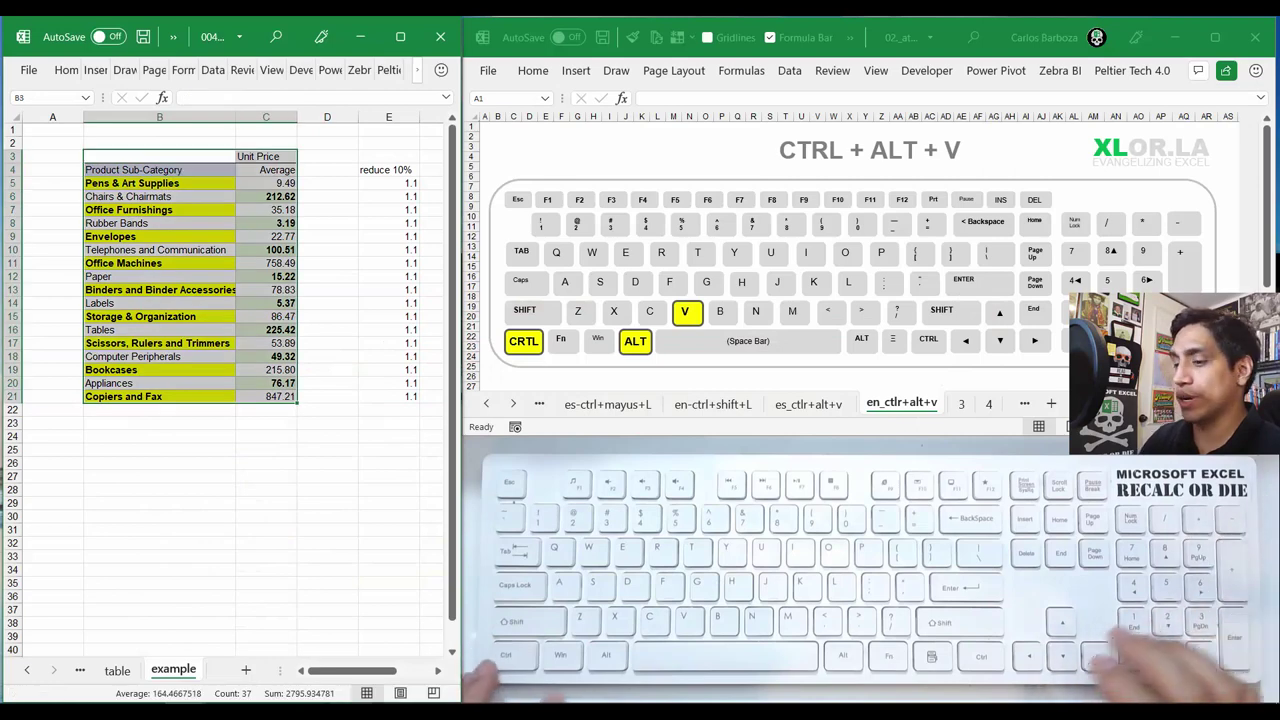
{"action": "key", "text": "ctrl+c"}
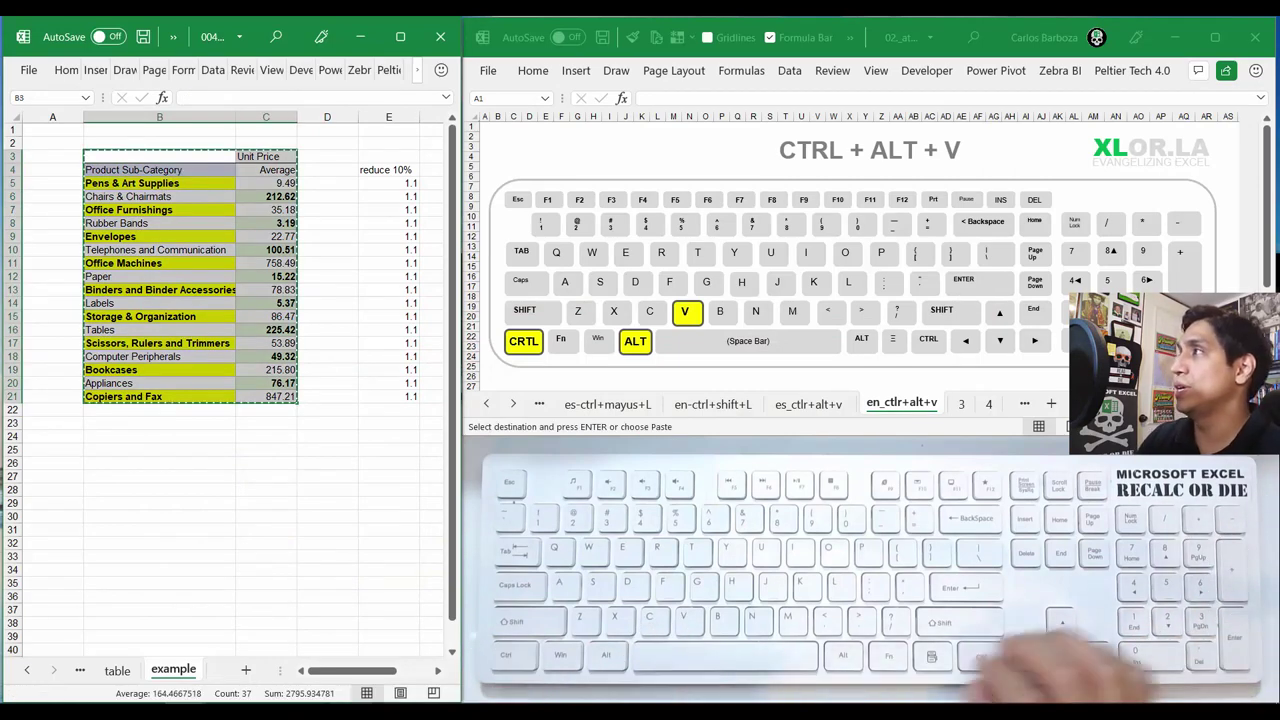
{"action": "key", "text": "Down"}
{"action": "key", "text": "Down"}
{"action": "key", "text": "Down"}
{"action": "key", "text": "Down"}
{"action": "key", "text": "Down"}
{"action": "key", "text": "Down"}
{"action": "key", "text": "Down"}
{"action": "key", "text": "Down"}
{"action": "key", "text": "Down"}
{"action": "key", "text": "Down"}
{"action": "key", "text": "Down"}
{"action": "key", "text": "Down"}
{"action": "key", "text": "Down"}
{"action": "key", "text": "Down"}
{"action": "key", "text": "Down"}
{"action": "key", "text": "Down"}
{"action": "key", "text": "Down"}
{"action": "key", "text": "Down"}
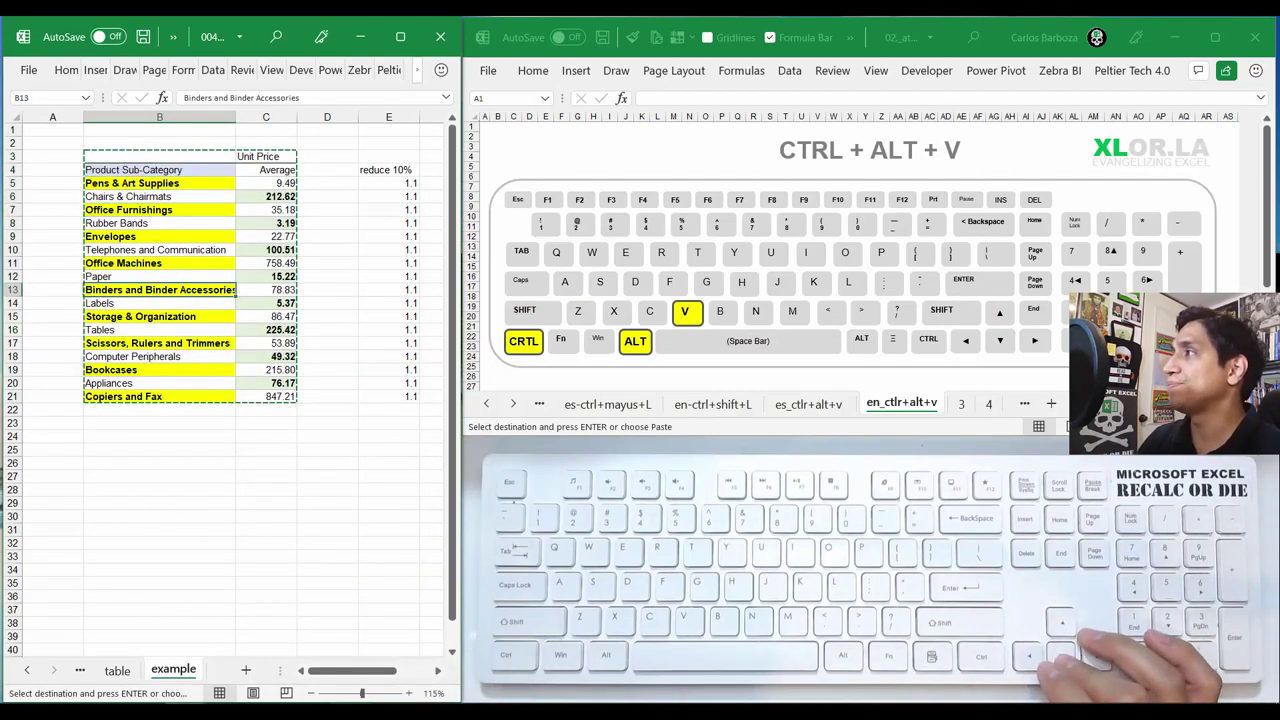
{"action": "key", "text": "Down"}
{"action": "key", "text": "Down"}
{"action": "key", "text": "Down"}
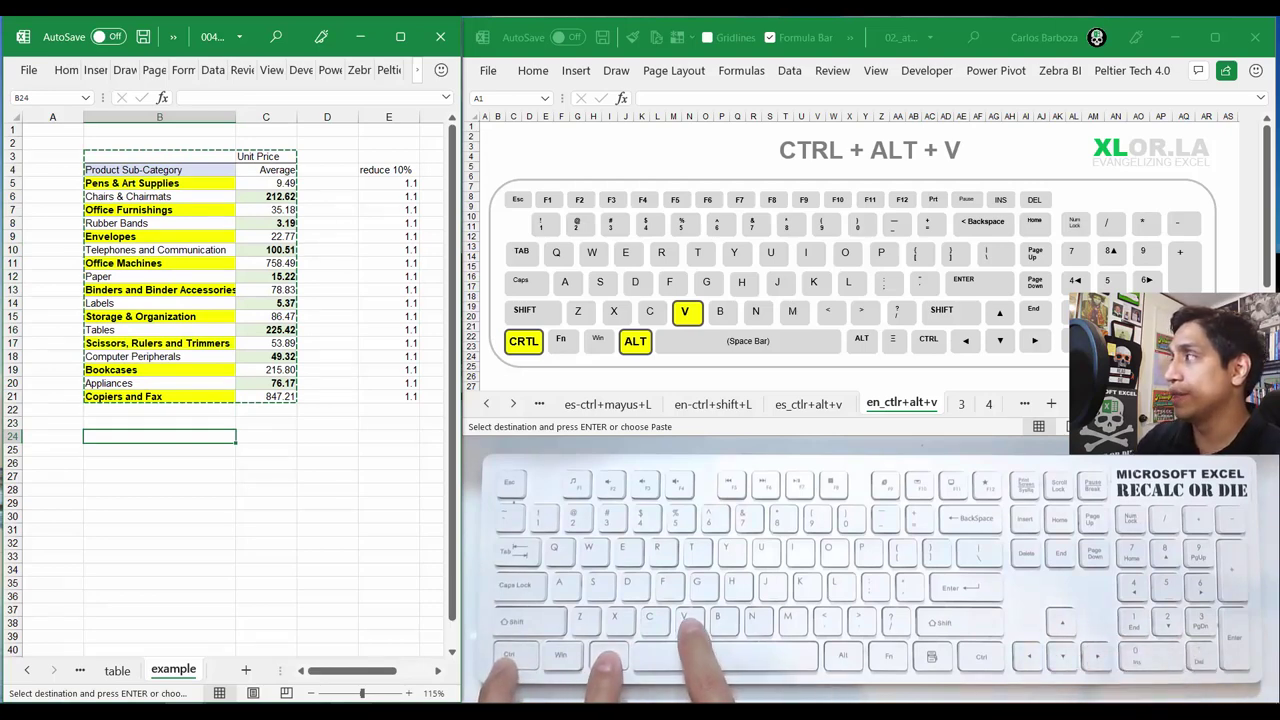
{"action": "key", "text": "ctrl+alt+v"}
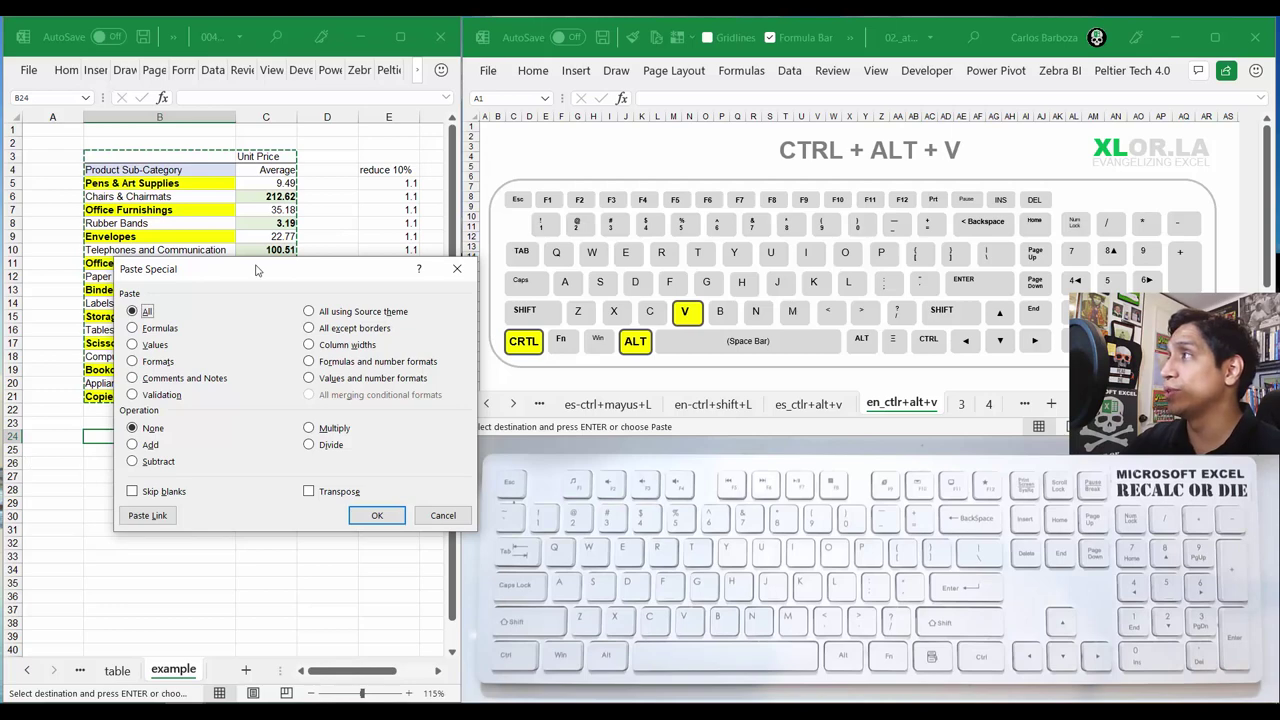
Start moving the Paste Special dialog up and left using the window menu
{"action": "left_click_drag", "start_coordinate": [256, 271], "coordinate": [427, 292]}
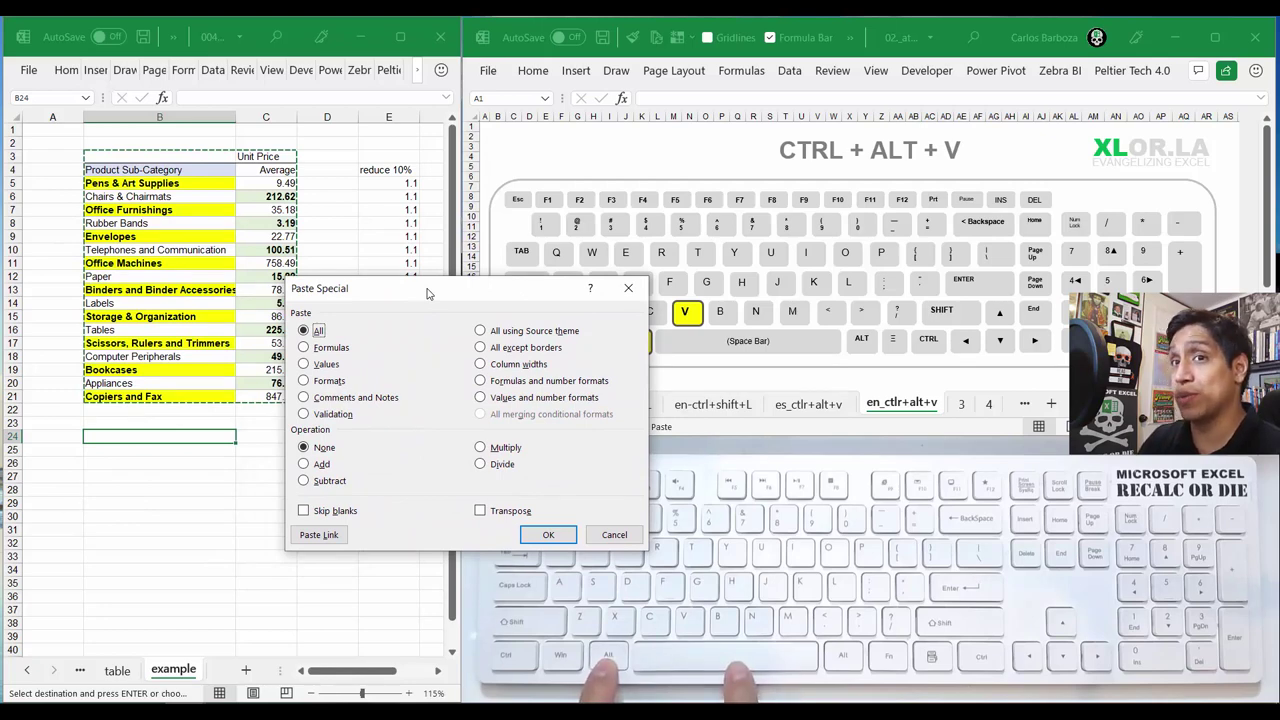
{"action": "key", "text": "alt+space"}
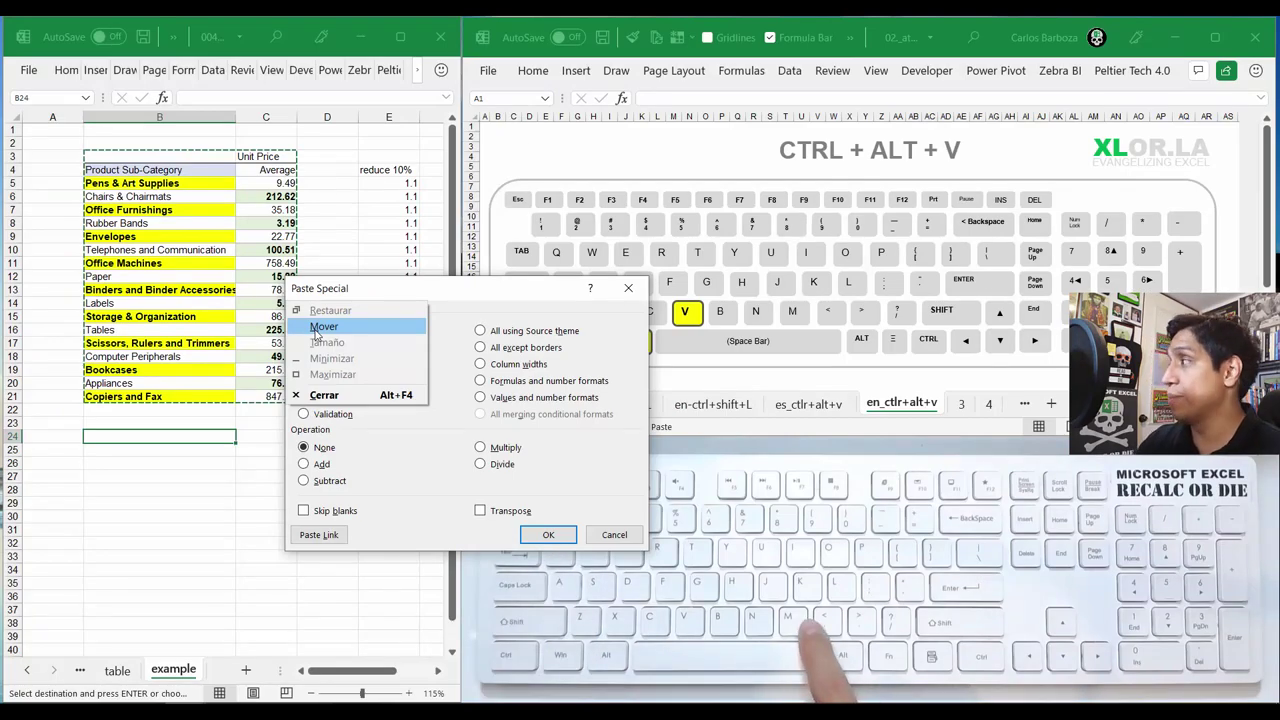
{"action": "key", "text": "Escape"}
{"action": "key", "text": "Left"}
{"action": "key", "text": "Left"}
{"action": "key", "text": "Left"}
{"action": "key", "text": "Left"}
{"action": "key", "text": "Left"}
{"action": "key", "text": "Left"}
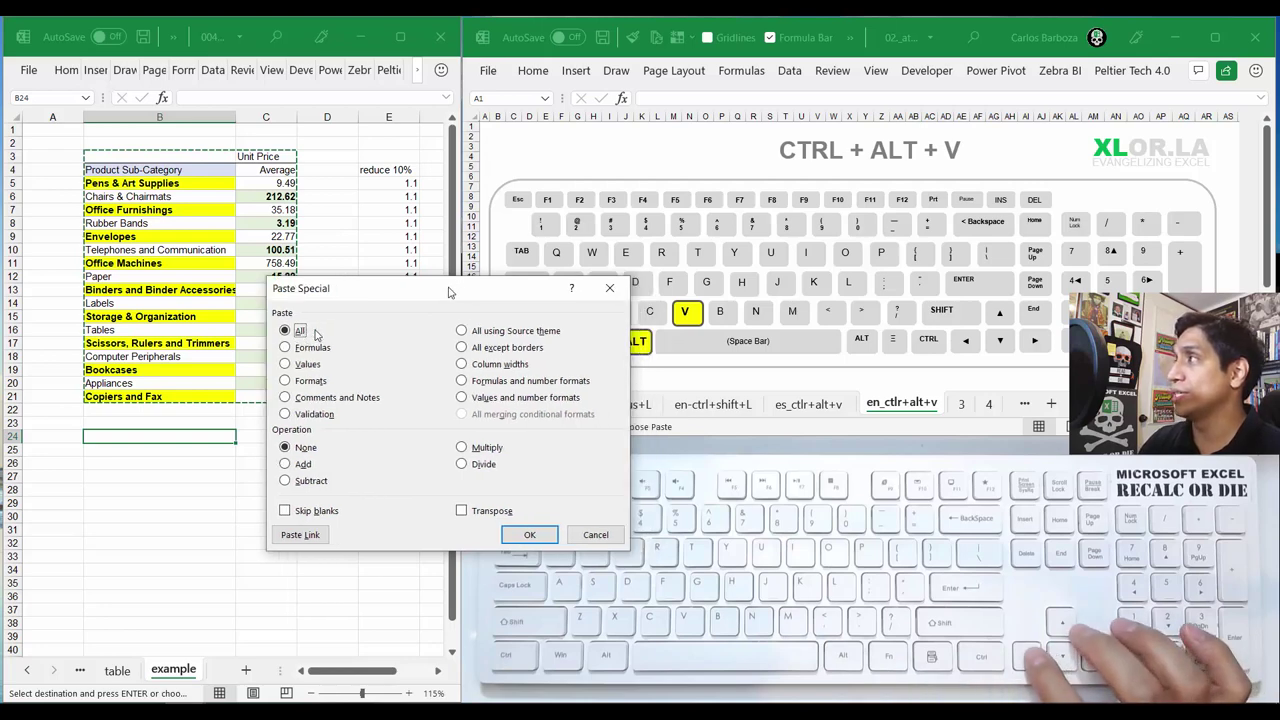
{"action": "key", "text": "Up"}
{"action": "key", "text": "Up"}
{"action": "key", "text": "Up"}
{"action": "key", "text": "Up"}
{"action": "key", "text": "Up"}
{"action": "key", "text": "Up"}
{"action": "key", "text": "Up"}
{"action": "key", "text": "Up"}
{"action": "key", "text": "Up"}
{"action": "key", "text": "Up"}
{"action": "key", "text": "Up"}
{"action": "key", "text": "Up"}
{"action": "key", "text": "Up"}
{"action": "key", "text": "Up"}
{"action": "key", "text": "Up"}
Nudge the Paste Special dialog up and left beside the copied table and confirm its position
{"action": "key", "text": "Right"}
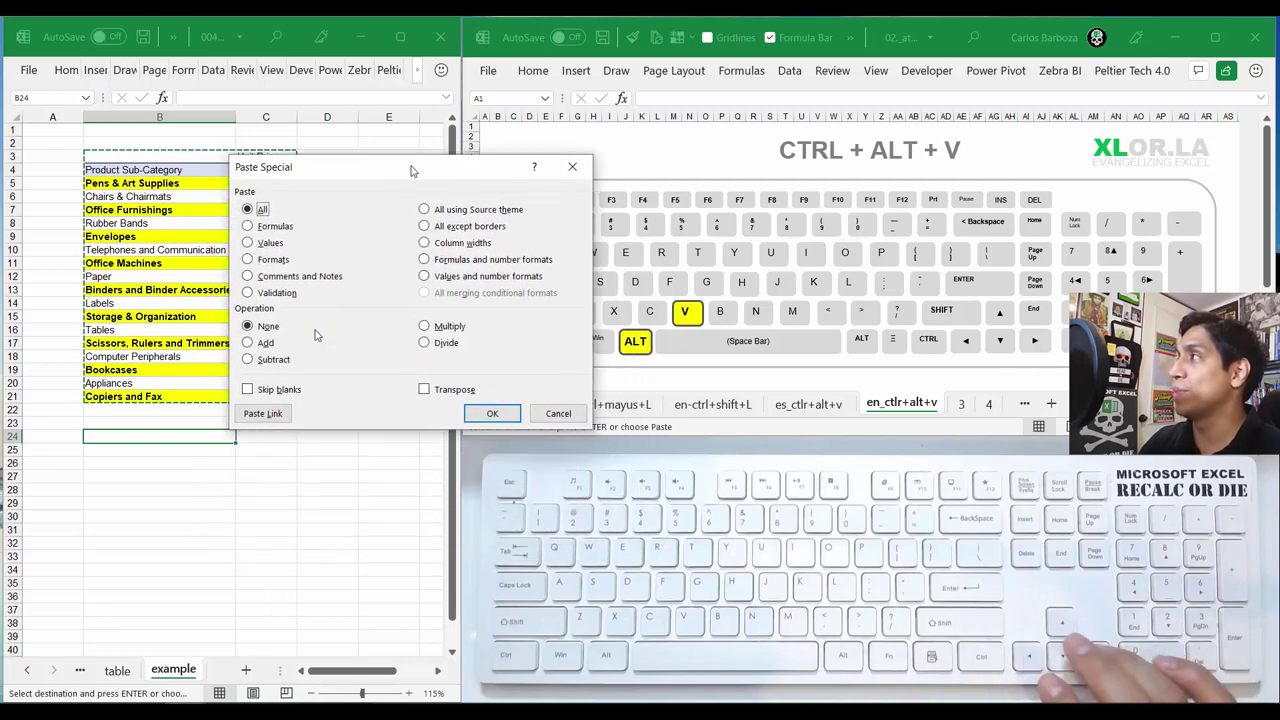
{"action": "key", "text": "Right"}
{"action": "key", "text": "Right"}
{"action": "key", "text": "Right"}
{"action": "key", "text": "Right"}
{"action": "key", "text": "Right"}
{"action": "key", "text": "Right"}
{"action": "key", "text": "Right"}
{"action": "key", "text": "Right"}
{"action": "key", "text": "Right"}
{"action": "key", "text": "Right"}
{"action": "key", "text": "Right"}
{"action": "key", "text": "Right"}
{"action": "key", "text": "Right"}
{"action": "key", "text": "Left"}
{"action": "key", "text": "Left"}
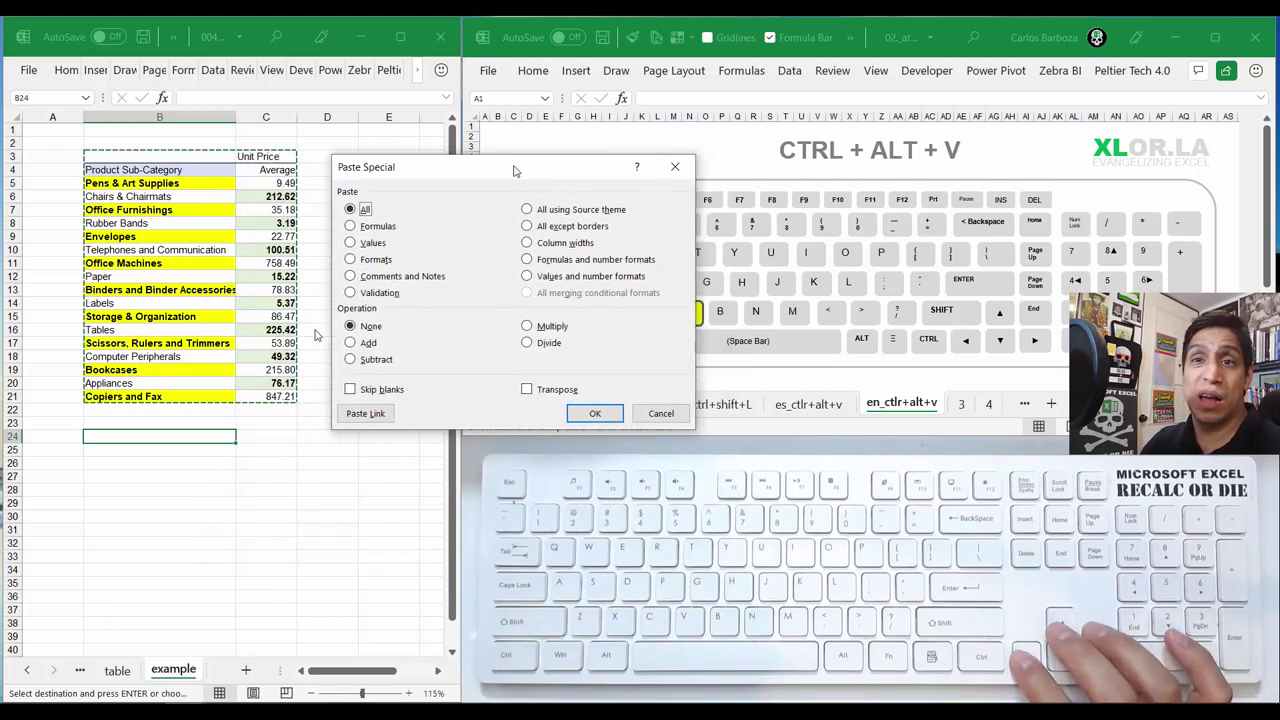
{"action": "key", "text": "Left"}
{"action": "key", "text": "Left"}
{"action": "key", "text": "Left"}
{"action": "key", "text": "Left"}
{"action": "key", "text": "Left"}
{"action": "key", "text": "Left"}
{"action": "key", "text": "Left"}
{"action": "key", "text": "Left"}
{"action": "key", "text": "Left"}
{"action": "key", "text": "Left"}
{"action": "key", "text": "Left"}
{"action": "key", "text": "Left"}
{"action": "key", "text": "Left"}
{"action": "key", "text": "Left"}
{"action": "key", "text": "Left"}
{"action": "key", "text": "Left"}
{"action": "key", "text": "Left"}
{"action": "key", "text": "Left"}
{"action": "key", "text": "Left"}
{"action": "key", "text": "Left"}
{"action": "key", "text": "Left"}
{"action": "key", "text": "Left"}
{"action": "key", "text": "Right"}
{"action": "key", "text": "Right"}
{"action": "key", "text": "Right"}
{"action": "key", "text": "Right"}
{"action": "key", "text": "Right"}
{"action": "key", "text": "Right"}
{"action": "key", "text": "Right"}
{"action": "key", "text": "Right"}
{"action": "key", "text": "Right"}
{"action": "key", "text": "Right"}
{"action": "key", "text": "Right"}
{"action": "key", "text": "Right"}
{"action": "key", "text": "Right"}
{"action": "key", "text": "Right"}
{"action": "key", "text": "Right"}
{"action": "key", "text": "Right"}
{"action": "key", "text": "Right"}
{"action": "key", "text": "Right"}
{"action": "key", "text": "Right"}
{"action": "key", "text": "Right"}
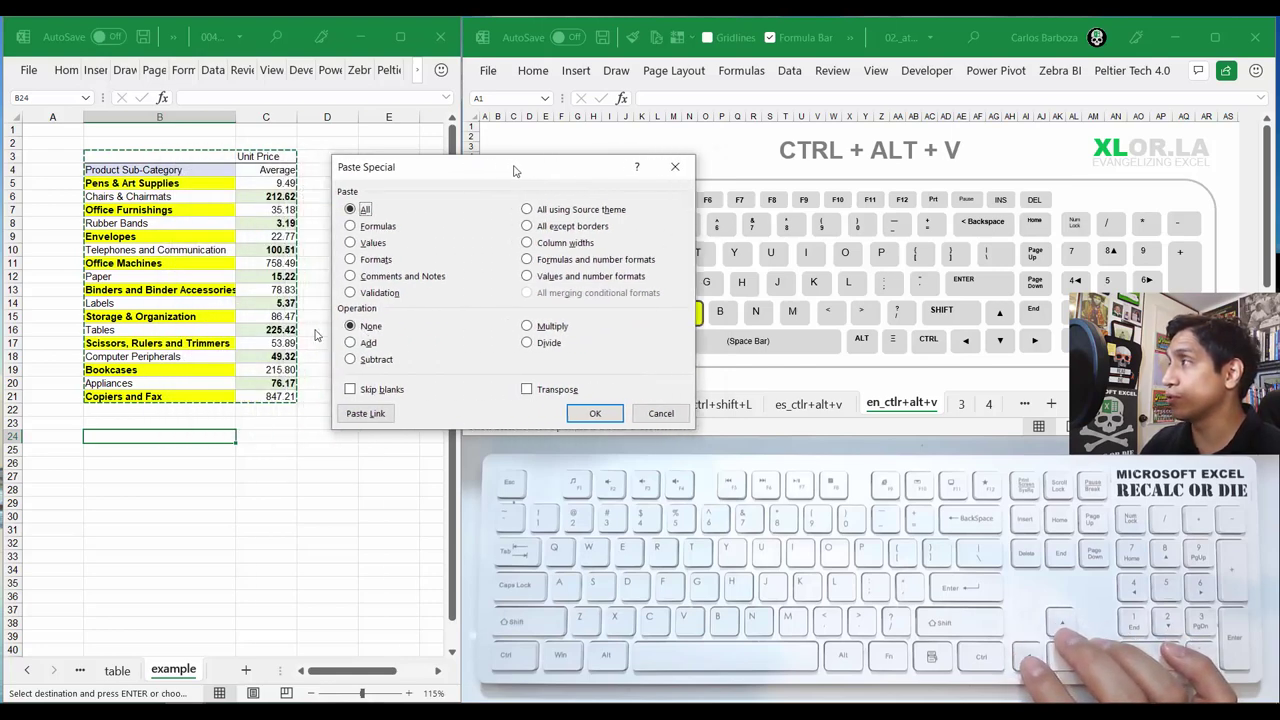
{"action": "key", "text": "Left"}
{"action": "key", "text": "Left"}
{"action": "key", "text": "Left"}
{"action": "key", "text": "Left"}
{"action": "key", "text": "Left"}
{"action": "key", "text": "Left"}
{"action": "key", "text": "Left"}
{"action": "key", "text": "Left"}
{"action": "key", "text": "Left"}
{"action": "key", "text": "Left"}
{"action": "key", "text": "Left"}
{"action": "key", "text": "Left"}
{"action": "key", "text": "Left"}
{"action": "key", "text": "Left"}
{"action": "key", "text": "Left"}
{"action": "key", "text": "Left"}
{"action": "key", "text": "Left"}
{"action": "key", "text": "Left"}
{"action": "key", "text": "Left"}
{"action": "key", "text": "Left"}
{"action": "key", "text": "Right"}
{"action": "key", "text": "Right"}
{"action": "key", "text": "Right"}
{"action": "key", "text": "Right"}
{"action": "key", "text": "Right"}
{"action": "key", "text": "Right"}
{"action": "key", "text": "Right"}
{"action": "key", "text": "Right"}
{"action": "key", "text": "Right"}
{"action": "key", "text": "Right"}
{"action": "key", "text": "Right"}
{"action": "key", "text": "Right"}
{"action": "key", "text": "Right"}
{"action": "key", "text": "Right"}
{"action": "key", "text": "Right"}
{"action": "key", "text": "Right"}
{"action": "key", "text": "Right"}
{"action": "key", "text": "Right"}
{"action": "key", "text": "Right"}
{"action": "key", "text": "Right"}
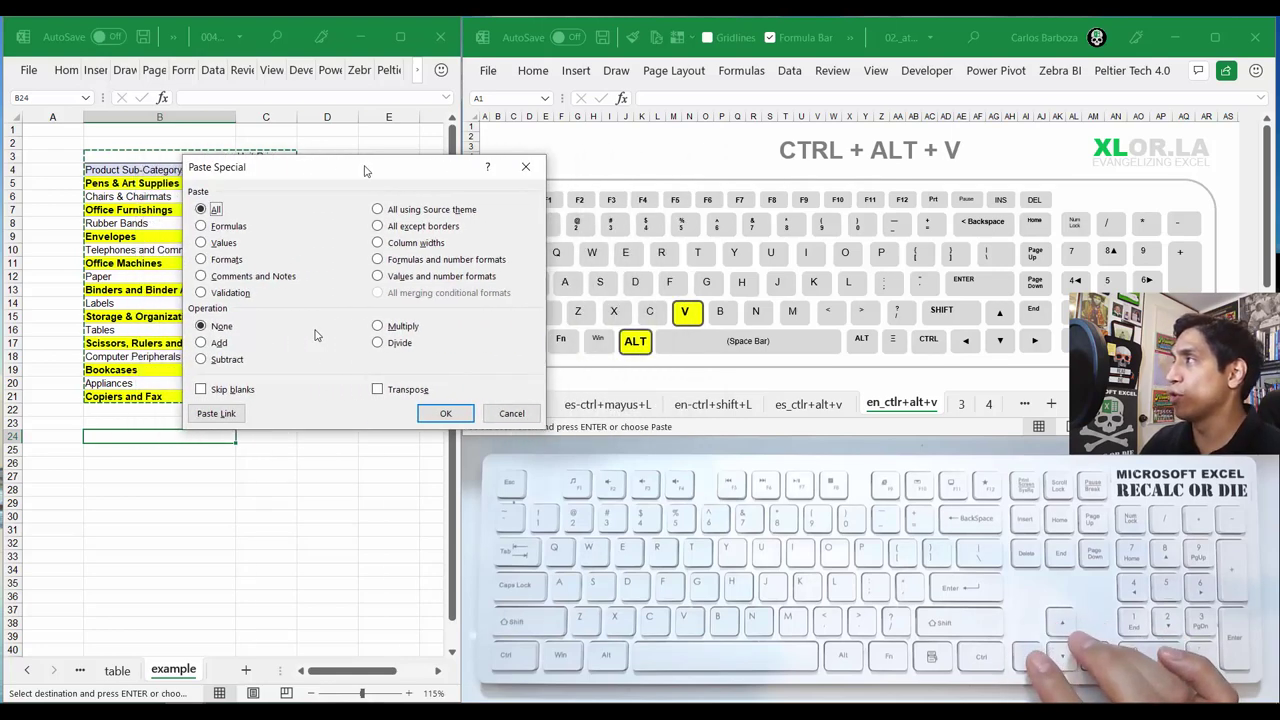
{"action": "key", "text": "Right"}
{"action": "key", "text": "Right"}
{"action": "key", "text": "Right"}
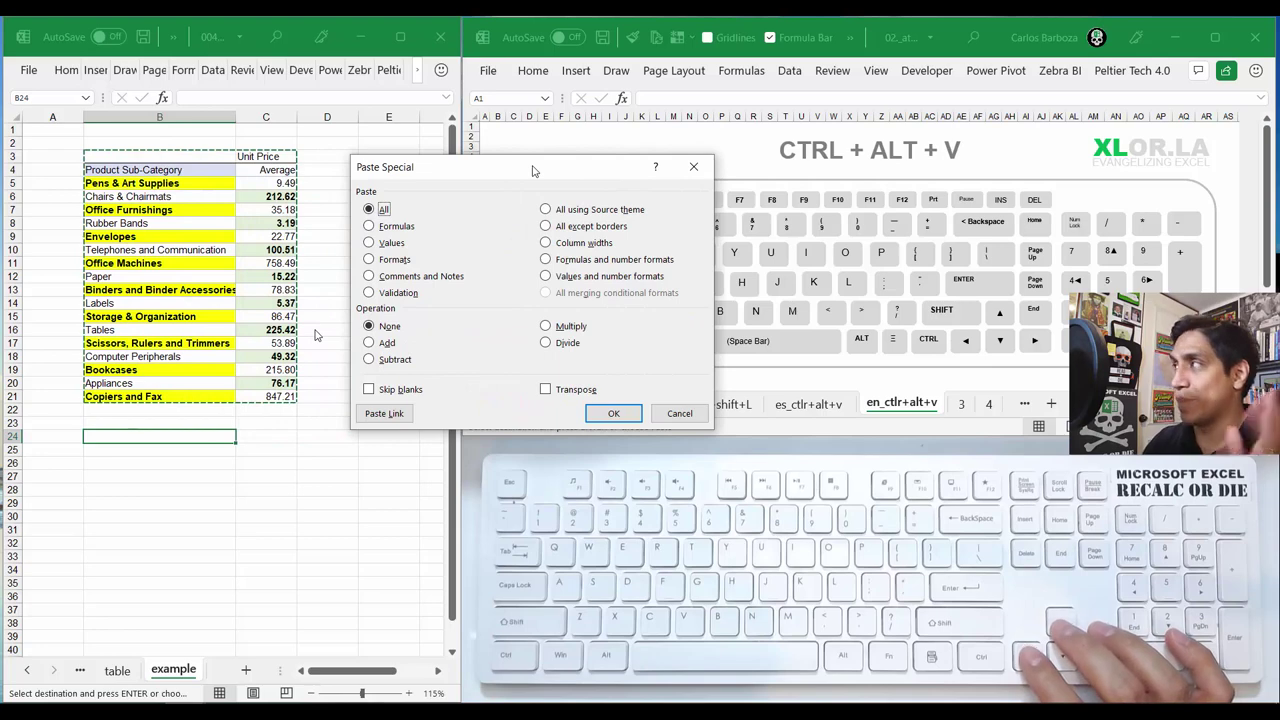
{"action": "key", "text": "Left"}
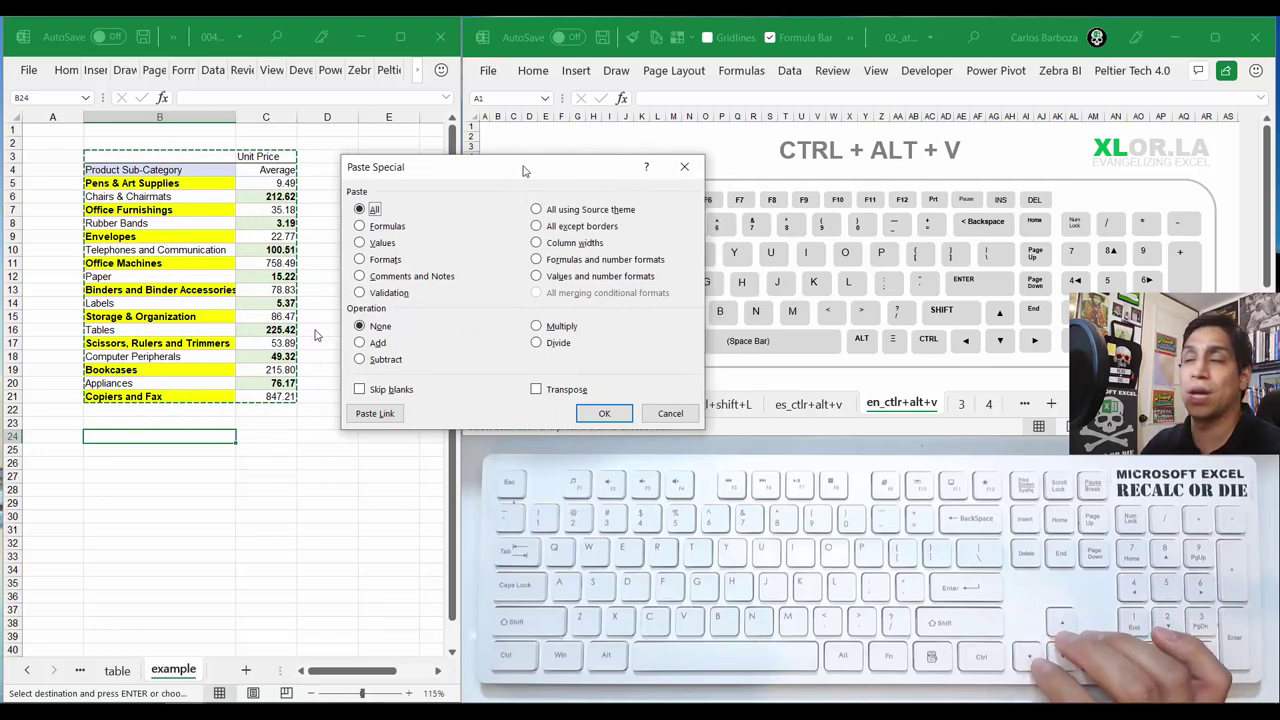
{"action": "key", "text": "Left"}
{"action": "key", "text": "Left"}
{"action": "key", "text": "Right"}
{"action": "key", "text": "Left"}
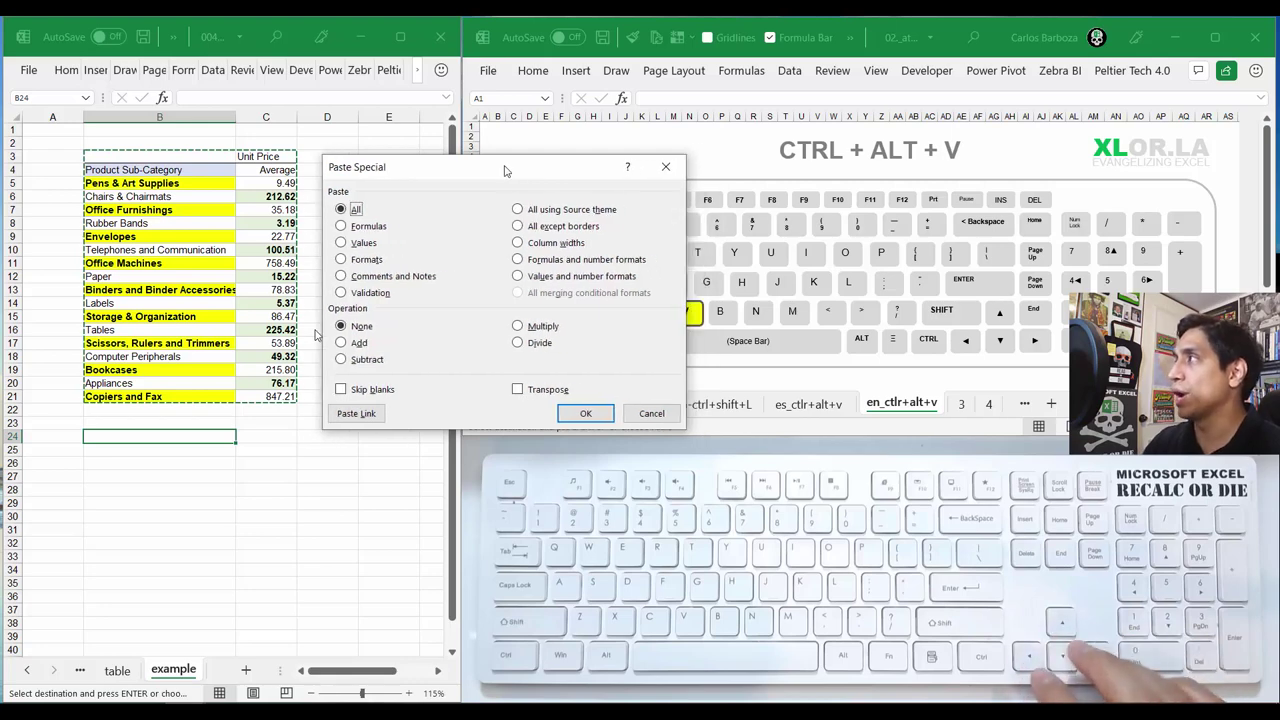
{"action": "key", "text": "Right"}
{"action": "key", "text": "Right"}
{"action": "key", "text": "Left"}
{"action": "key", "text": "Left"}
{"action": "key", "text": "Right"}
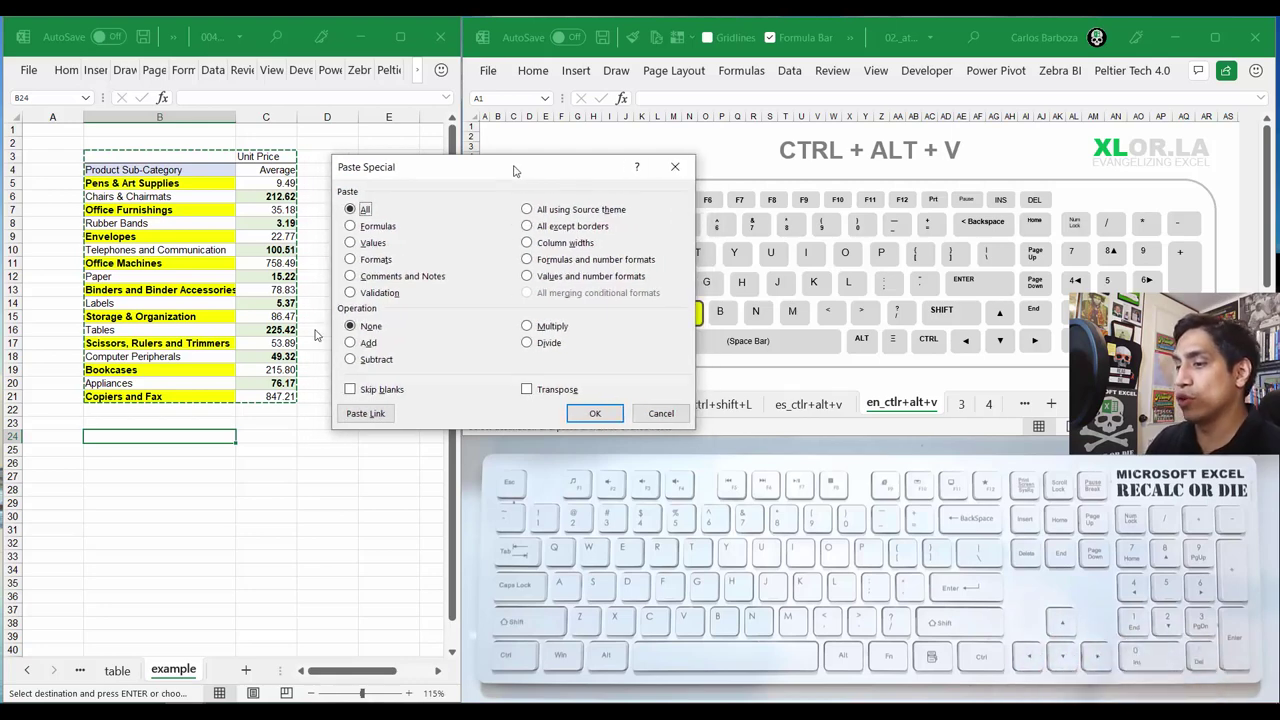
{"action": "key", "text": "Left"}
{"action": "key", "text": "Up"}
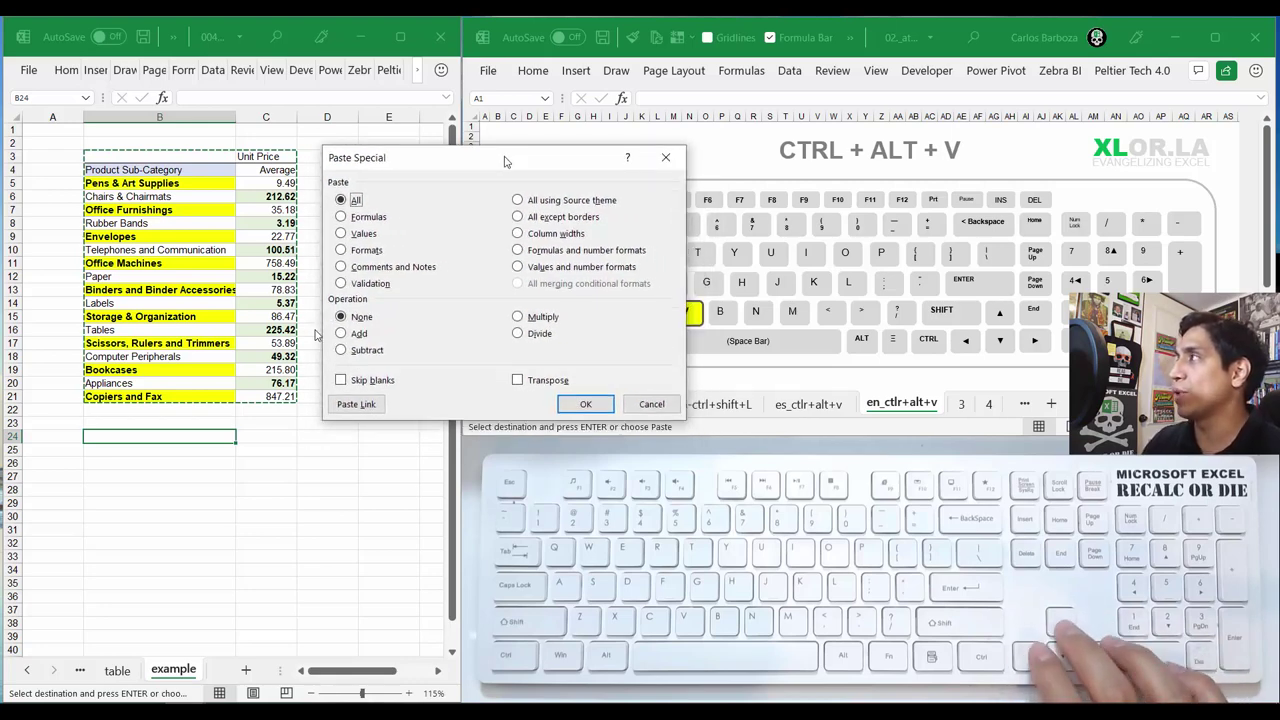
{"action": "key", "text": "Up"}
{"action": "key", "text": "Up"}
{"action": "key", "text": "Down"}
{"action": "key", "text": "Return"}
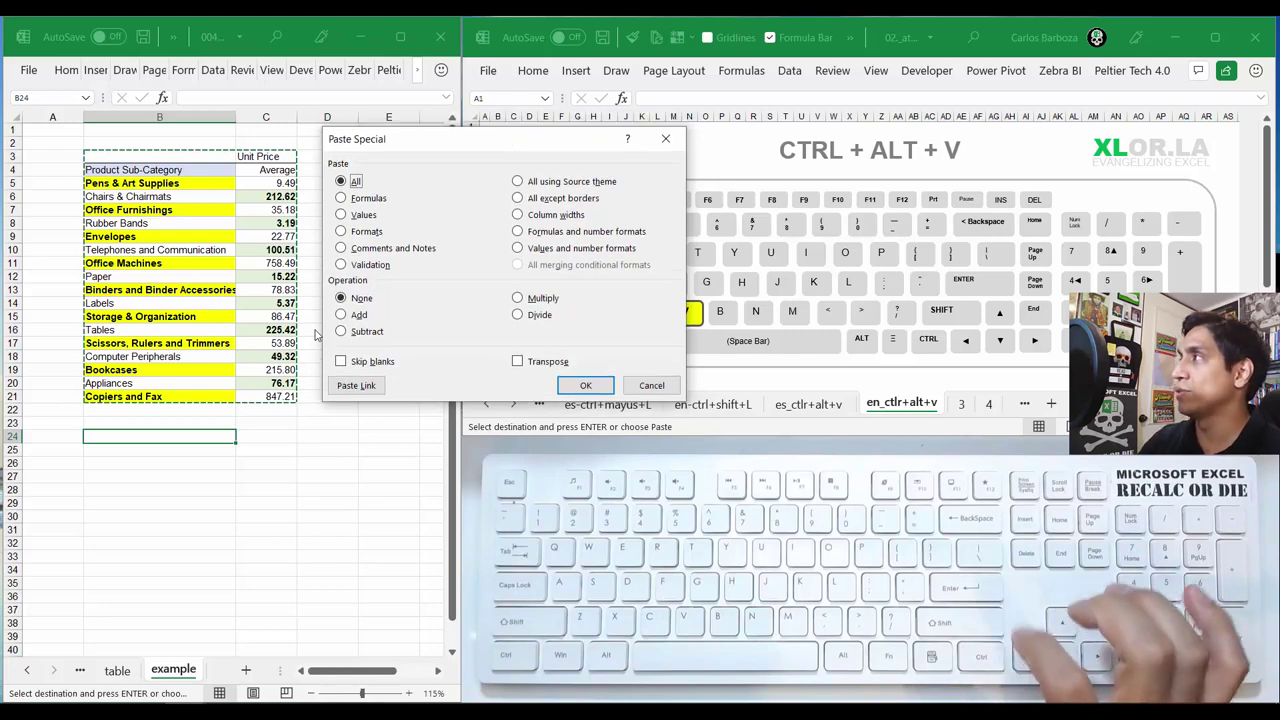
Cycle through the paste types by their shortcut letters, ending on Formulas
{"action": "key", "text": "t"}
{"action": "key", "text": "c"}
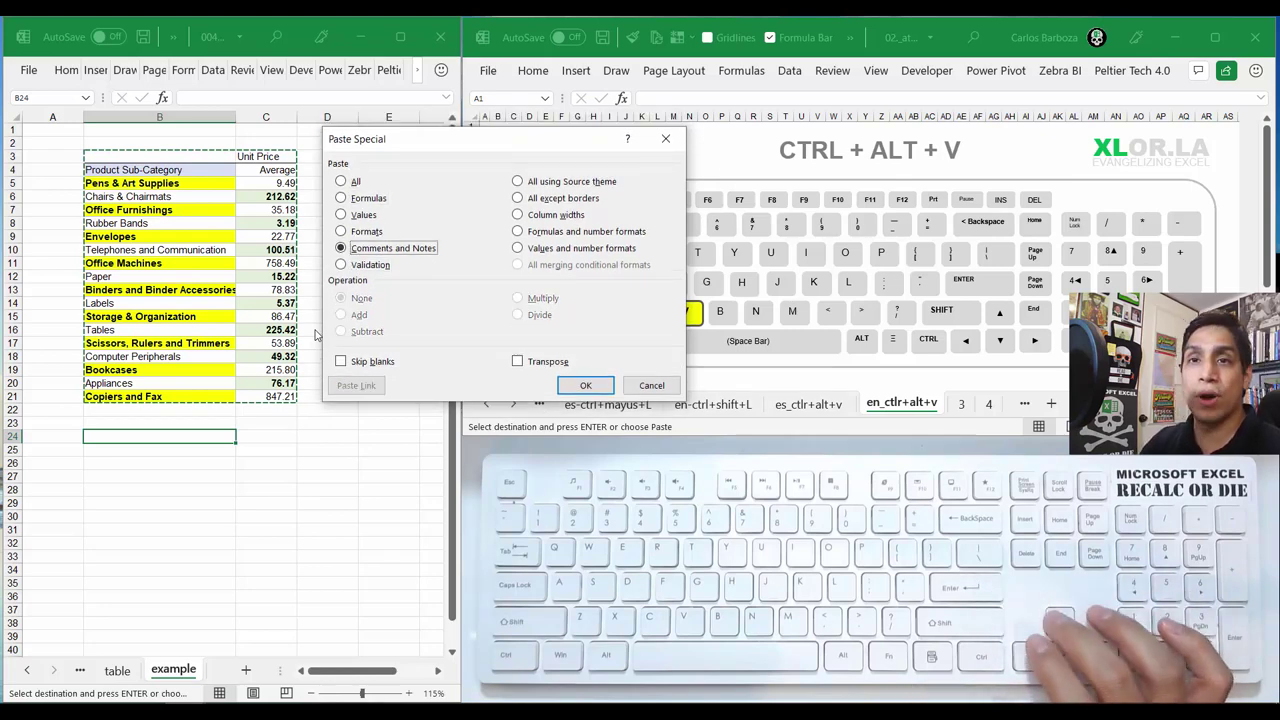
{"action": "key", "text": "f"}
{"action": "key", "text": "u"}
{"action": "key", "text": "a"}
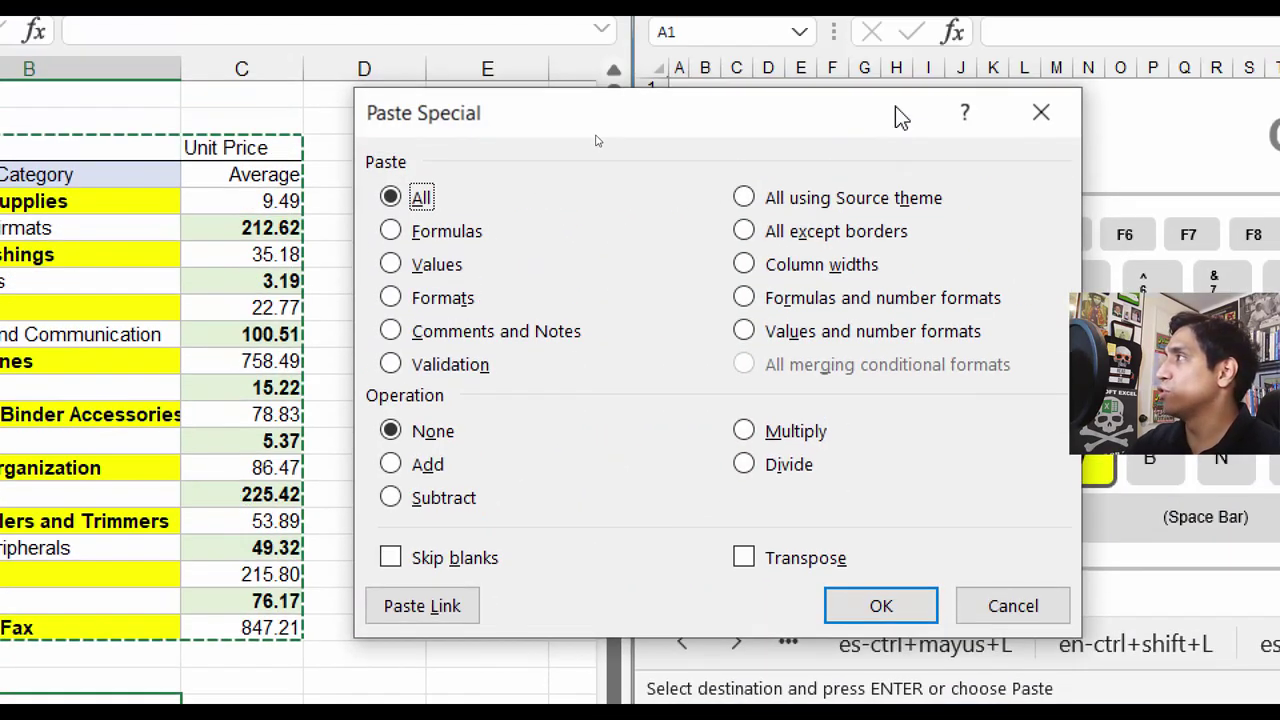
{"action": "key", "text": "v"}
{"action": "key", "text": "c"}
{"action": "key", "text": "n"}
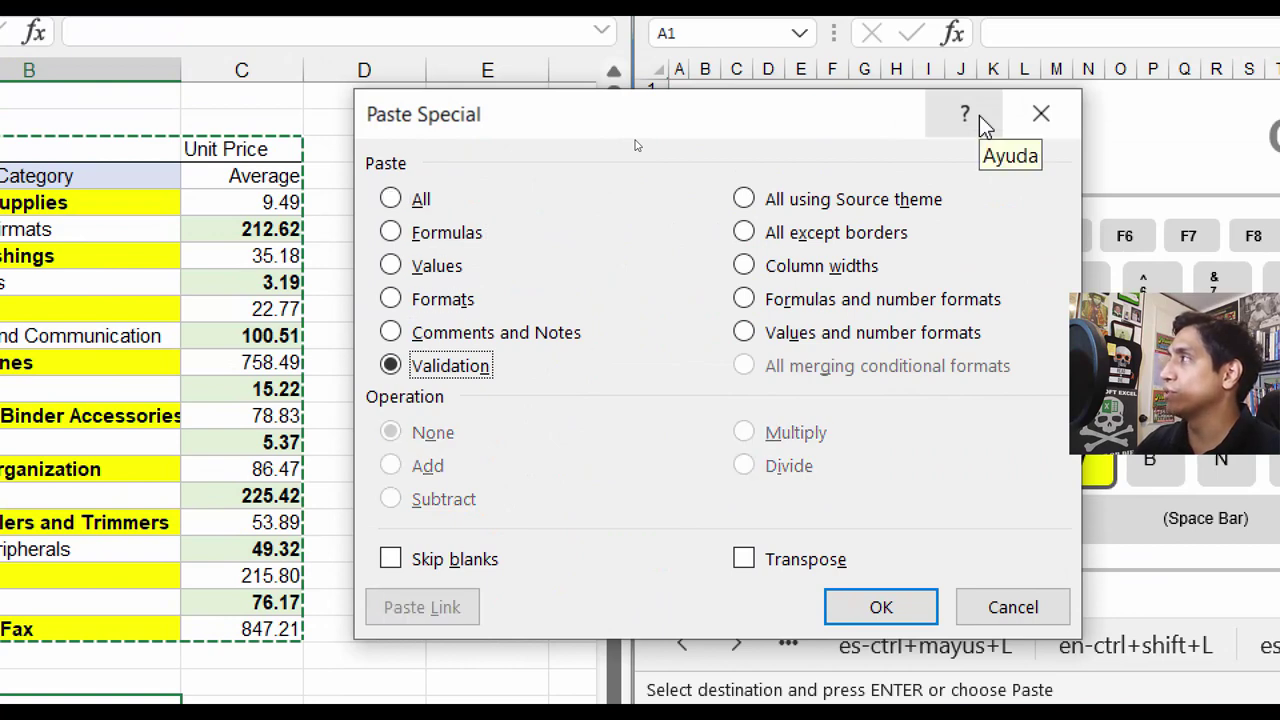
{"action": "key", "text": "t"}
{"action": "key", "text": "v"}
{"action": "key", "text": "a"}
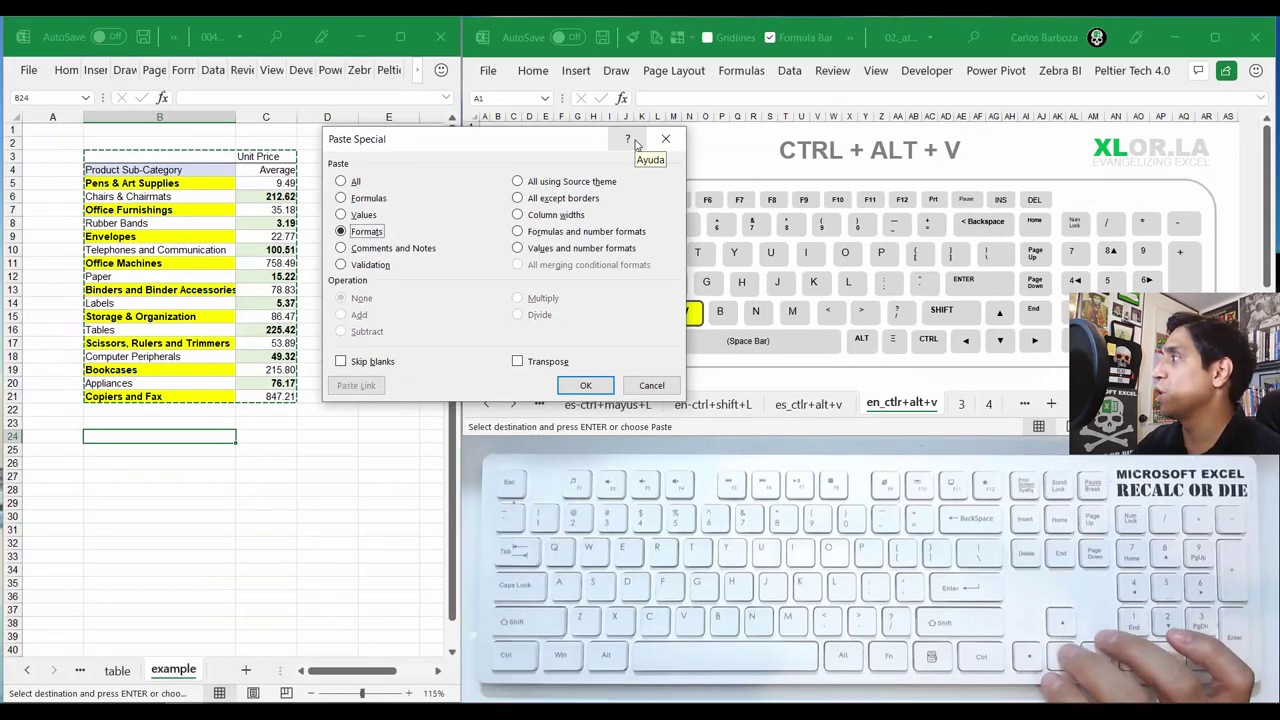
{"action": "key", "text": "f"}
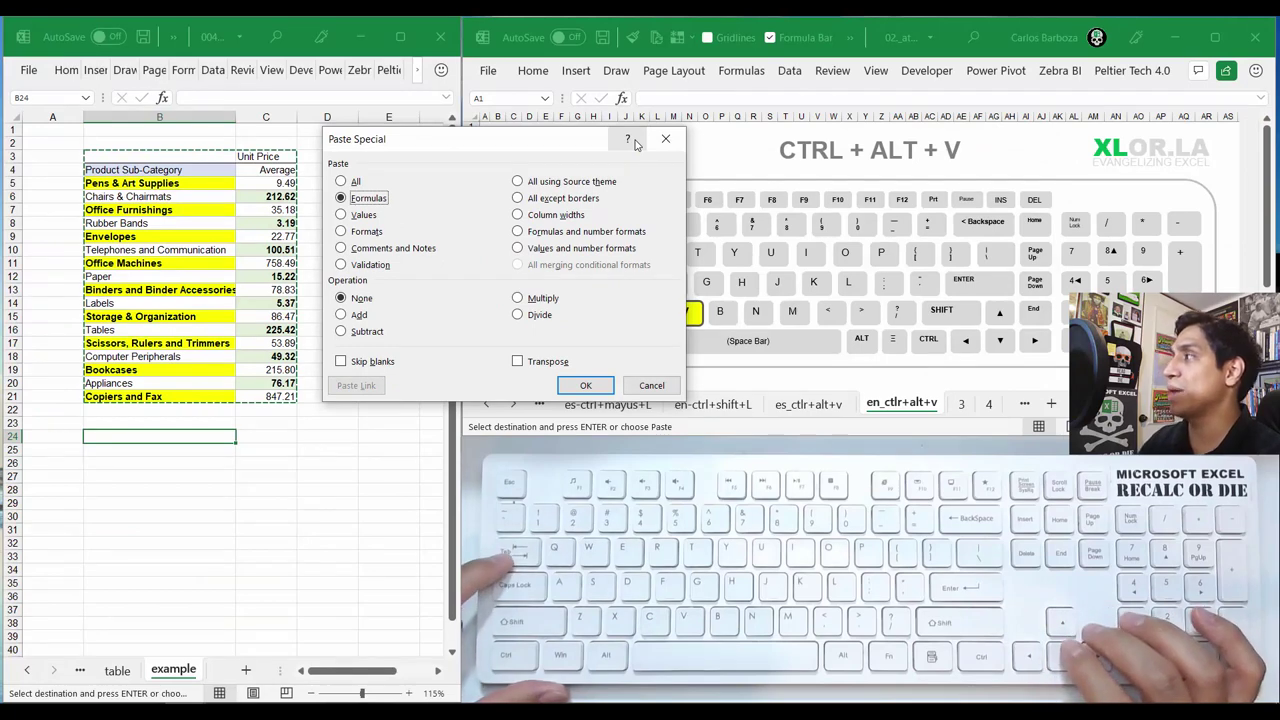
{"action": "key", "text": "Tab"}
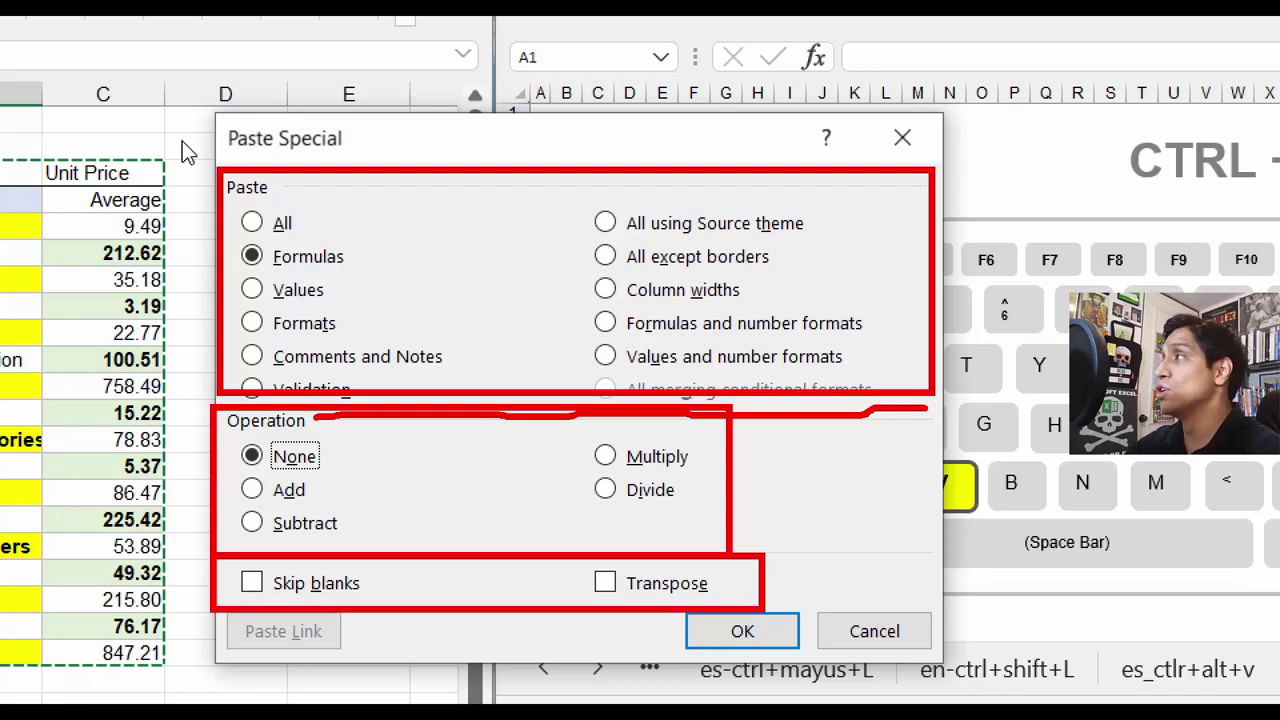
Cycle through the Paste Special options and pick Comments and Notes, then cancel without pasting
{"action": "key", "text": "Tab"}
{"action": "key", "text": "Tab"}
{"action": "key", "text": "Tab"}
{"action": "key", "text": "Tab"}
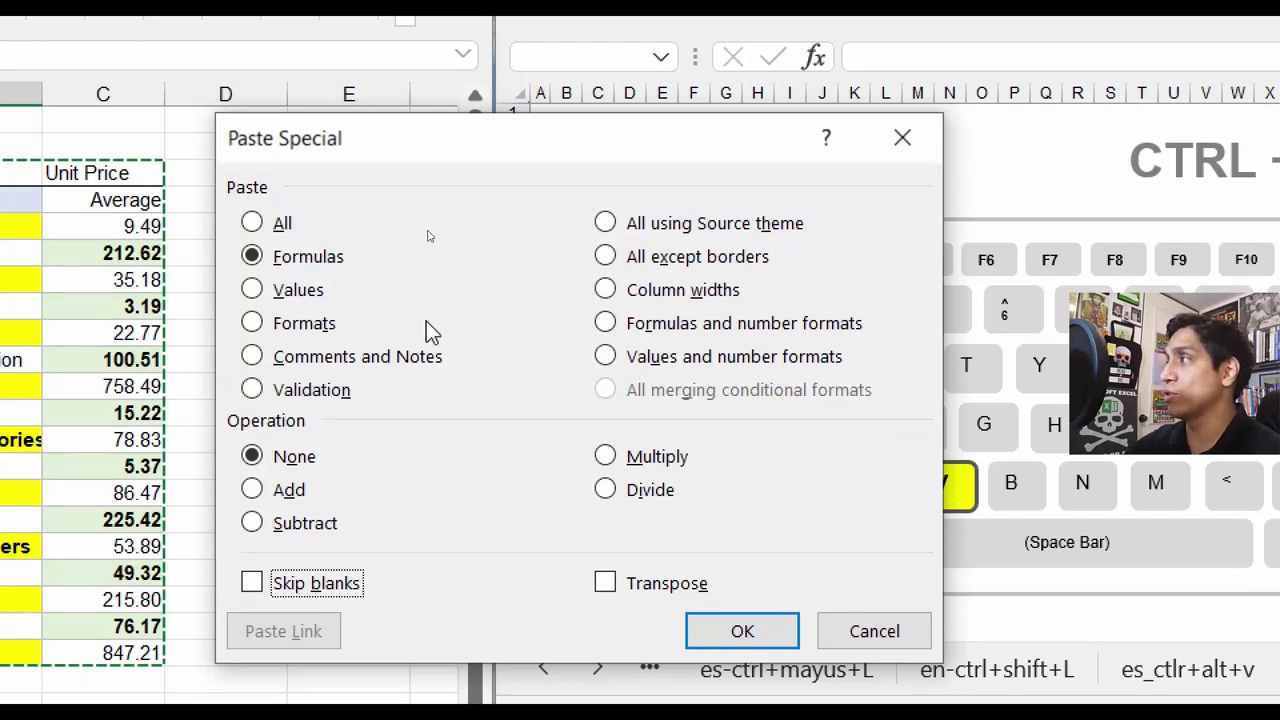
{"action": "key", "text": "Tab"}
{"action": "key", "text": "Tab"}
{"action": "key", "text": "Tab"}
{"action": "key", "text": "Tab"}
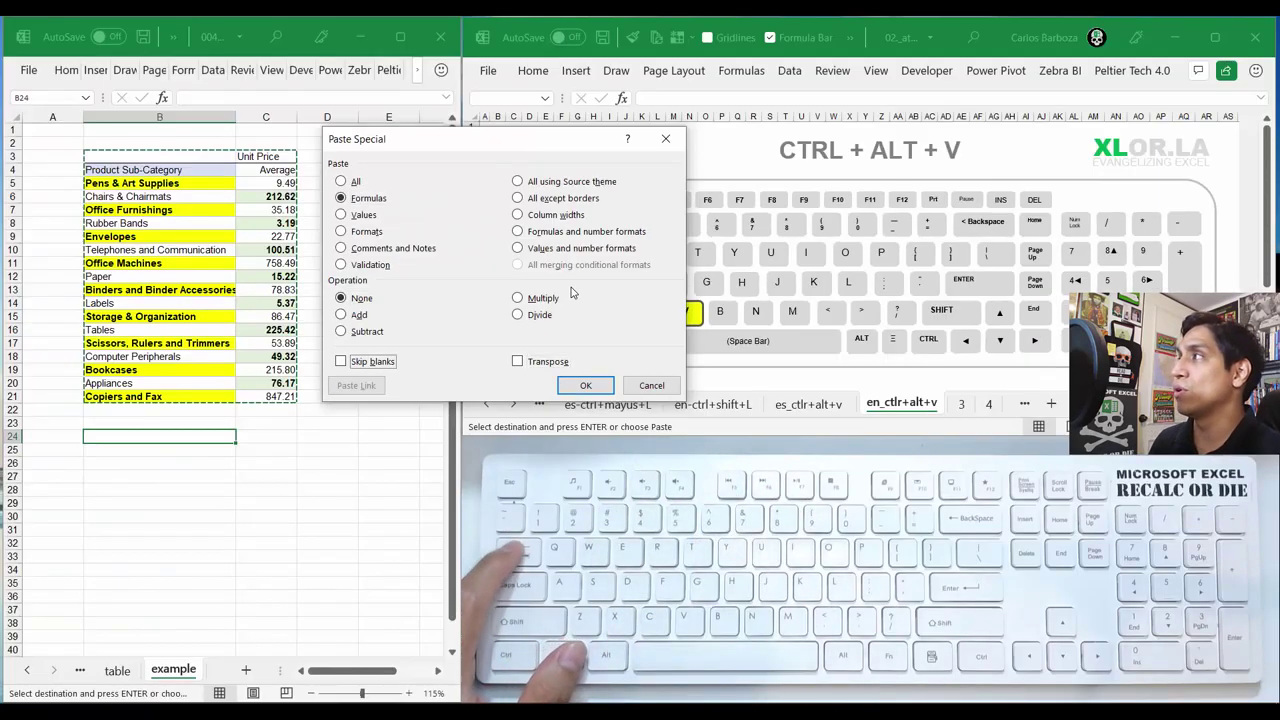
{"action": "key", "text": "Tab"}
{"action": "key", "text": "Tab"}
{"action": "key", "text": "Tab"}
{"action": "key", "text": "Tab"}
{"action": "key", "text": "Tab"}
{"action": "key", "text": "Tab"}
{"action": "key", "text": "Tab"}
{"action": "key", "text": "Tab"}
{"action": "key", "text": "Tab"}
{"action": "key", "text": "Tab"}
{"action": "key", "text": "Tab"}
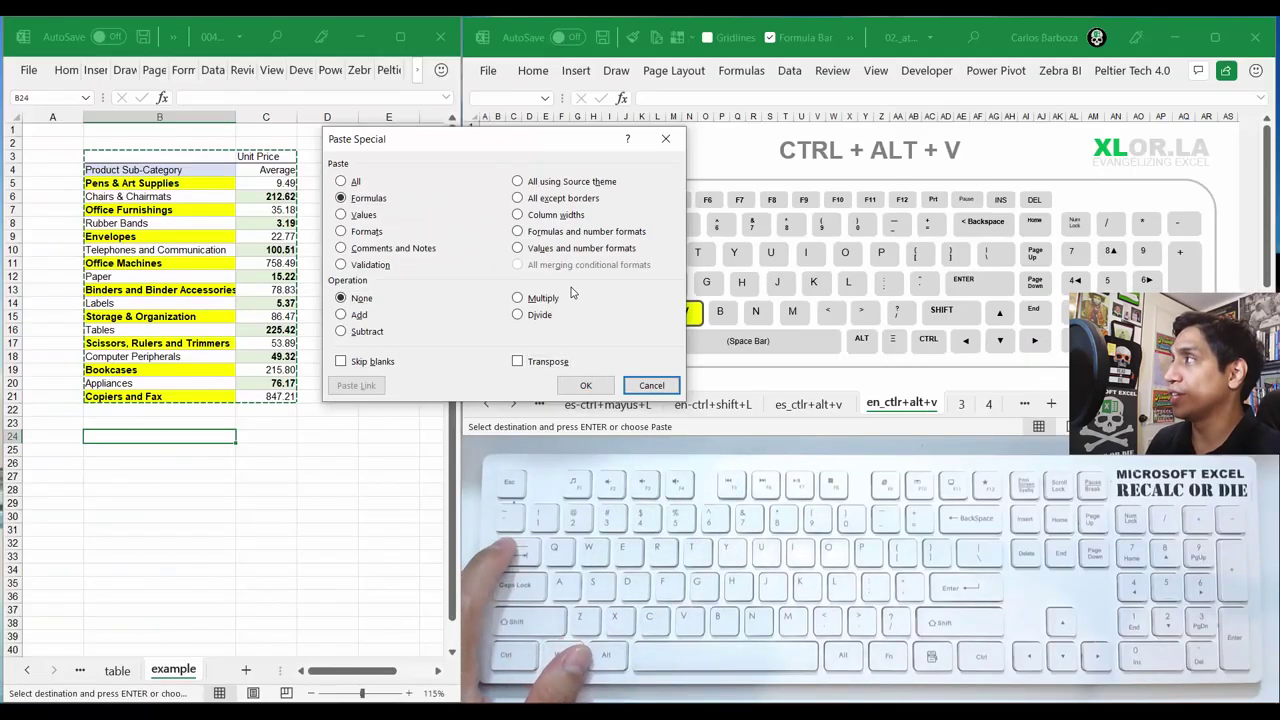
{"action": "key", "text": "Tab"}
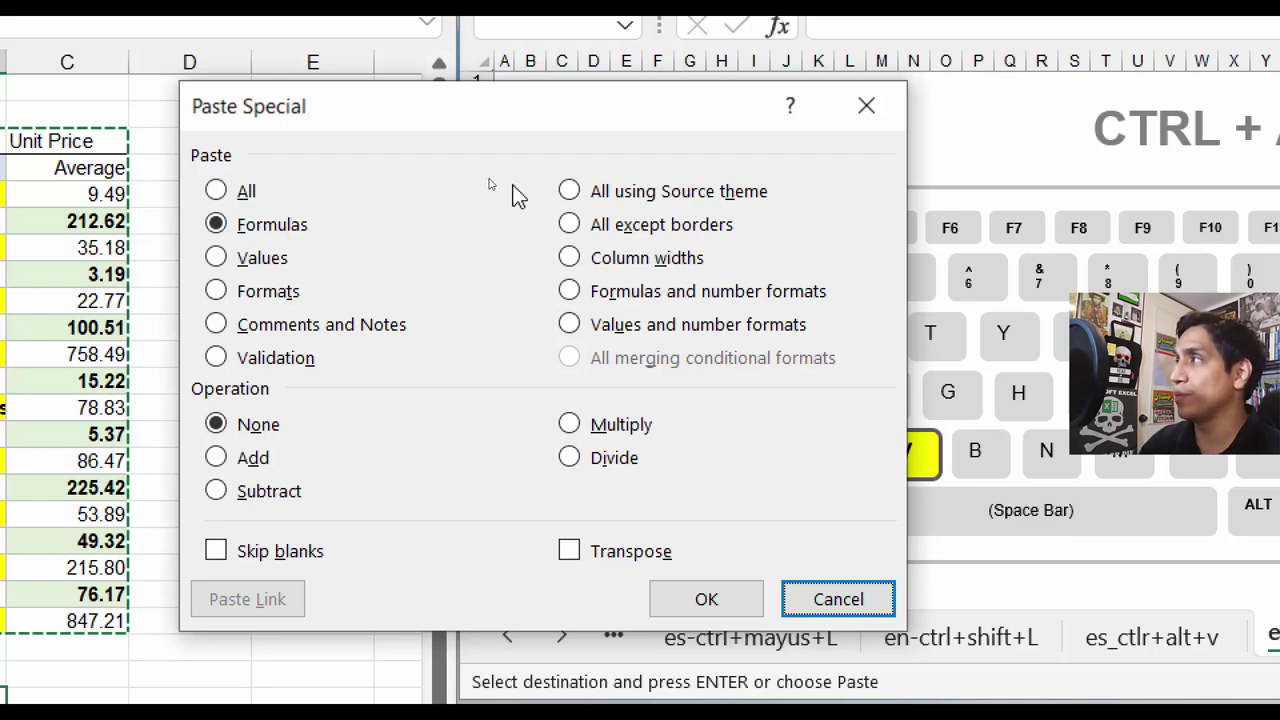
{"action": "key", "text": "c"}
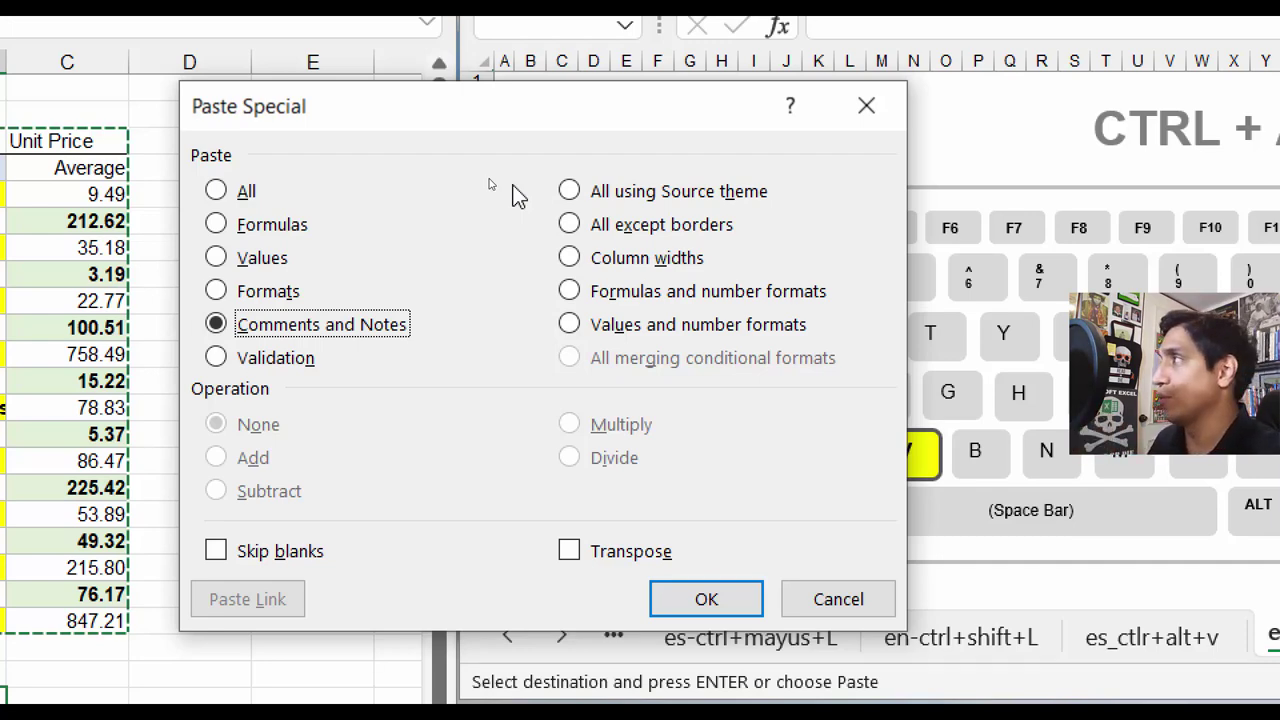
{"action": "key", "text": "Escape"}
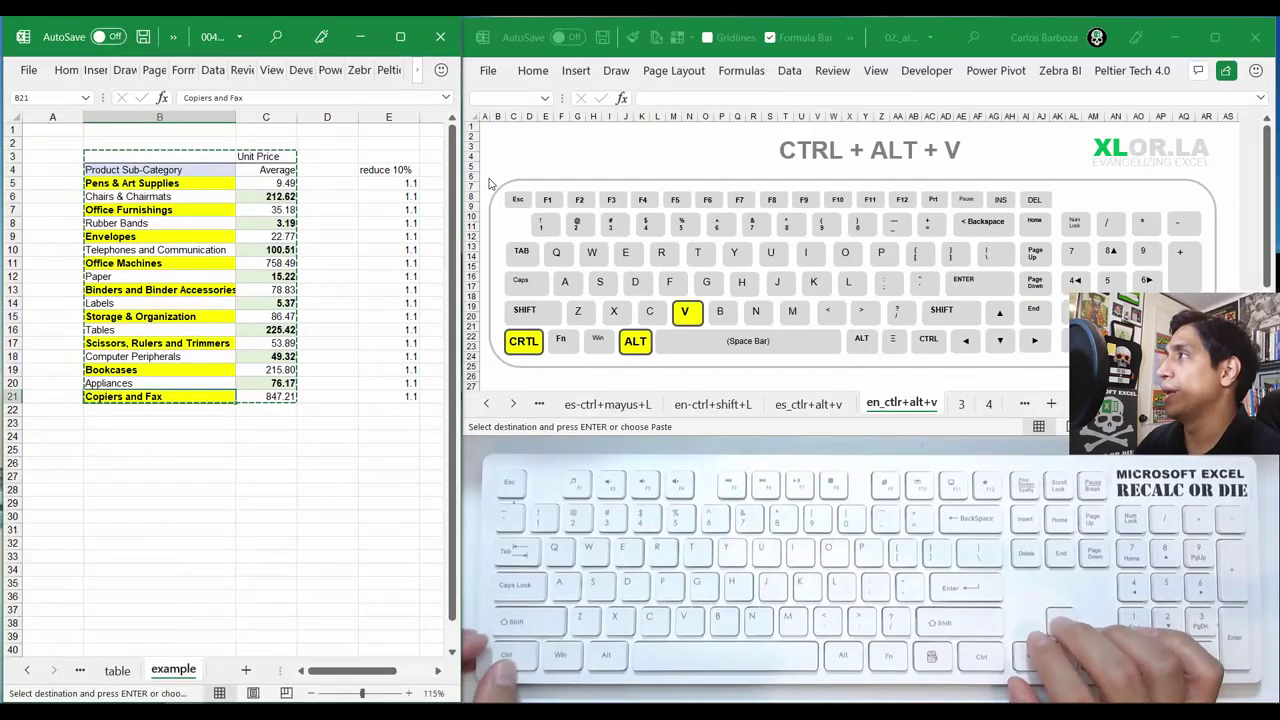
{"action": "key", "text": "Down"}
{"action": "key", "text": "Down"}
{"action": "key", "text": "Down"}
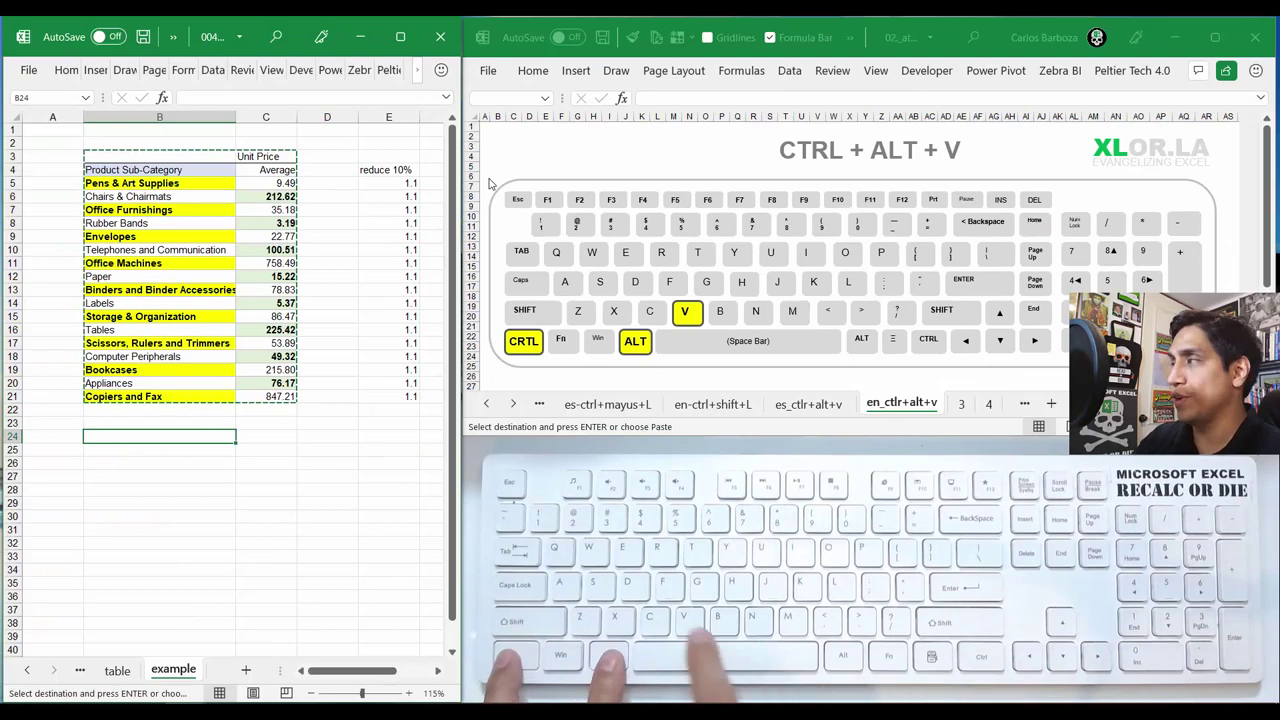
{"action": "key", "text": "ctrl+alt+v"}
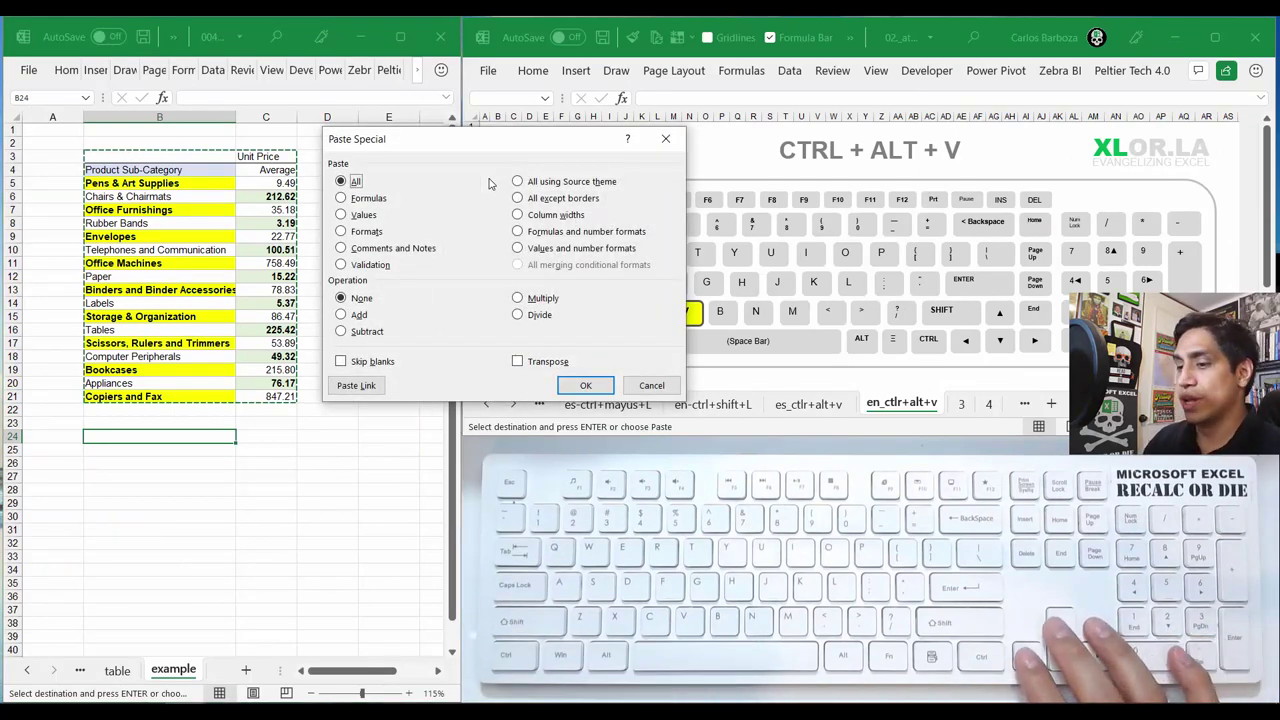
{"action": "key", "text": "v"}
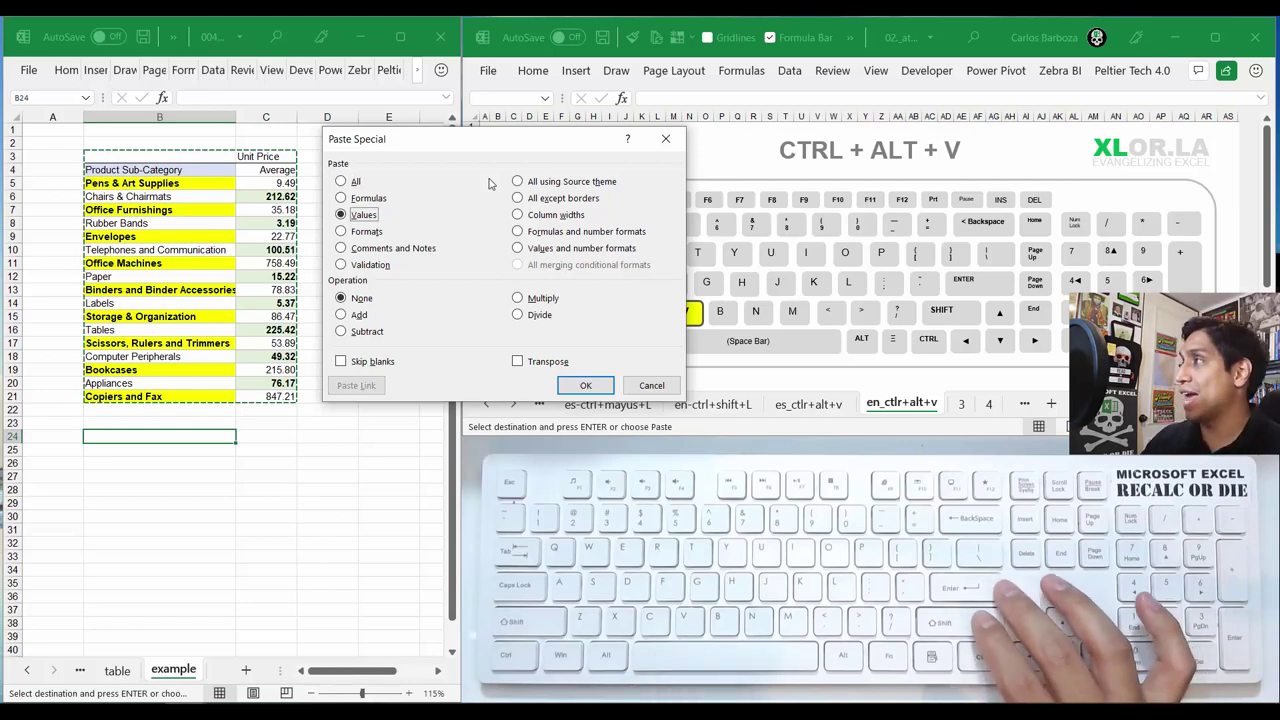
{"action": "key", "text": "Return"}
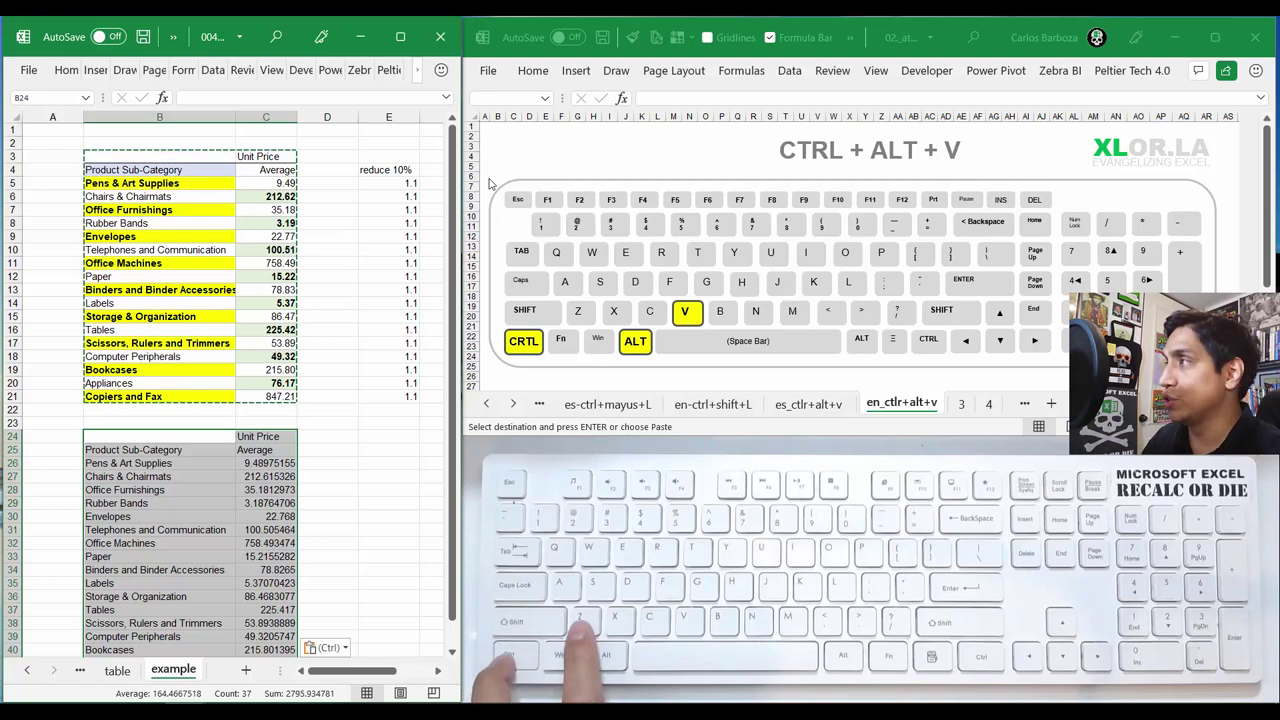
{"action": "key", "text": "ctrl+z"}
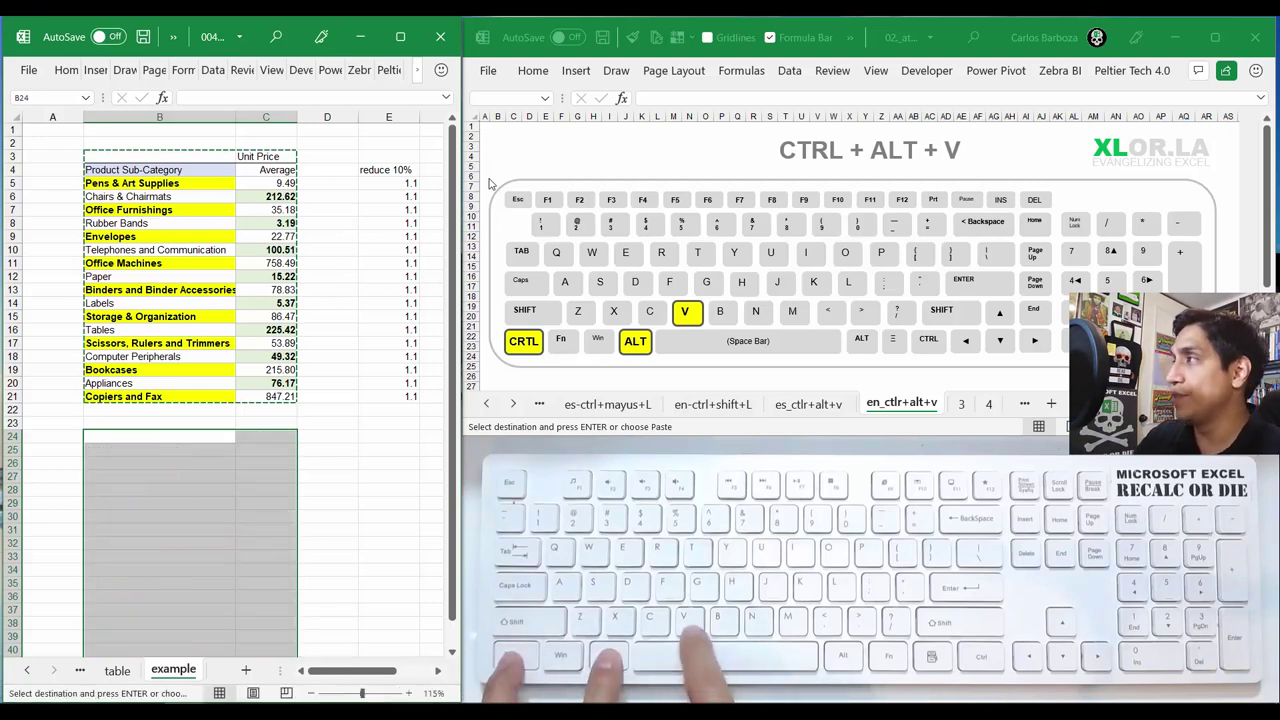
Paste only the formats of the copied table into B24:C40
{"action": "key", "text": "ctrl+alt+v"}
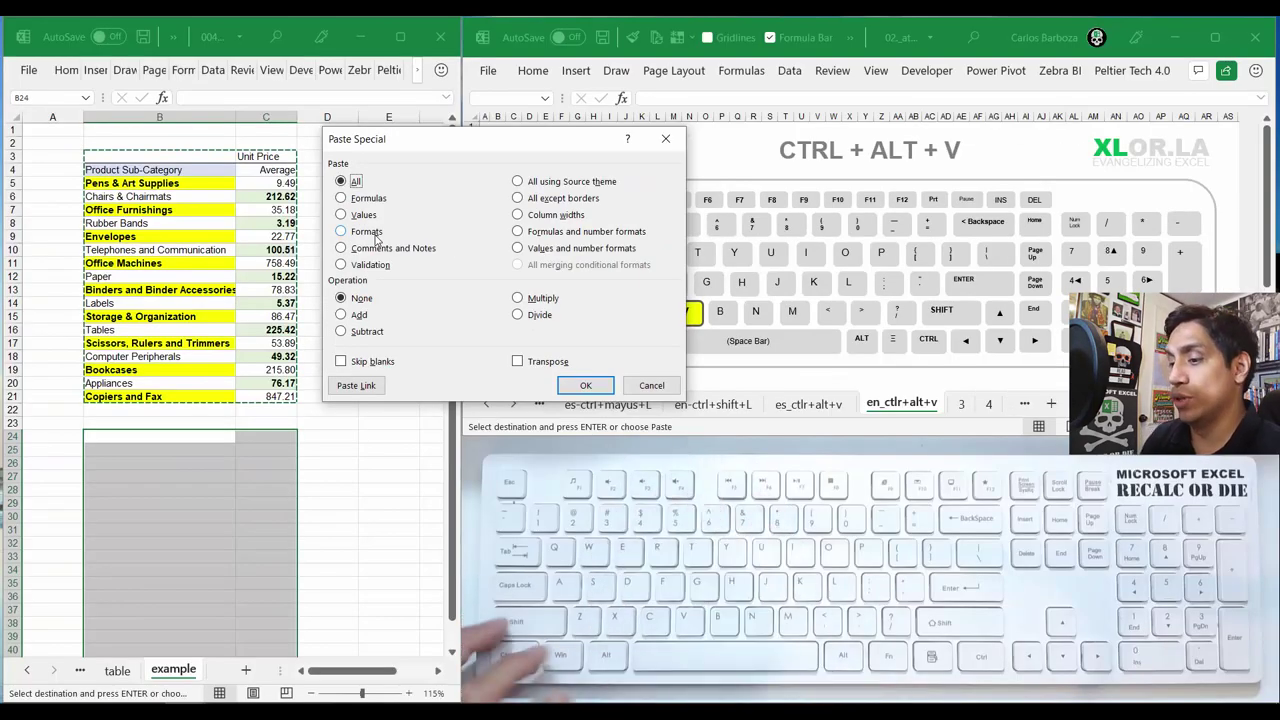
{"action": "left_click", "coordinate": [262, 293]}
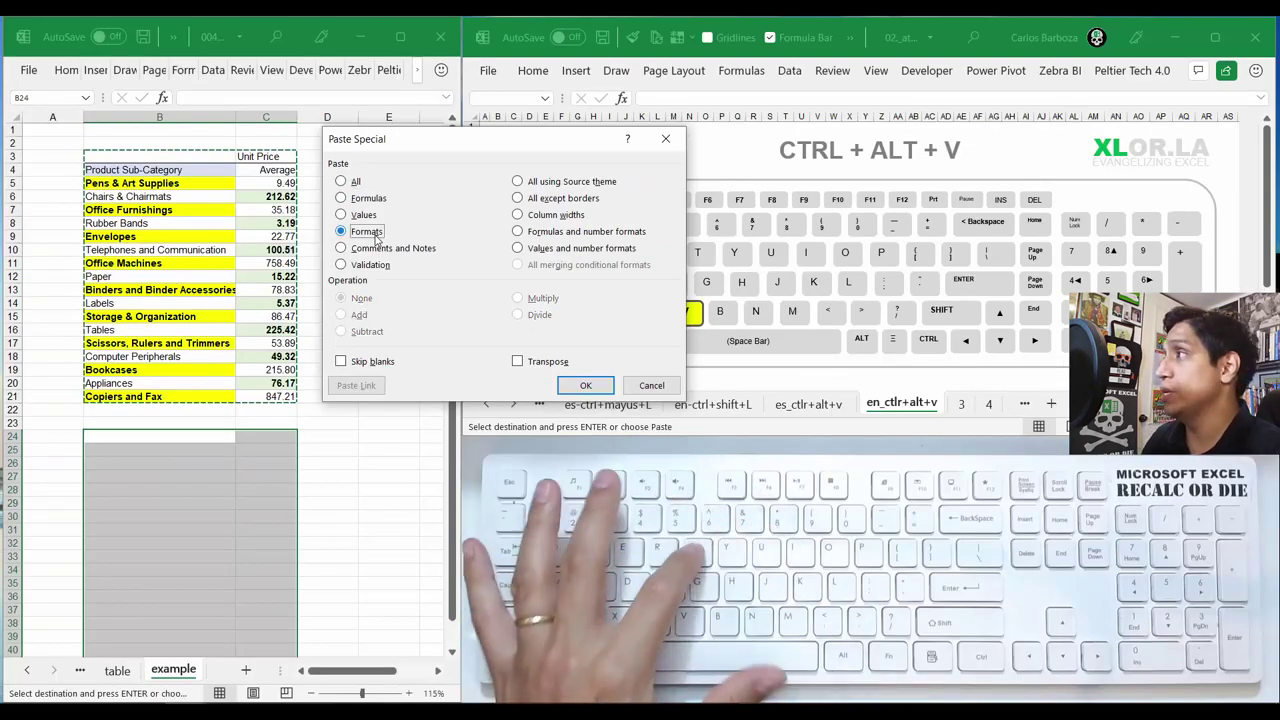
{"action": "key", "text": "Return"}
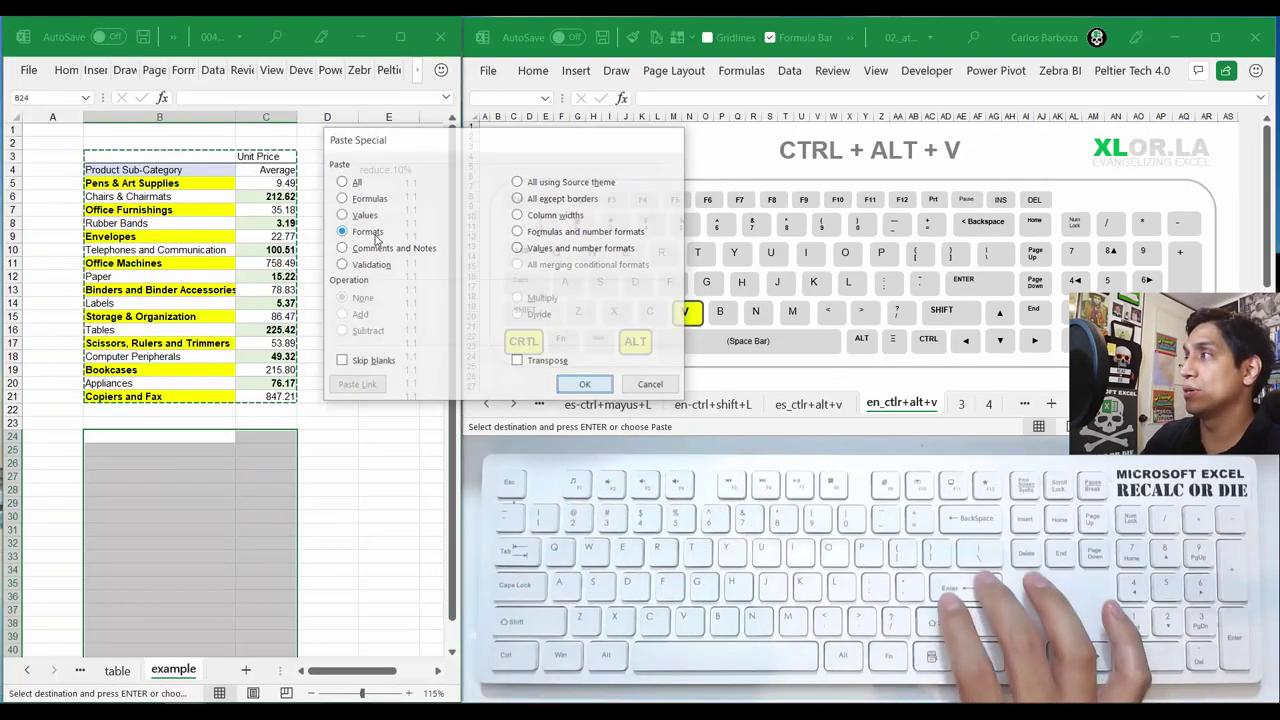
Inspect the formatted cells, undo the formats paste, and reopen Paste Special
{"action": "key", "text": "Right"}
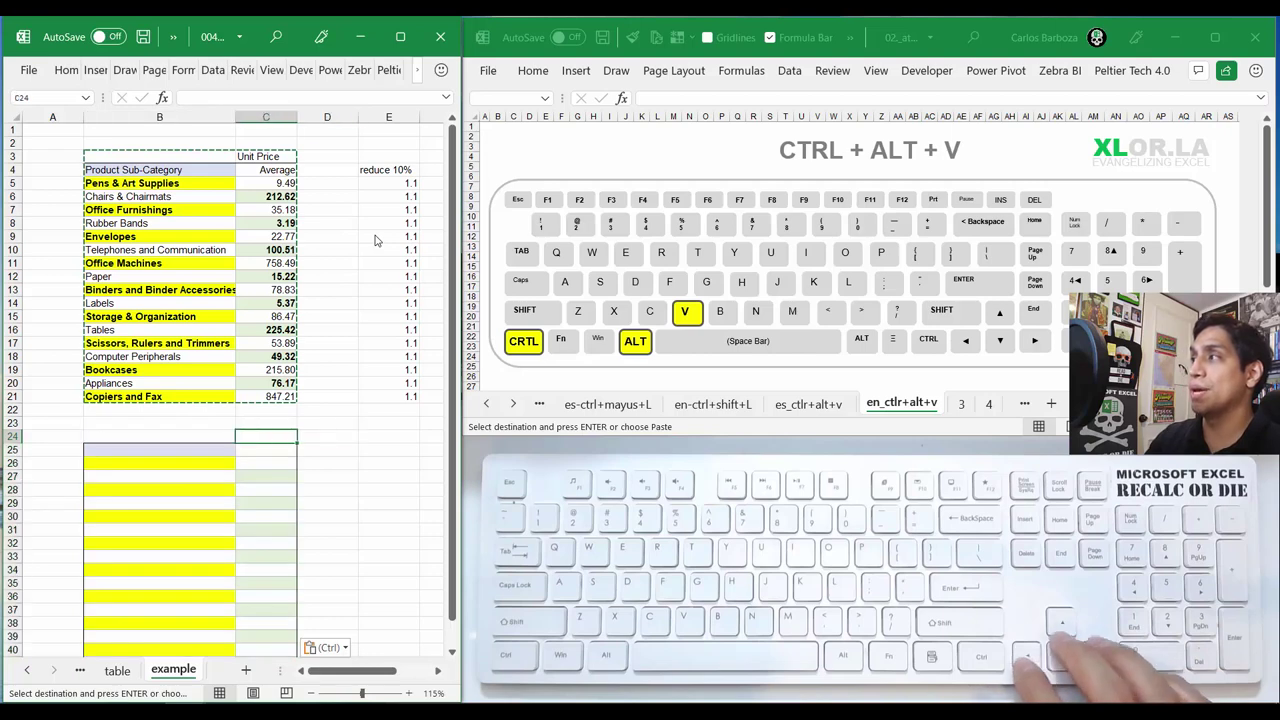
{"action": "key", "text": "Left"}
{"action": "key", "text": "Right"}
{"action": "key", "text": "Down"}
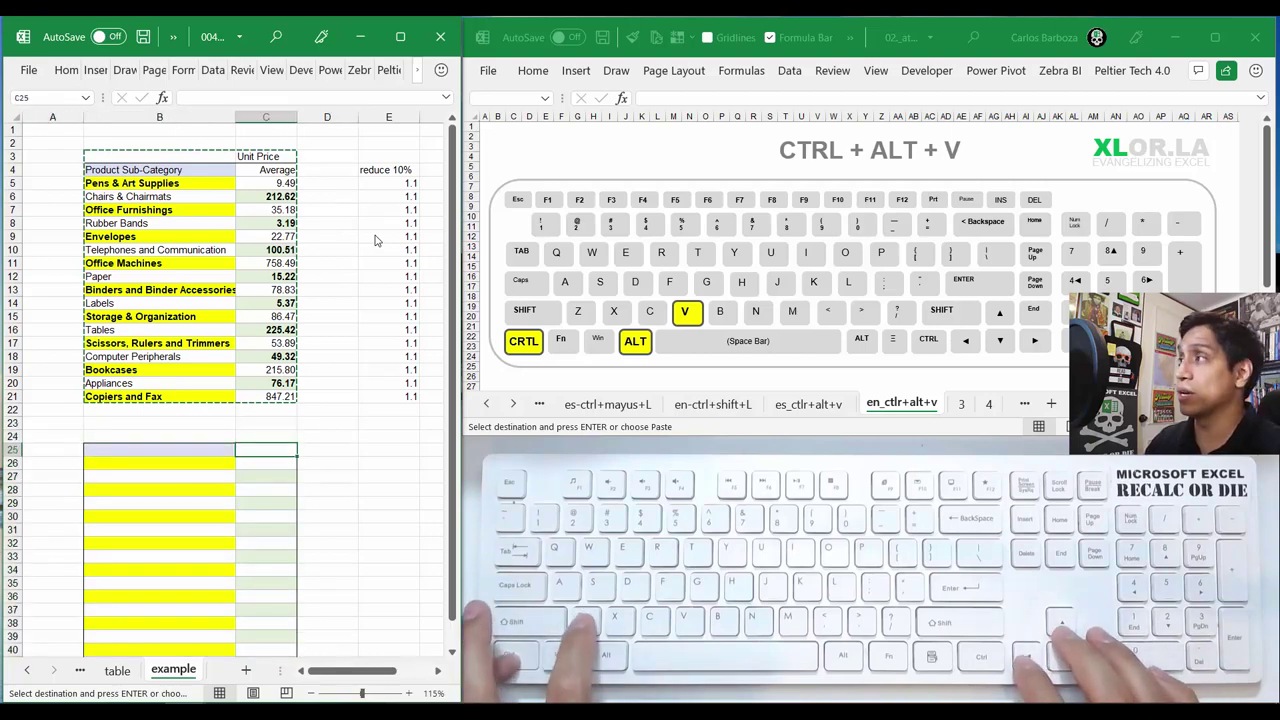
{"action": "key", "text": "ctrl+z"}
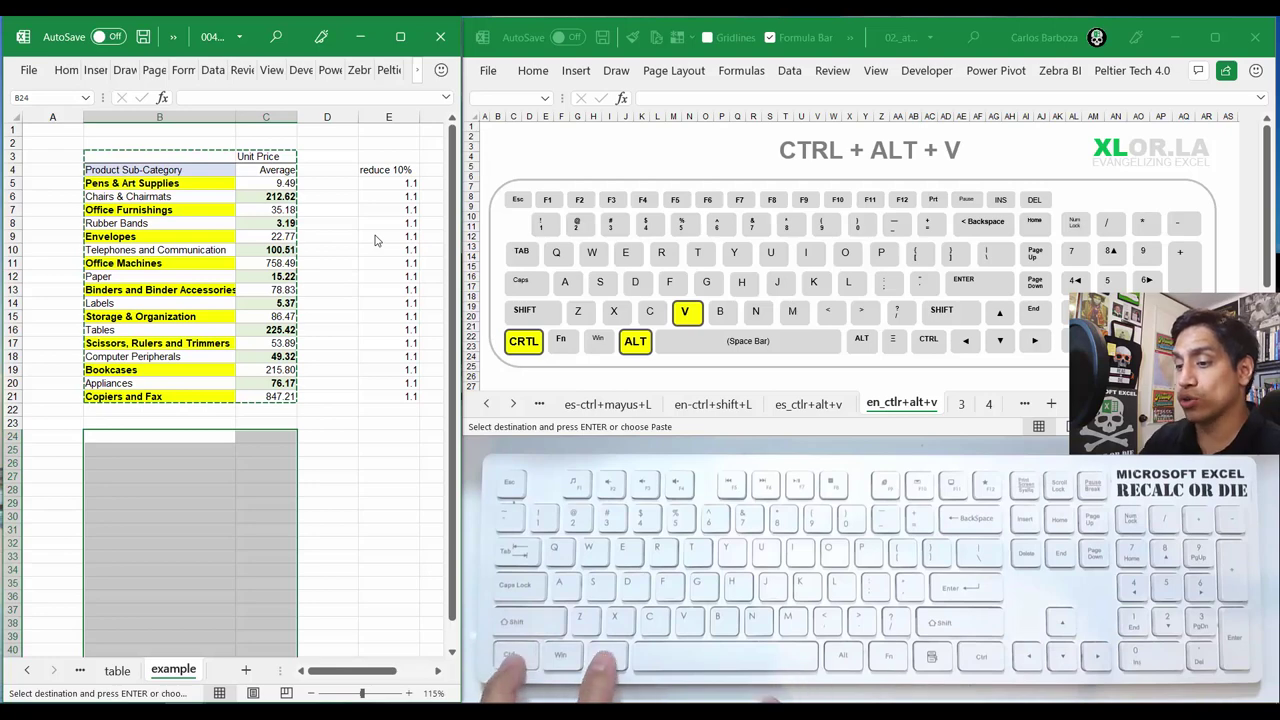
{"action": "key", "text": "ctrl+alt+v"}
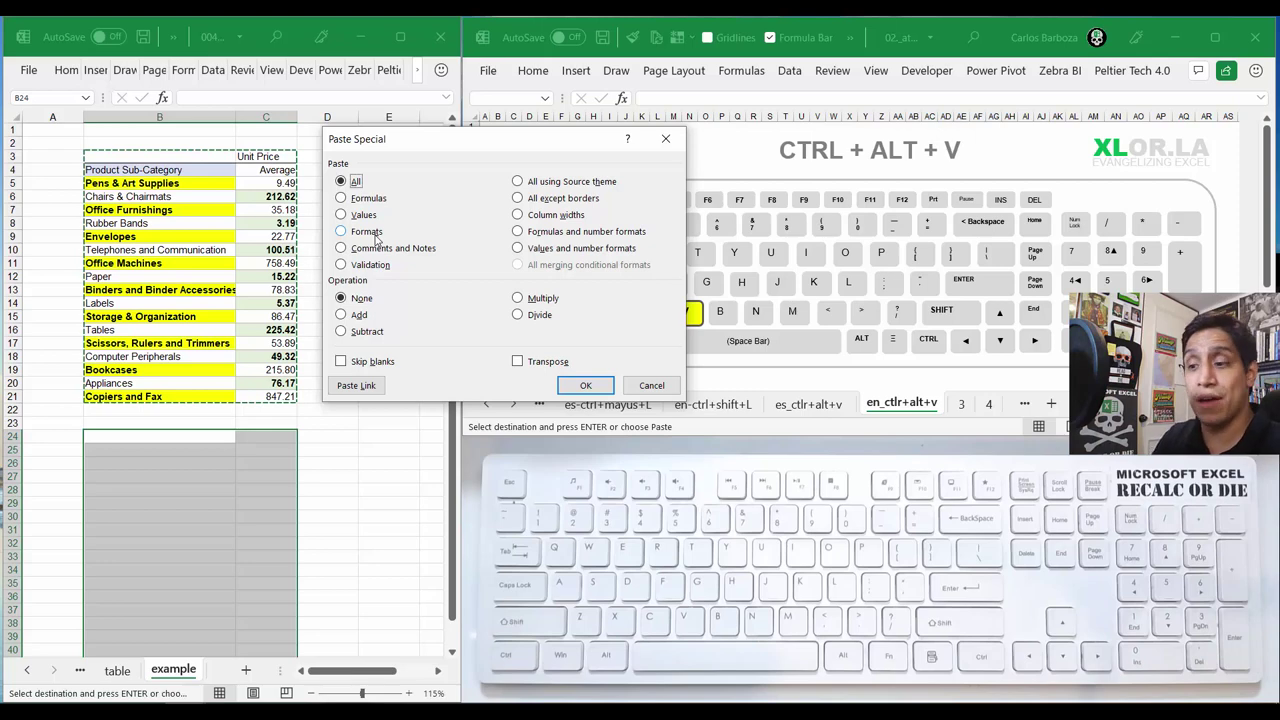
Paste only the formulas of the copied table into B24
{"action": "key", "text": "f"}
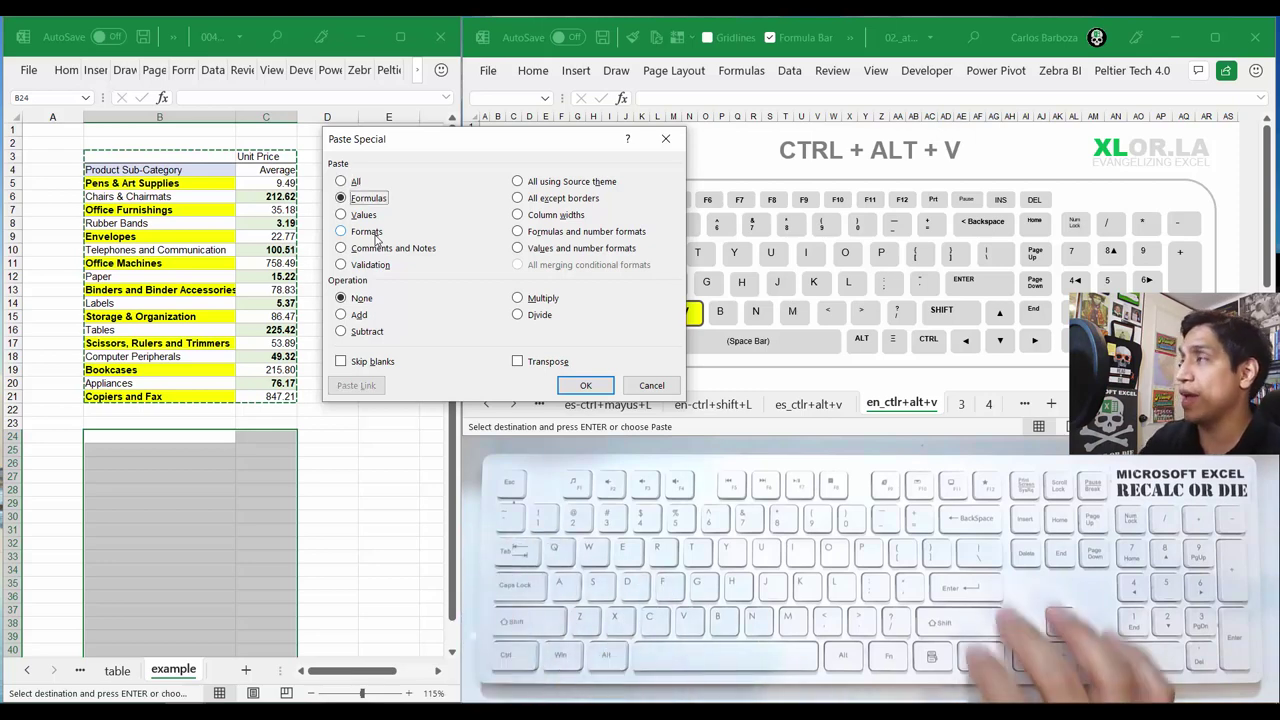
{"action": "key", "text": "Return"}
{"action": "key", "text": "Down"}
{"action": "key", "text": "Down"}
{"action": "key", "text": "Down"}
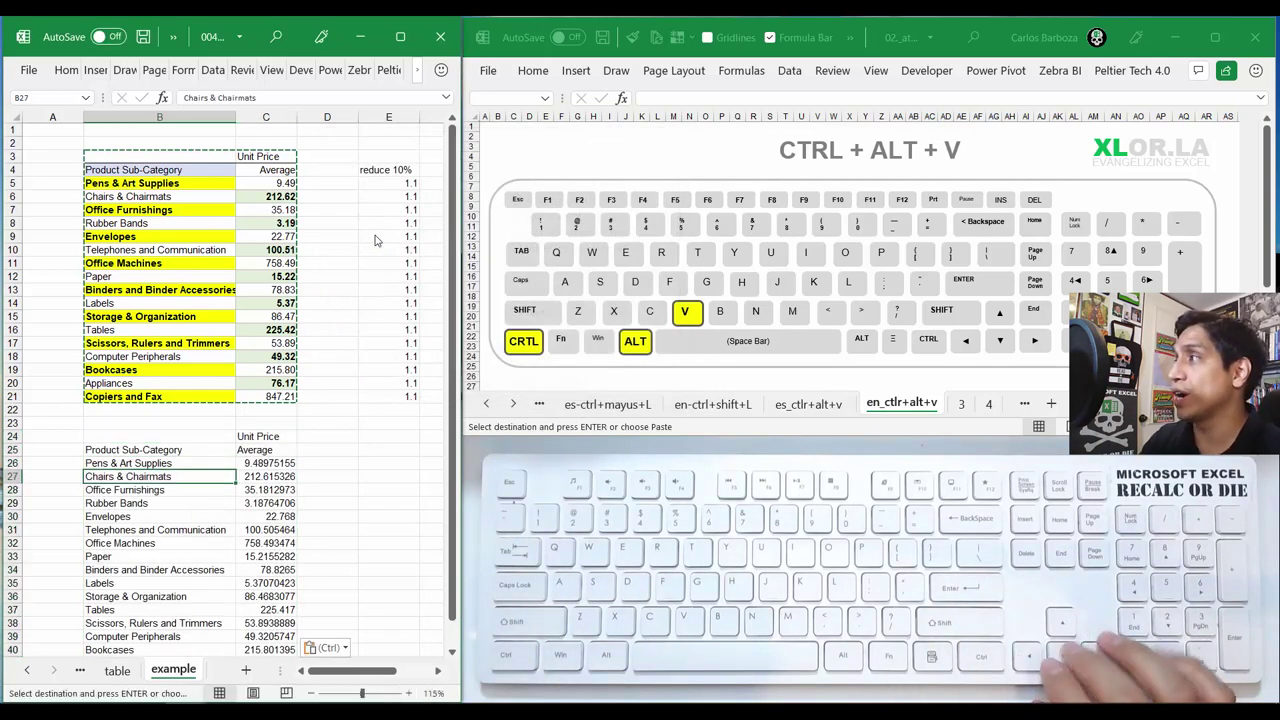
{"action": "key", "text": "Up"}
Inspect the pasted AVERAGEIF formula in C26, then undo the formulas paste
{"action": "key", "text": "Right"}
{"action": "key", "text": "Escape"}
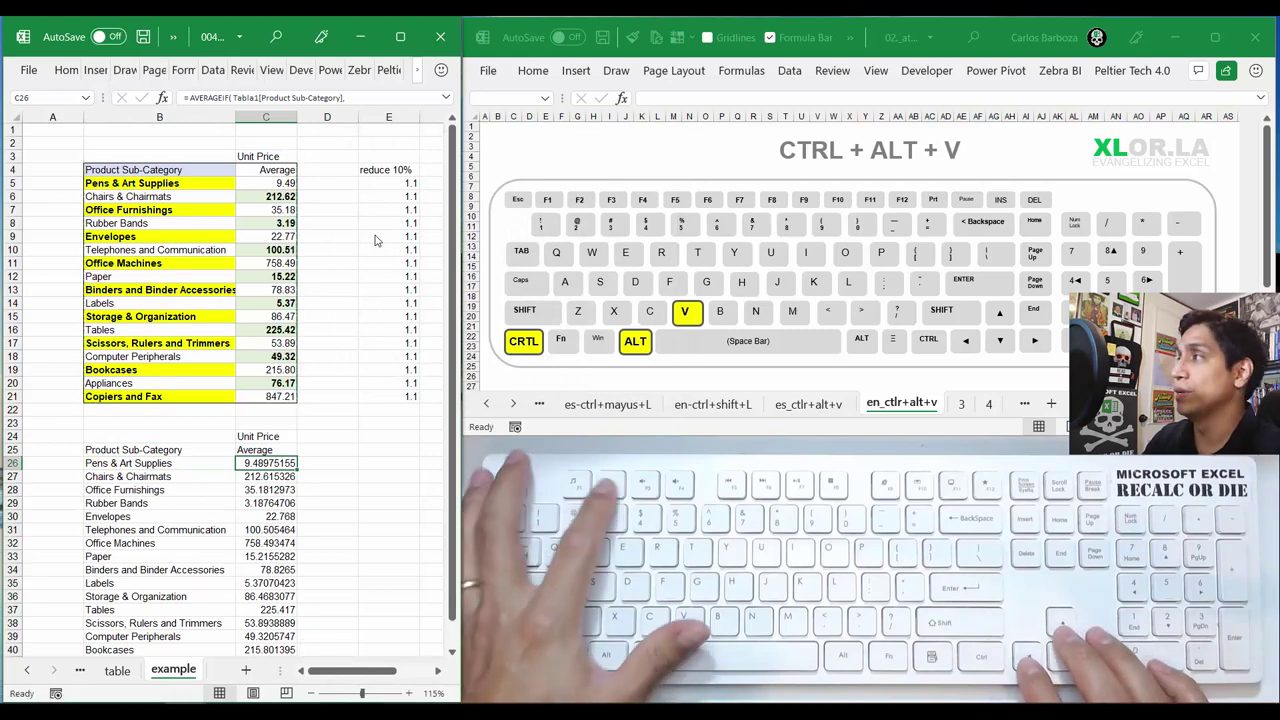
{"action": "key", "text": "F2"}
{"action": "key", "text": "Up"}
{"action": "key", "text": "Up"}
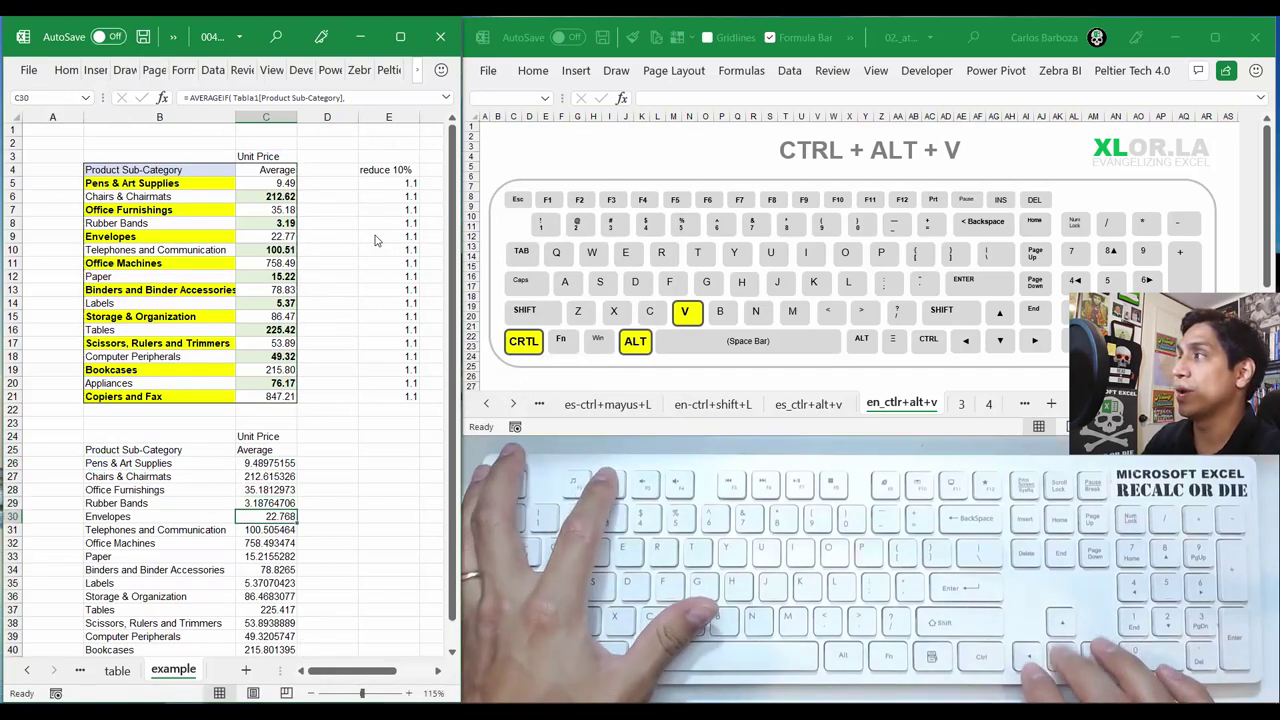
{"action": "key", "text": "F2"}
{"action": "key", "text": "Escape"}
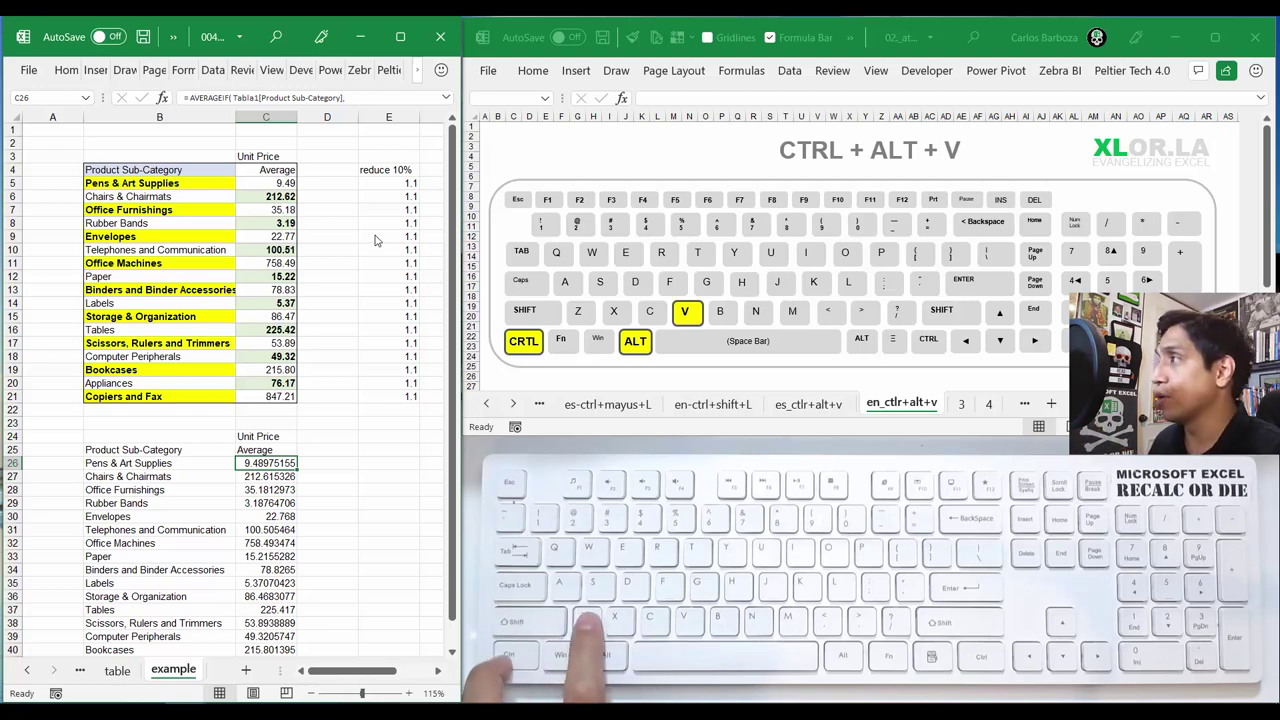
{"action": "key", "text": "ctrl+z"}
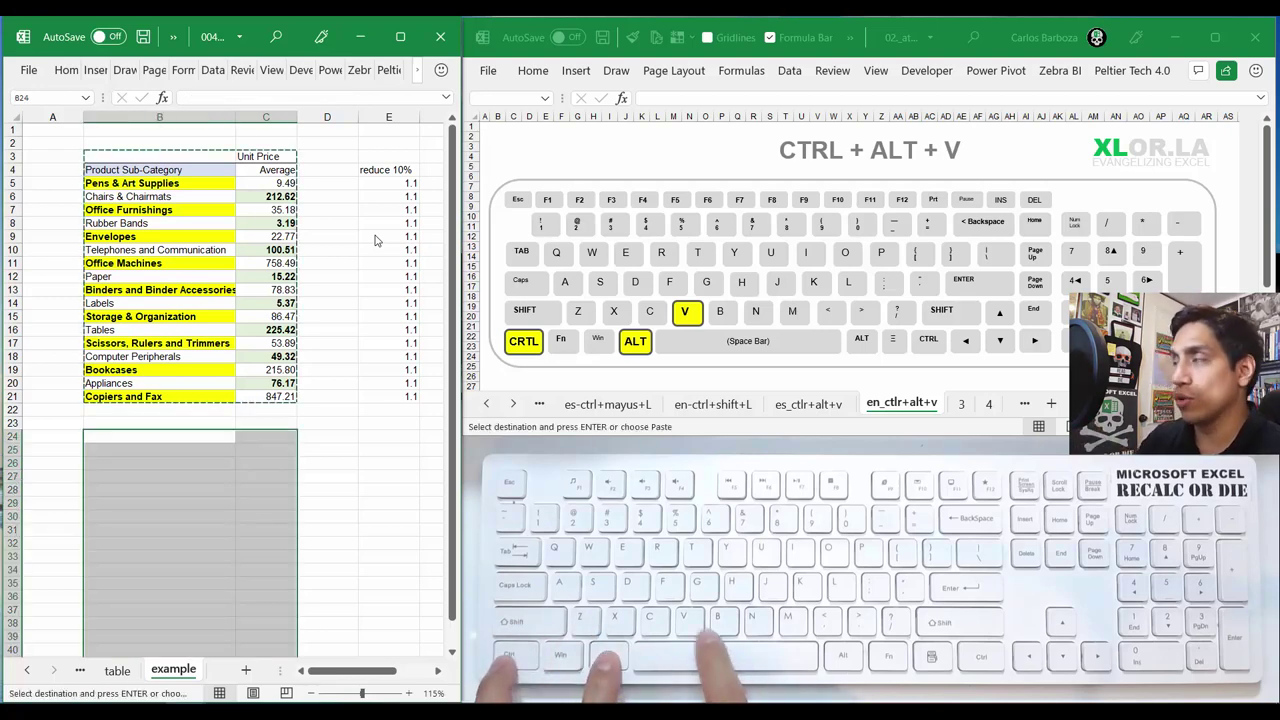
Paste the copied price table at B24 using the All except borders option
{"action": "key", "text": "ctrl+alt+v"}
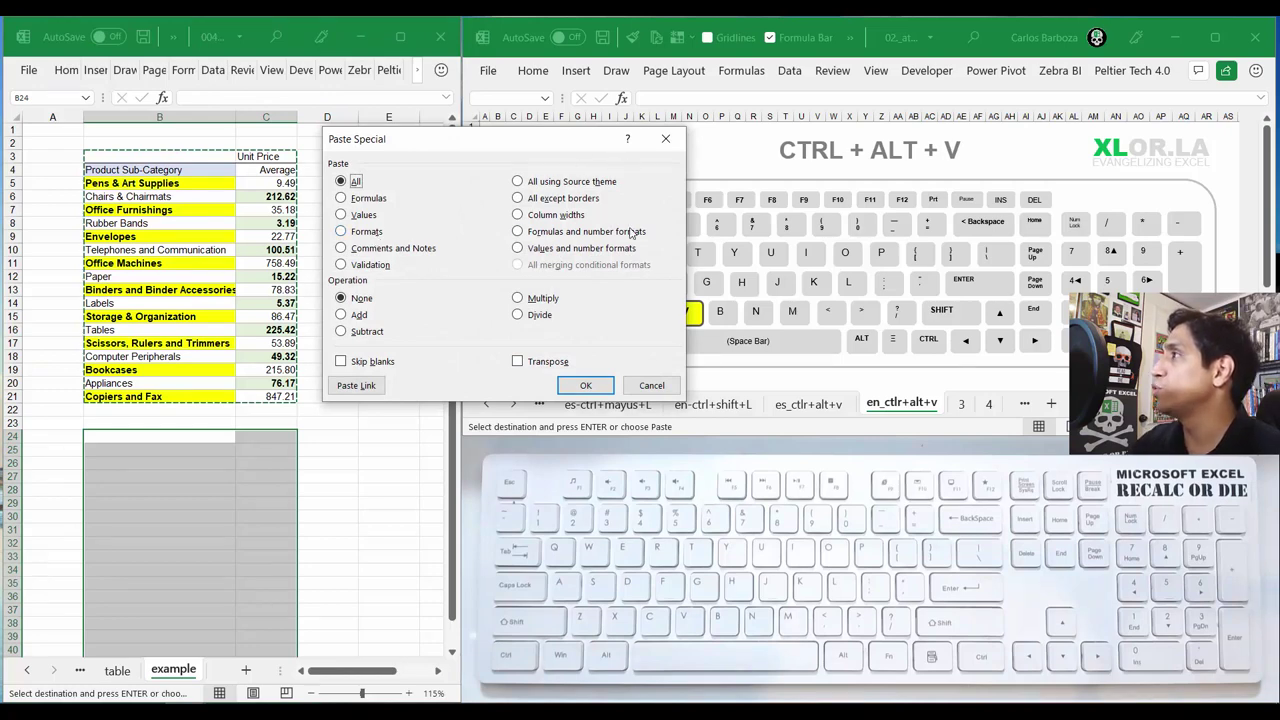
{"action": "key", "text": "Down"}
{"action": "key", "text": "Down"}
{"action": "key", "text": "Down"}
{"action": "key", "text": "Down"}
{"action": "key", "text": "Down"}
{"action": "key", "text": "Down"}
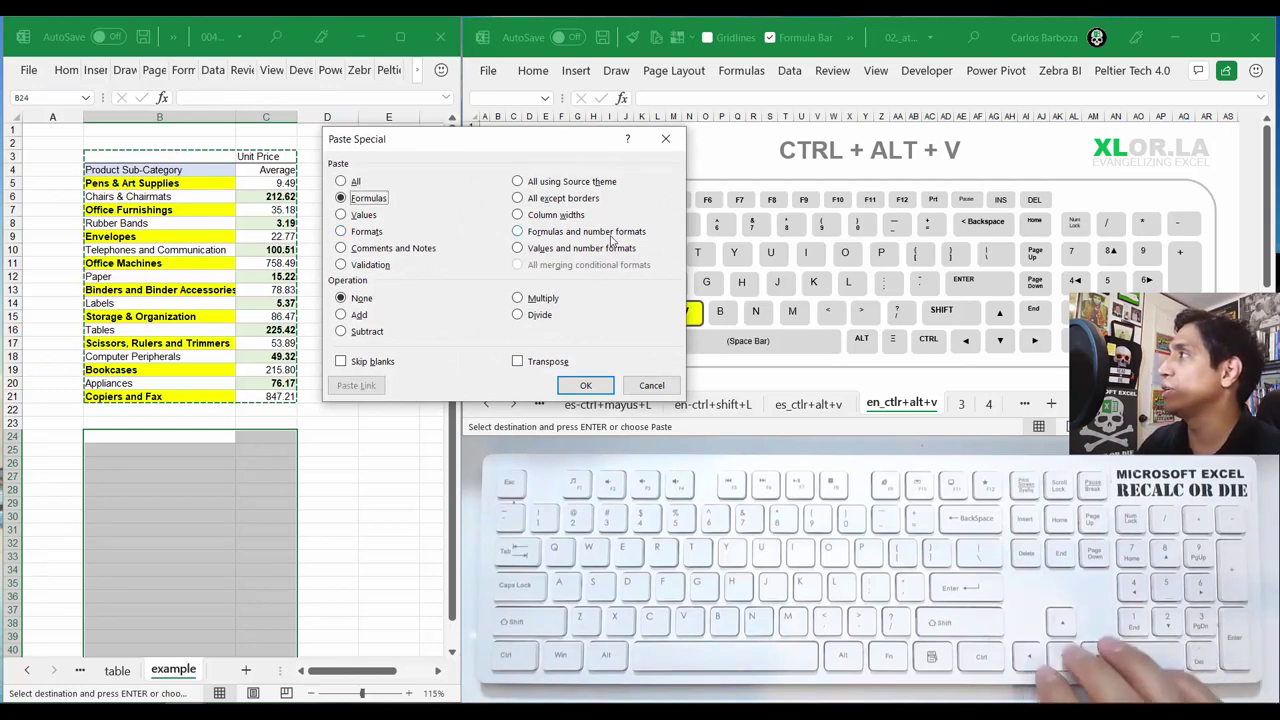
{"action": "key", "text": "Down"}
{"action": "key", "text": "Up"}
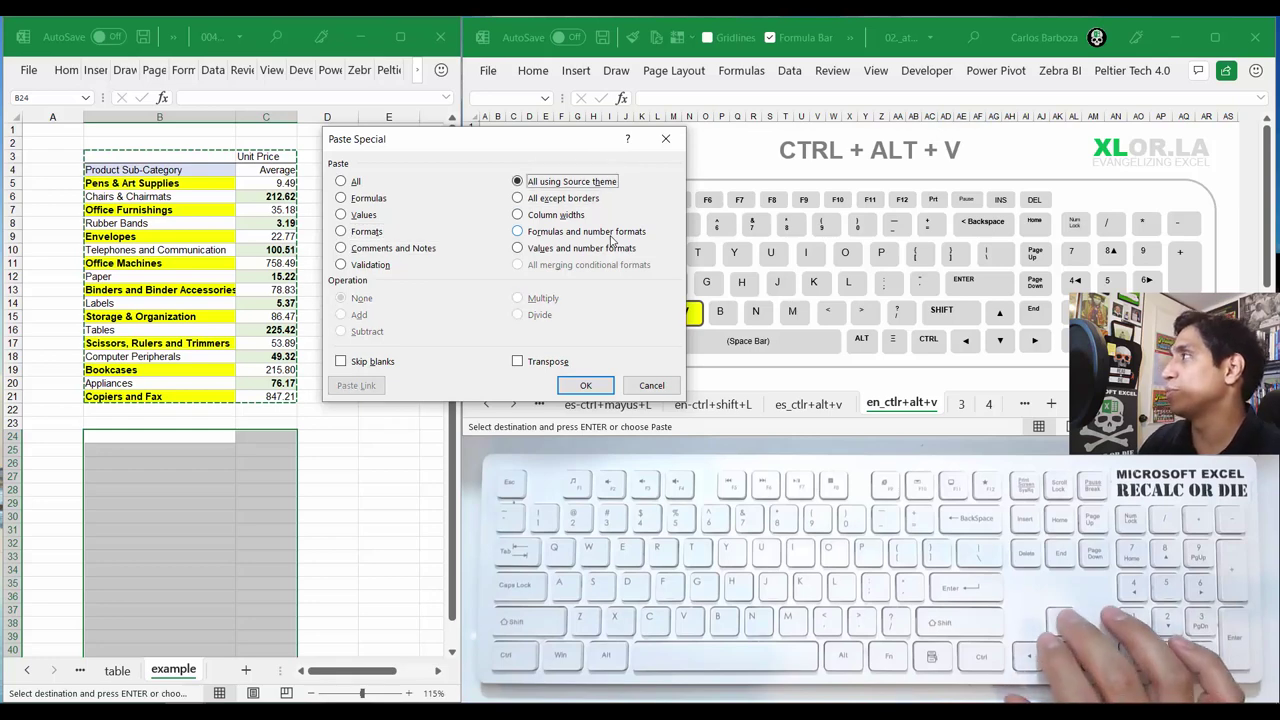
{"action": "key", "text": "Up"}
{"action": "key", "text": "Up"}
{"action": "key", "text": "Down"}
{"action": "key", "text": "Down"}
{"action": "key", "text": "Down"}
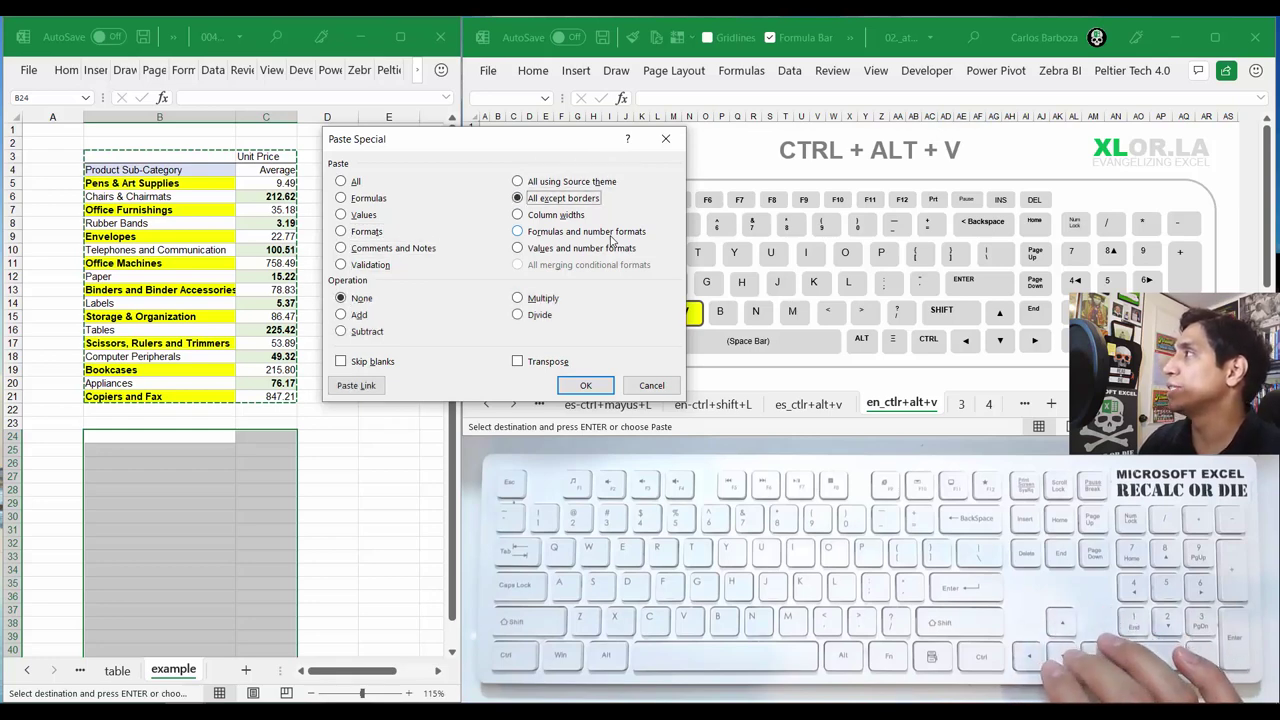
{"action": "key", "text": "Down"}
{"action": "key", "text": "Up"}
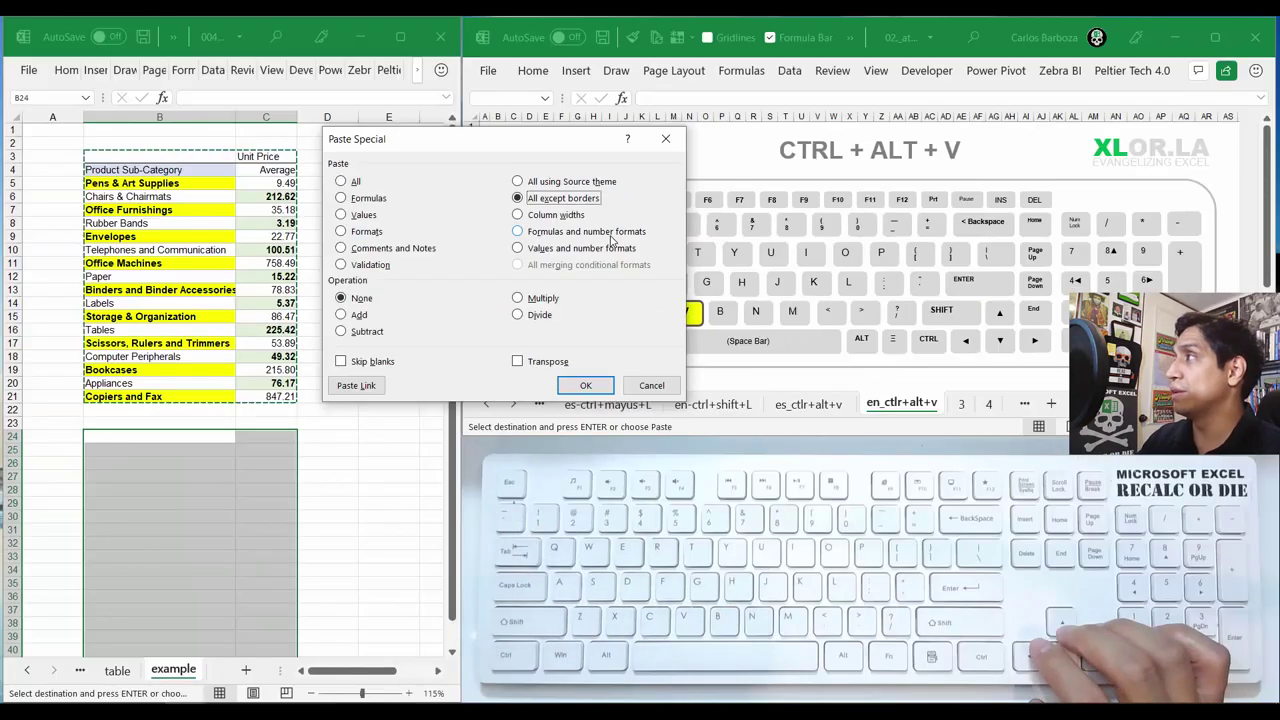
{"action": "key", "text": "Return"}
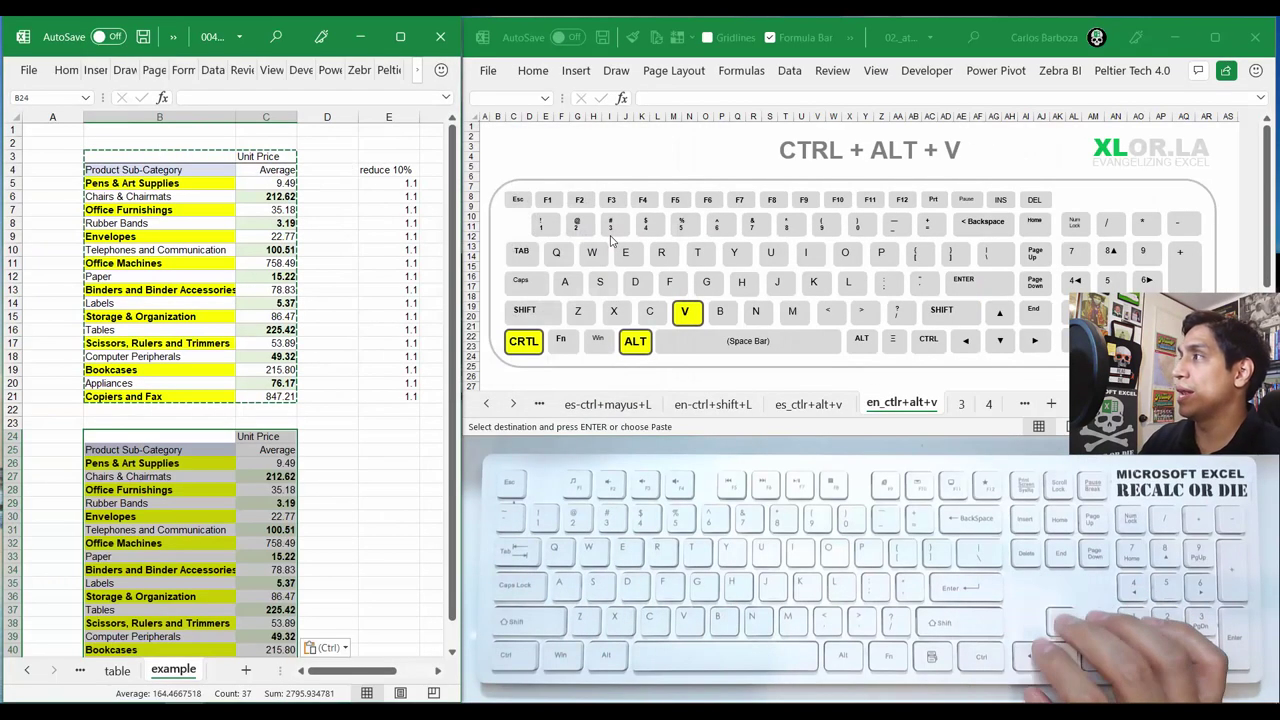
{"action": "key", "text": "Down"}
{"action": "key", "text": "Down"}
{"action": "key", "text": "Down"}
{"action": "key", "text": "Down"}
{"action": "key", "text": "Down"}
{"action": "key", "text": "Down"}
{"action": "key", "text": "Down"}
{"action": "key", "text": "Escape"}
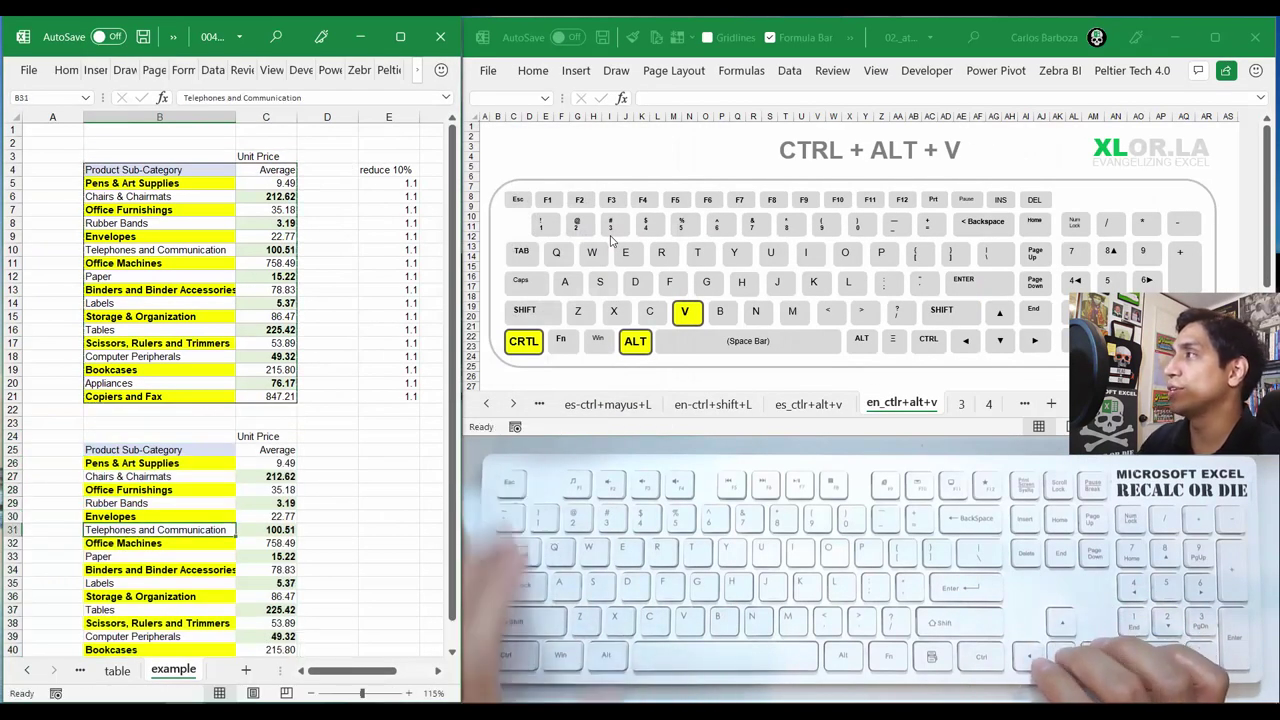
{"action": "key", "text": "Right"}
{"action": "key", "text": "Right"}
{"action": "key", "text": "Down"}
{"action": "key", "text": "Down"}
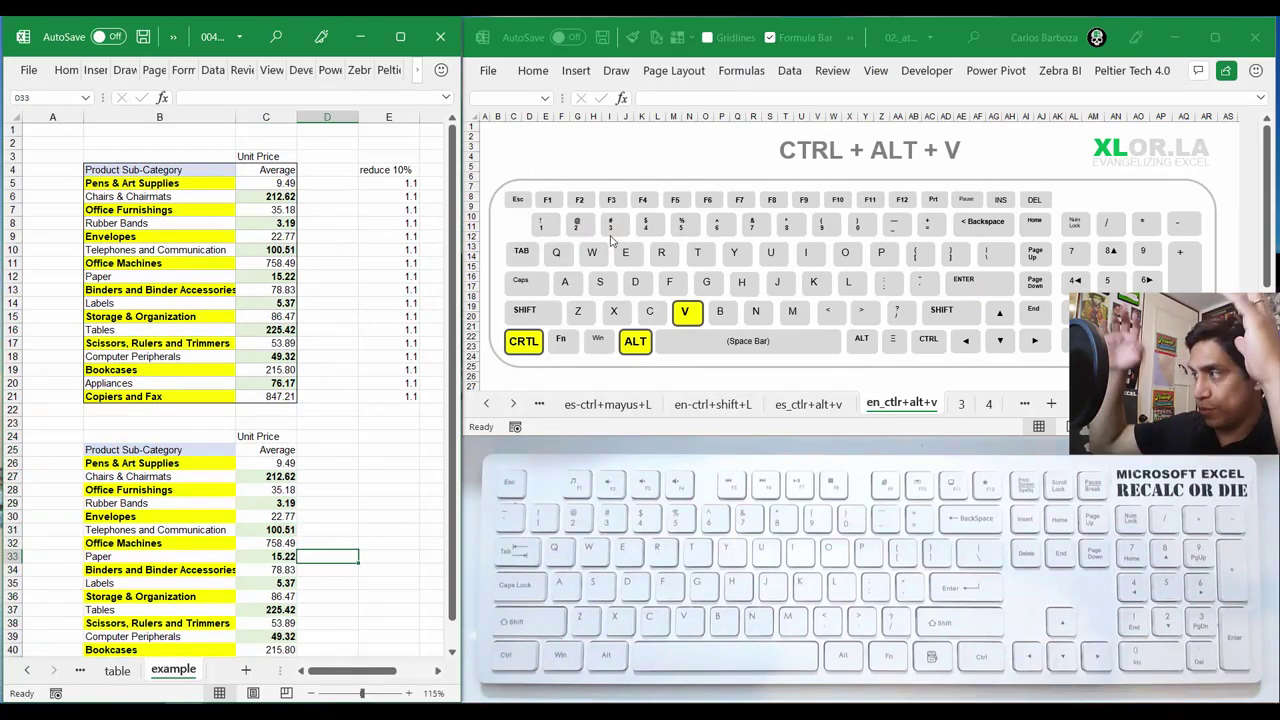
{"action": "left_click_drag", "start_coordinate": [146, 165], "coordinate": [266, 396]}
{"action": "left_click_drag", "start_coordinate": [147, 452], "coordinate": [285, 566]}
{"action": "left_click", "coordinate": [383, 370]}
{"action": "left_click_drag", "start_coordinate": [266, 184], "coordinate": [265, 330]}
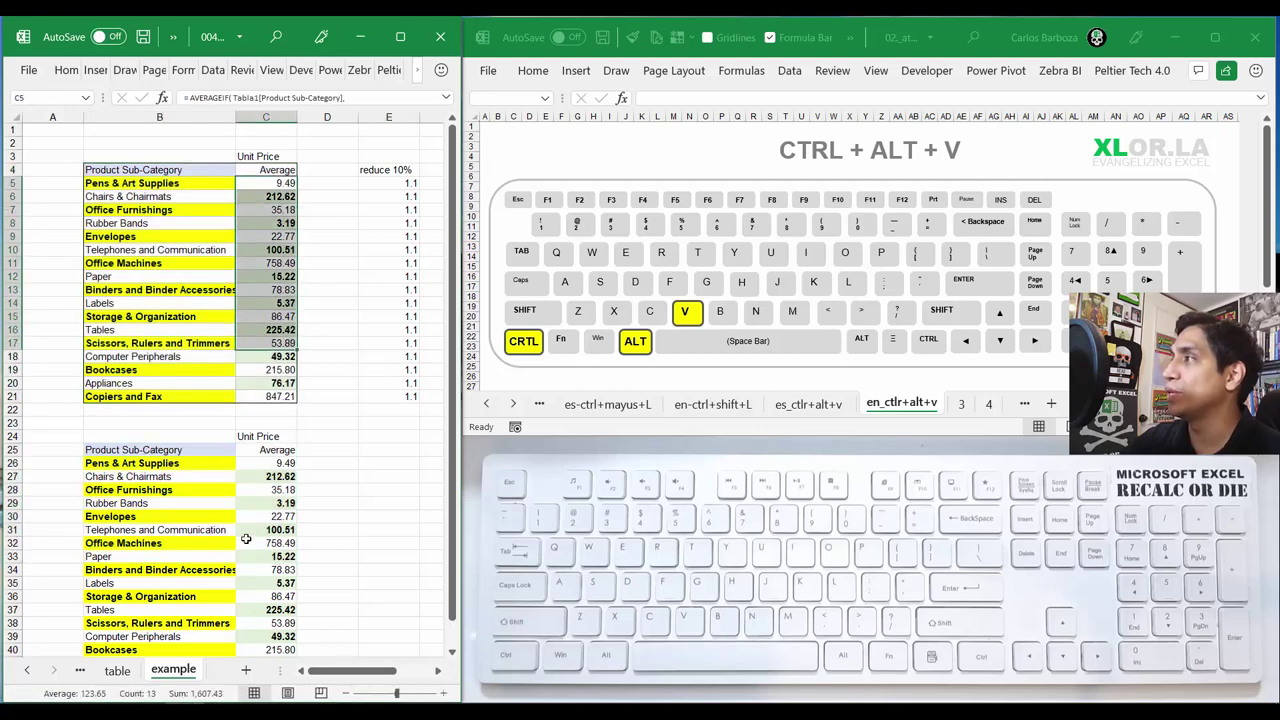
{"action": "left_click_drag", "start_coordinate": [205, 480], "coordinate": [300, 570]}
{"action": "left_click", "coordinate": [383, 437]}
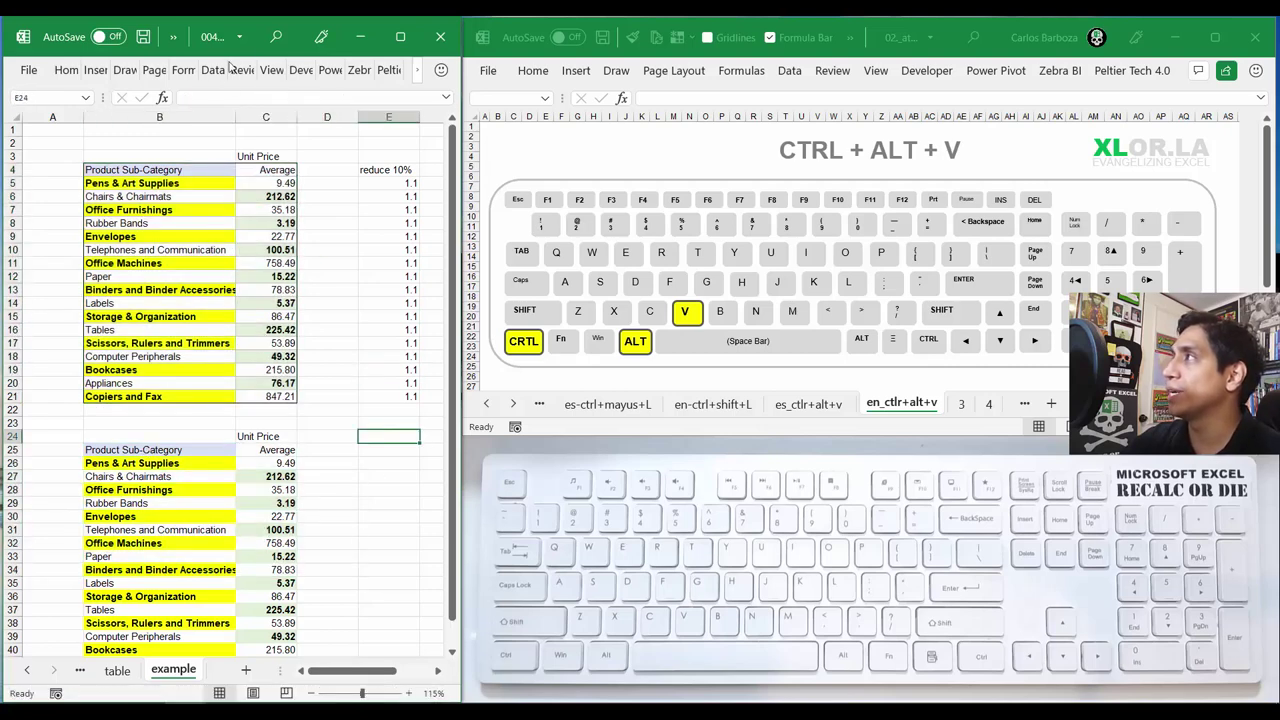
{"action": "left_click", "coordinate": [400, 37]}
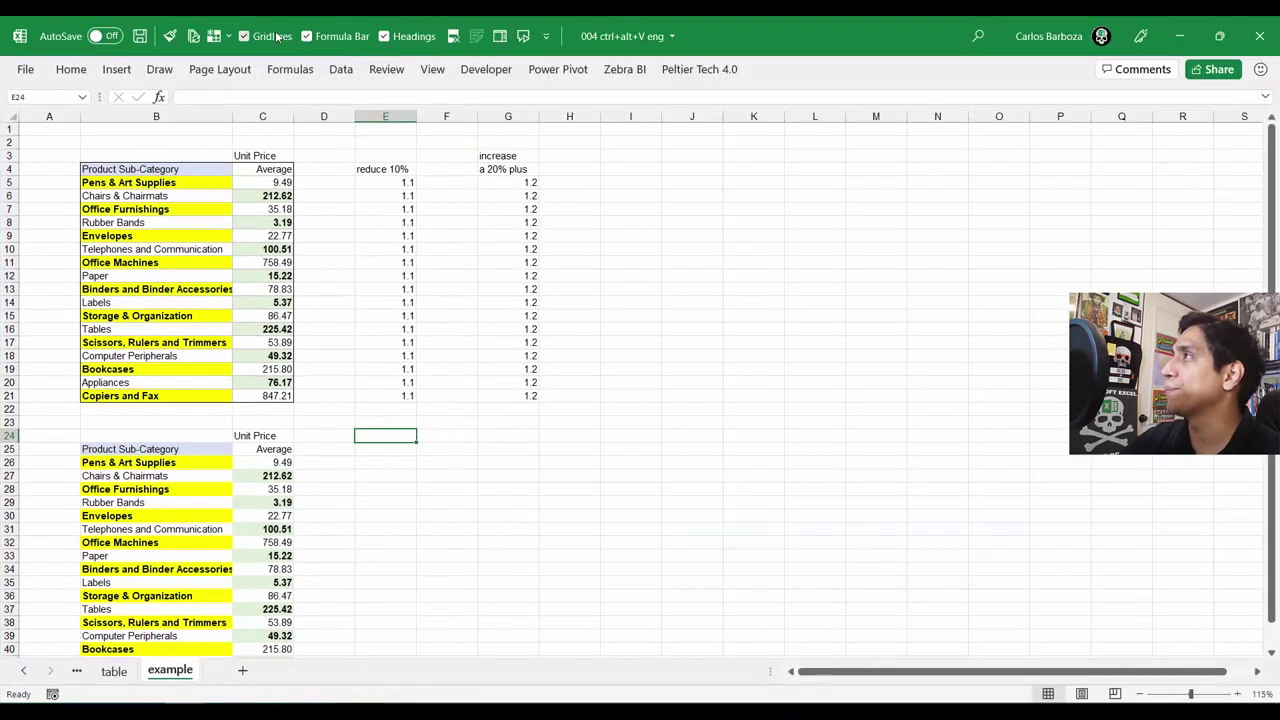
{"action": "left_click", "coordinate": [1216, 36]}
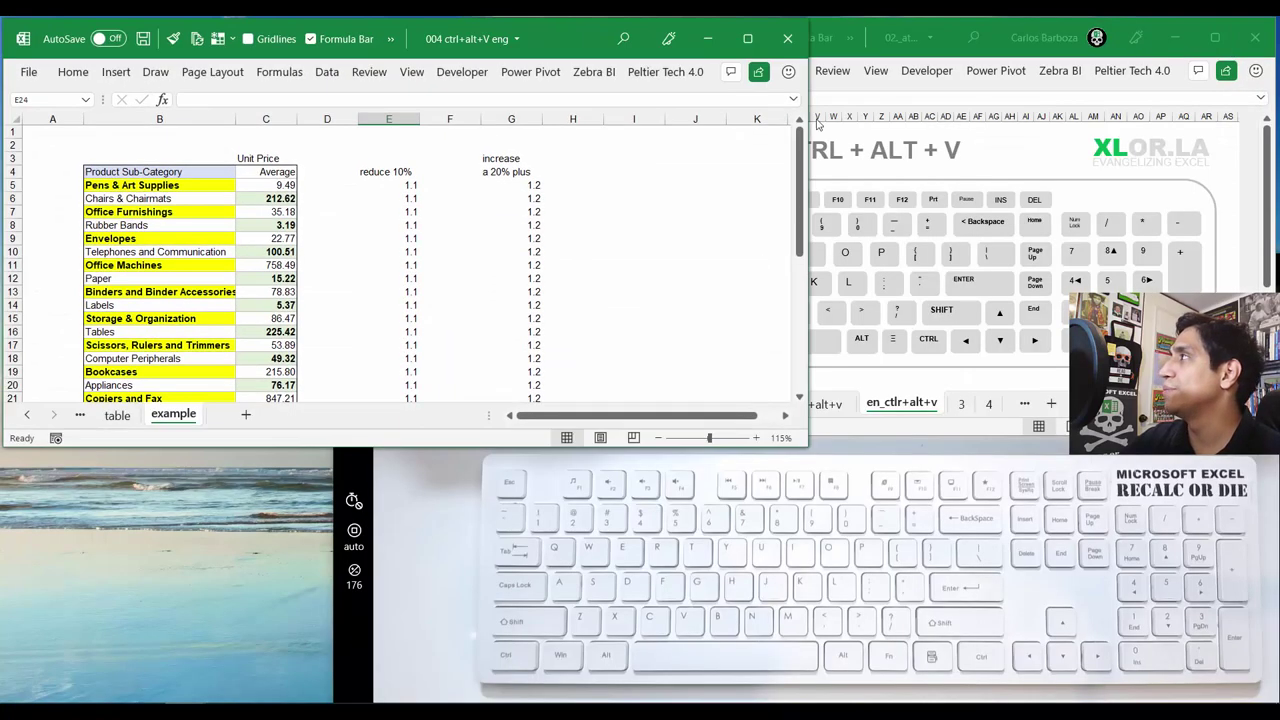
{"action": "left_click_drag", "start_coordinate": [806, 444], "coordinate": [453, 692]}
{"action": "left_click", "coordinate": [345, 463]}
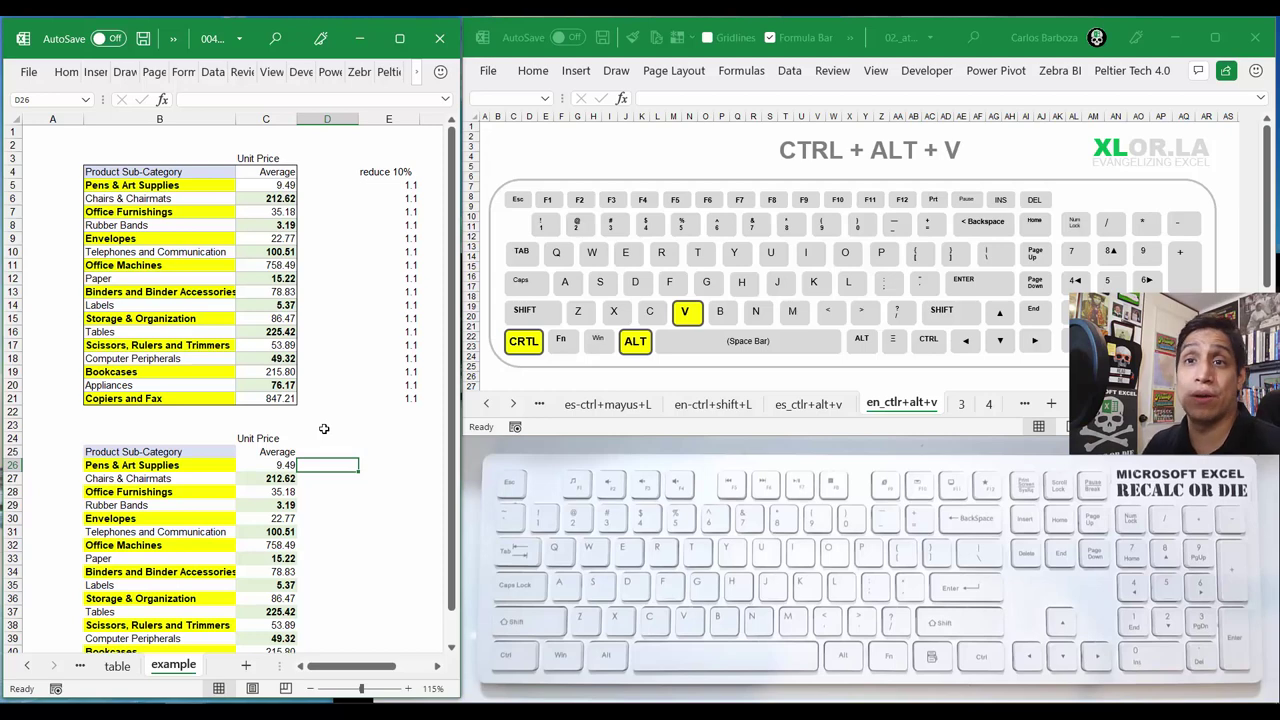
{"action": "key", "text": "Up"}
{"action": "key", "text": "Up"}
{"action": "key", "text": "Up"}
{"action": "key", "text": "Up"}
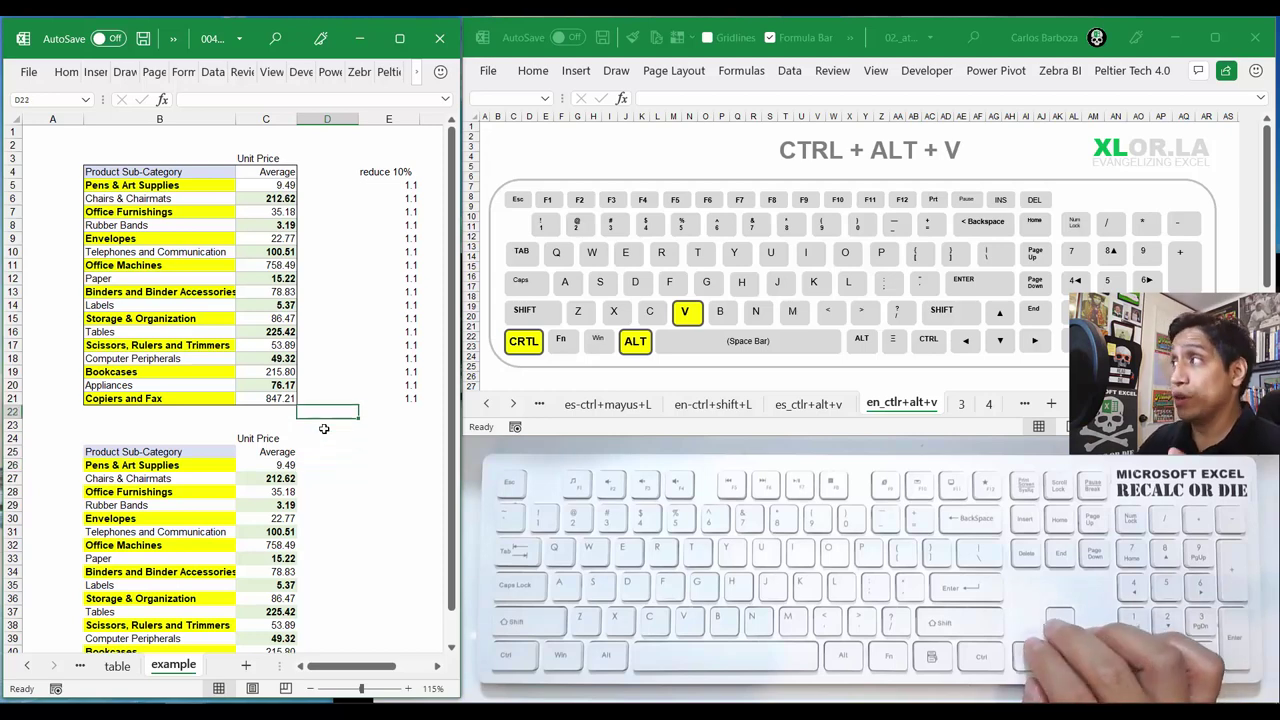
{"action": "key", "text": "Right"}
{"action": "key", "text": "Right"}
{"action": "key", "text": "Right"}
{"action": "key", "text": "Left"}
{"action": "key", "text": "Left"}
{"action": "key", "text": "Up"}
{"action": "key", "text": "Up"}
{"action": "key", "text": "Left"}
{"action": "key", "text": "Up"}
{"action": "key", "text": "Up"}
{"action": "key", "text": "Up"}
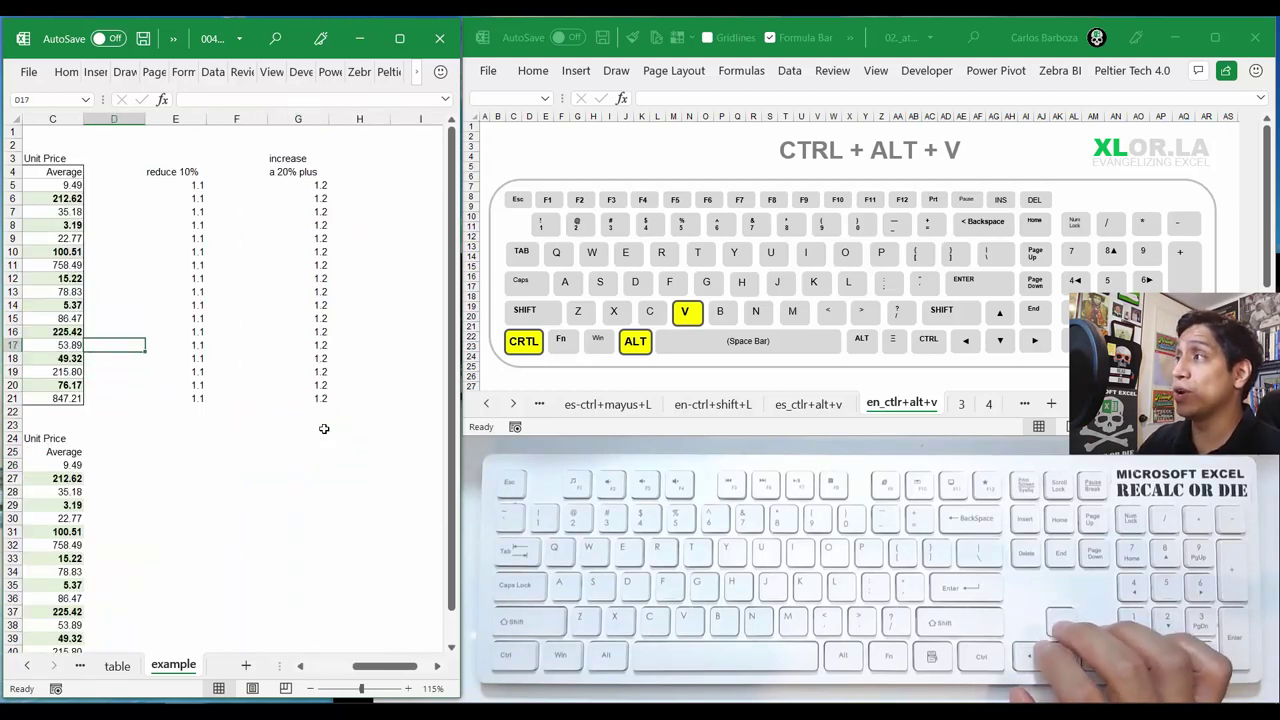
{"action": "key", "text": "Left"}
{"action": "key", "text": "Up"}
{"action": "key", "text": "Up"}
{"action": "key", "text": "Up"}
{"action": "key", "text": "Up"}
{"action": "key", "text": "Up"}
{"action": "key", "text": "Up"}
{"action": "key", "text": "Up"}
{"action": "key", "text": "Up"}
{"action": "key", "text": "Up"}
{"action": "key", "text": "Up"}
{"action": "key", "text": "Up"}
{"action": "key", "text": "Up"}
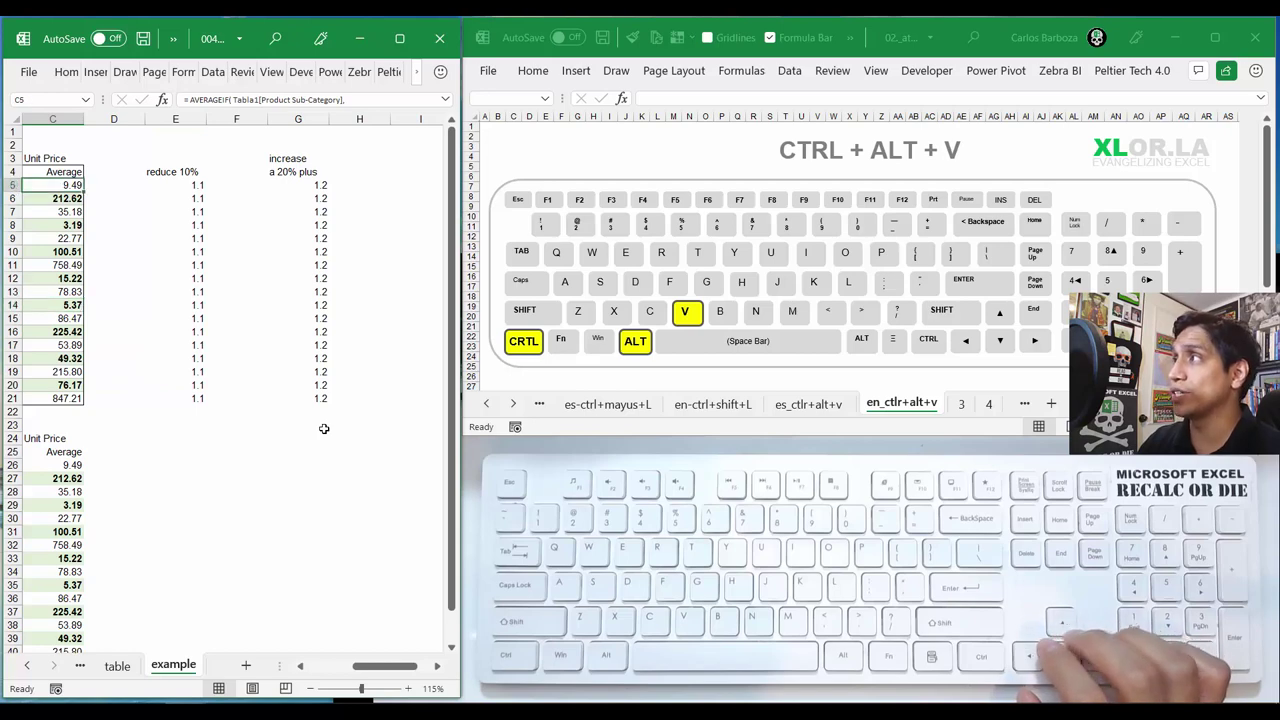
{"action": "key", "text": "Right"}
{"action": "key", "text": "Right"}
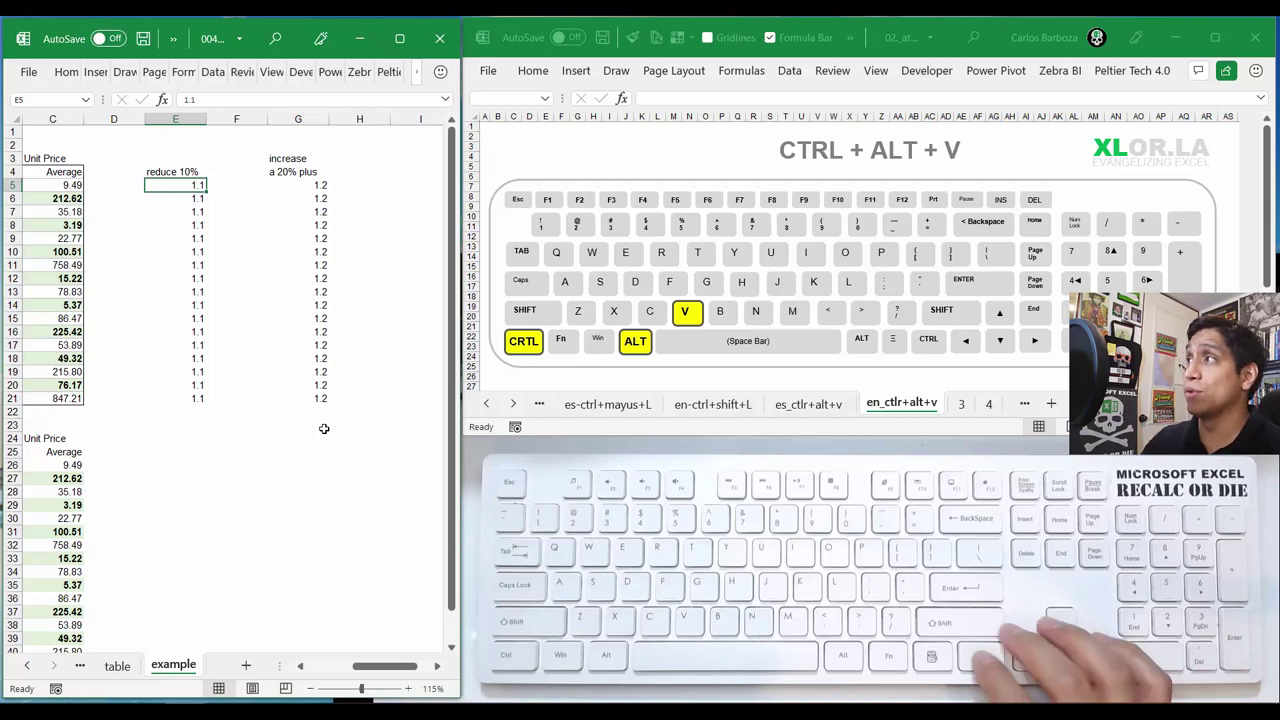
{"action": "key", "text": "Left"}
{"action": "key", "text": "Left"}
{"action": "key", "text": "Left"}
{"action": "key", "text": "Right"}
{"action": "key", "text": "Right"}
{"action": "key", "text": "Right"}
{"action": "key", "text": "Right"}
{"action": "key", "text": "Right"}
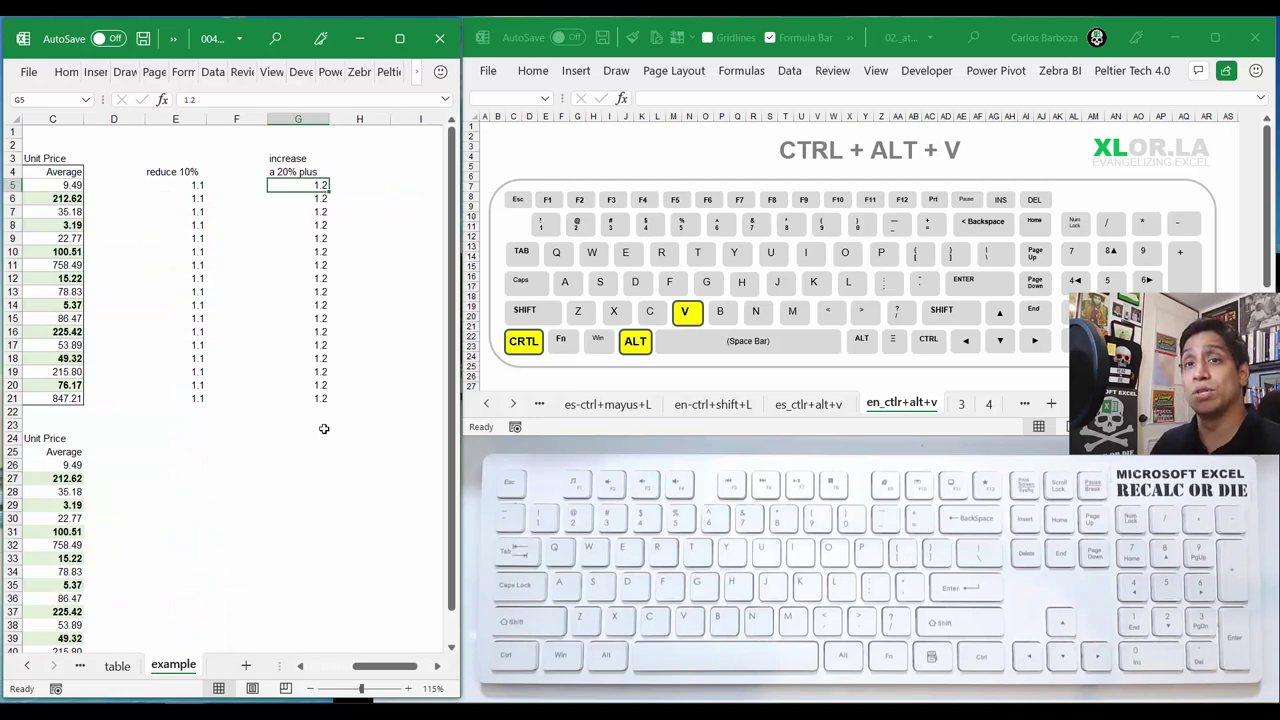
{"action": "key", "text": "Left"}
{"action": "key", "text": "Left"}
{"action": "key", "text": "Left"}
{"action": "key", "text": "Left"}
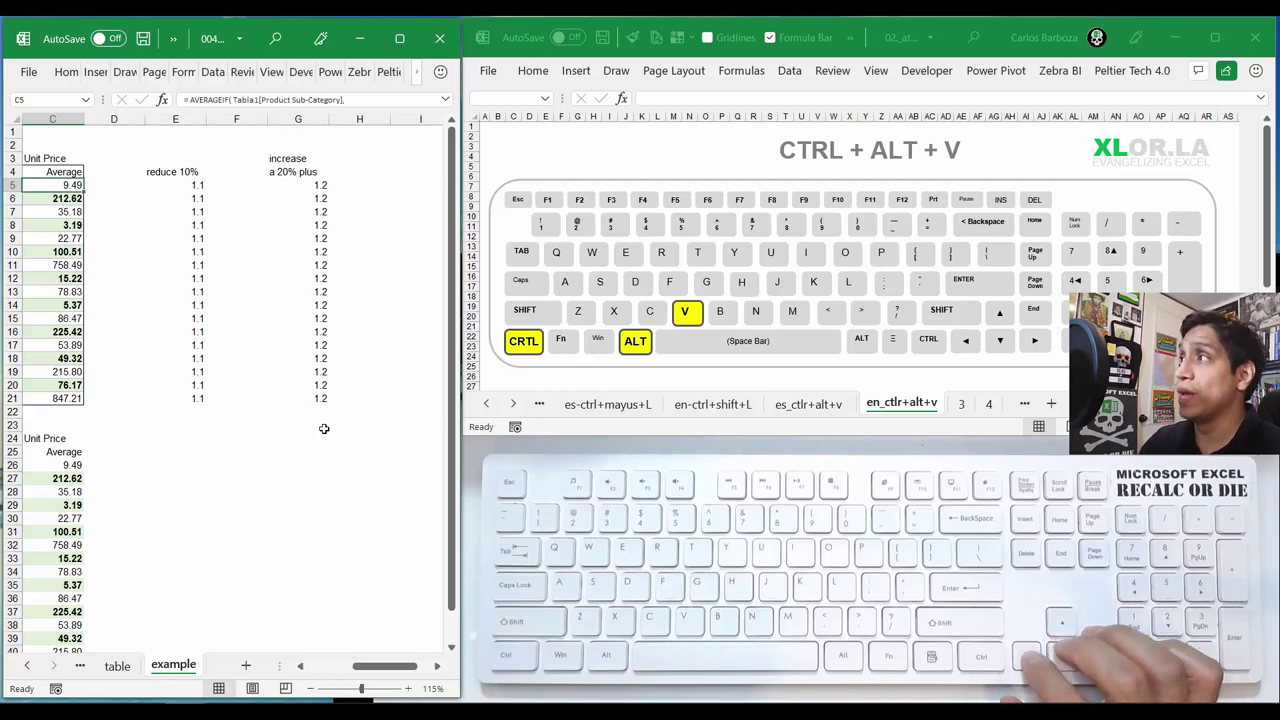
{"action": "key", "text": "Right"}
{"action": "key", "text": "Right"}
{"action": "key", "text": "Right"}
{"action": "key", "text": "Right"}
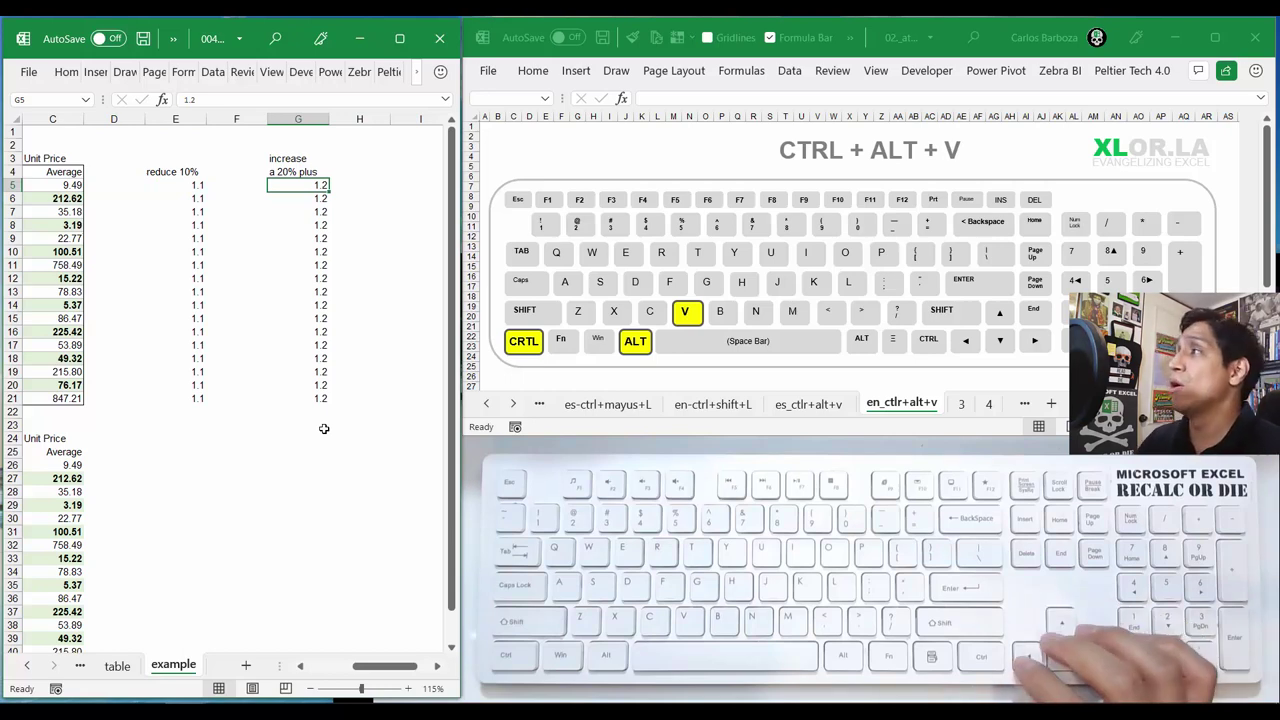
{"action": "key", "text": "Left"}
{"action": "key", "text": "Left"}
{"action": "key", "text": "Left"}
{"action": "key", "text": "Left"}
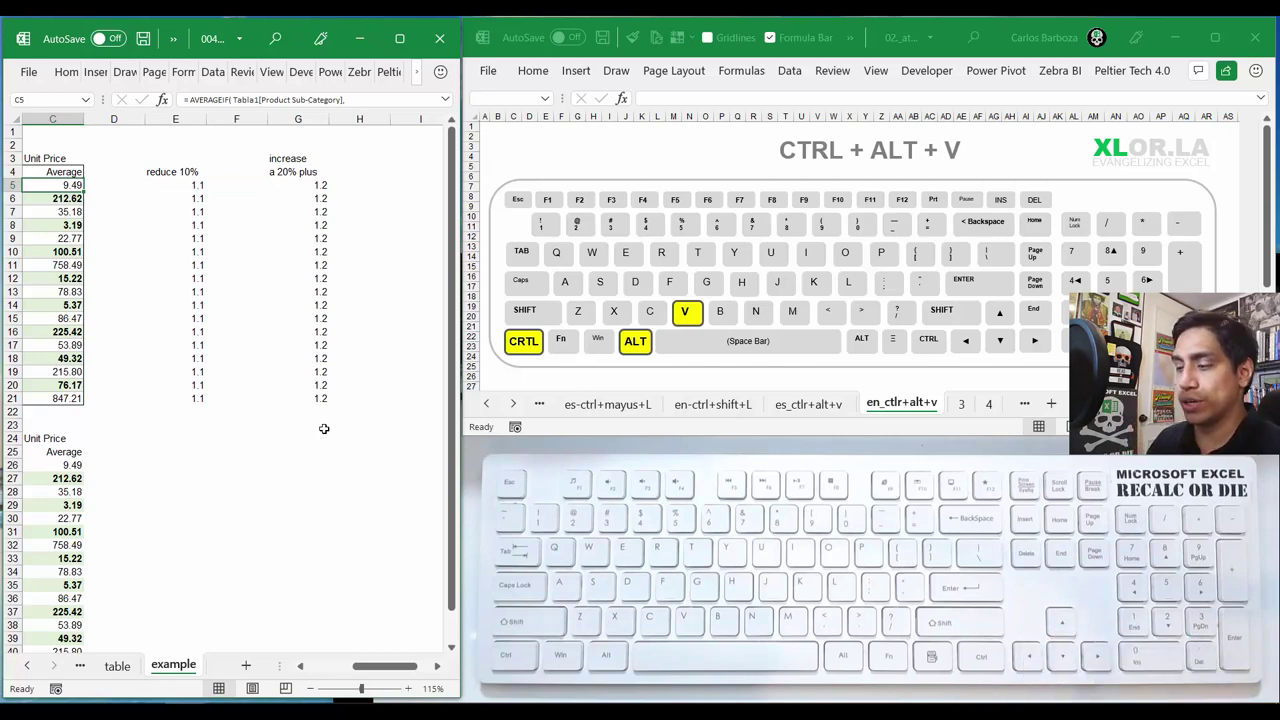
{"action": "key", "text": "ctrl+shift+Down"}
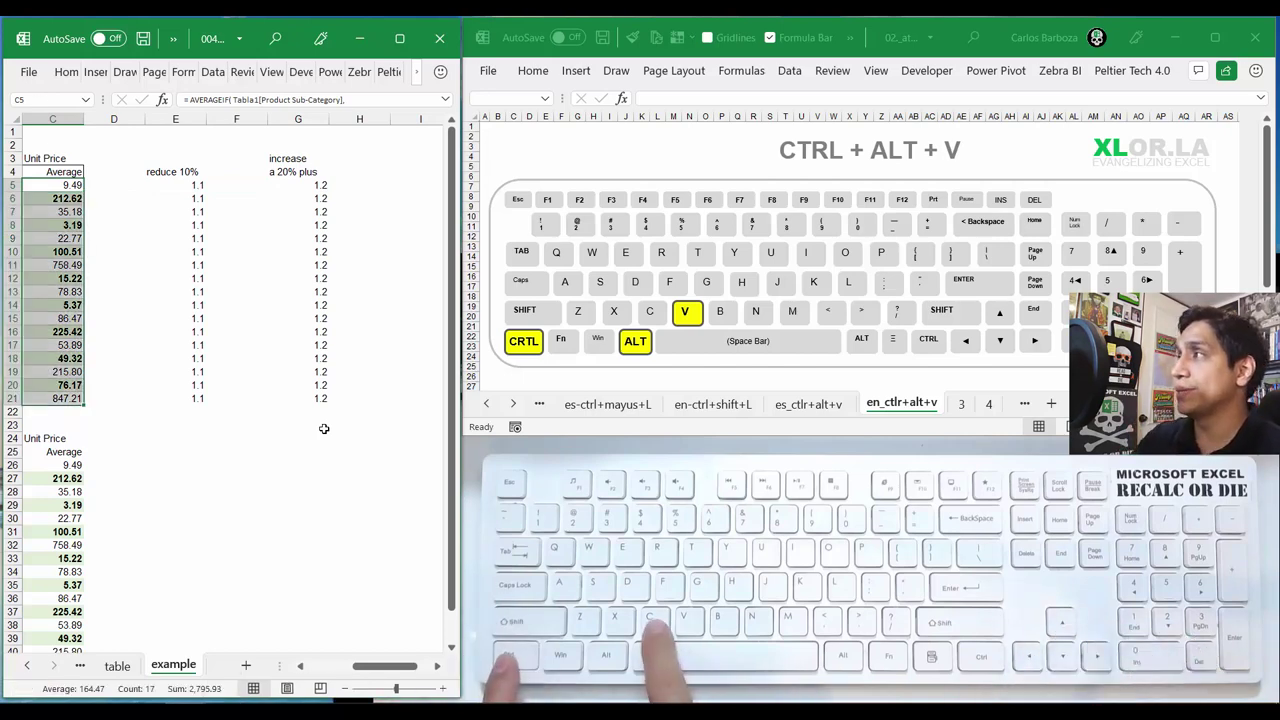
Copy the averages C5:C21 and paste them onto the 1.1 factors at E5 with Multiply
{"action": "key", "text": "ctrl+c"}
{"action": "key", "text": "Right"}
{"action": "key", "text": "Right"}
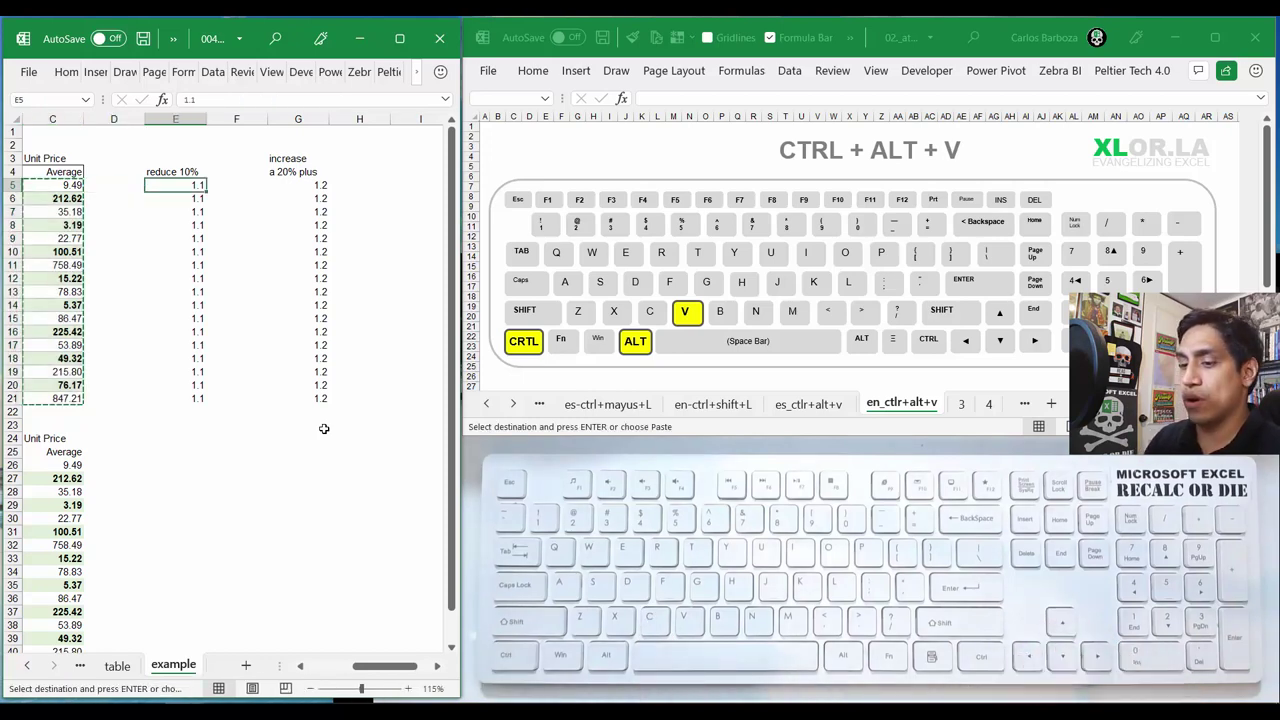
{"action": "key", "text": "ctrl+alt+v"}
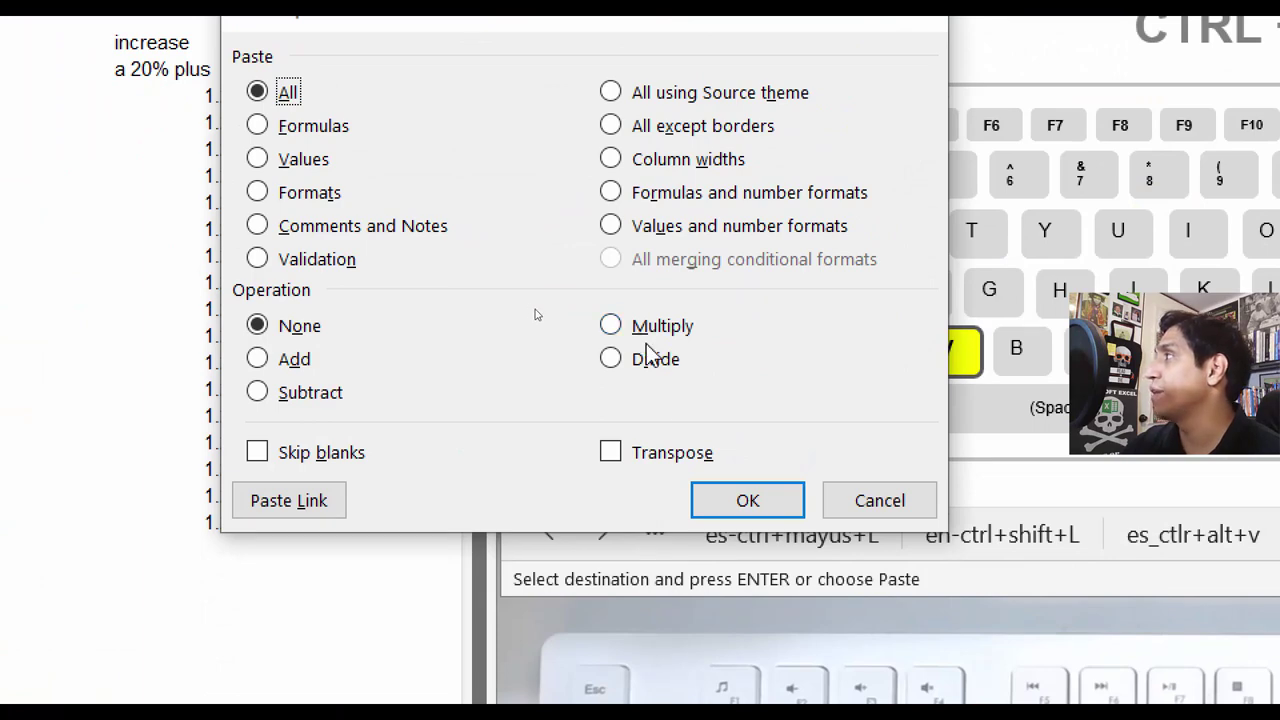
{"action": "left_click", "coordinate": [643, 340]}
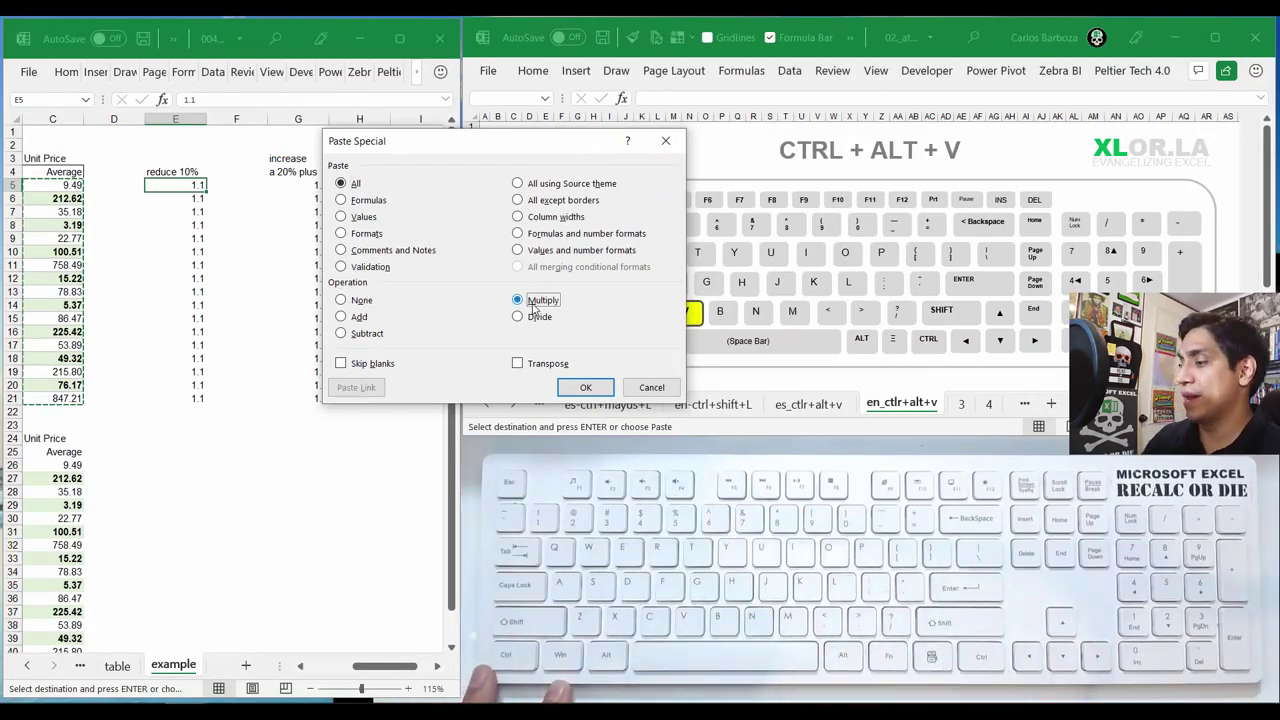
{"action": "key", "text": "Return"}
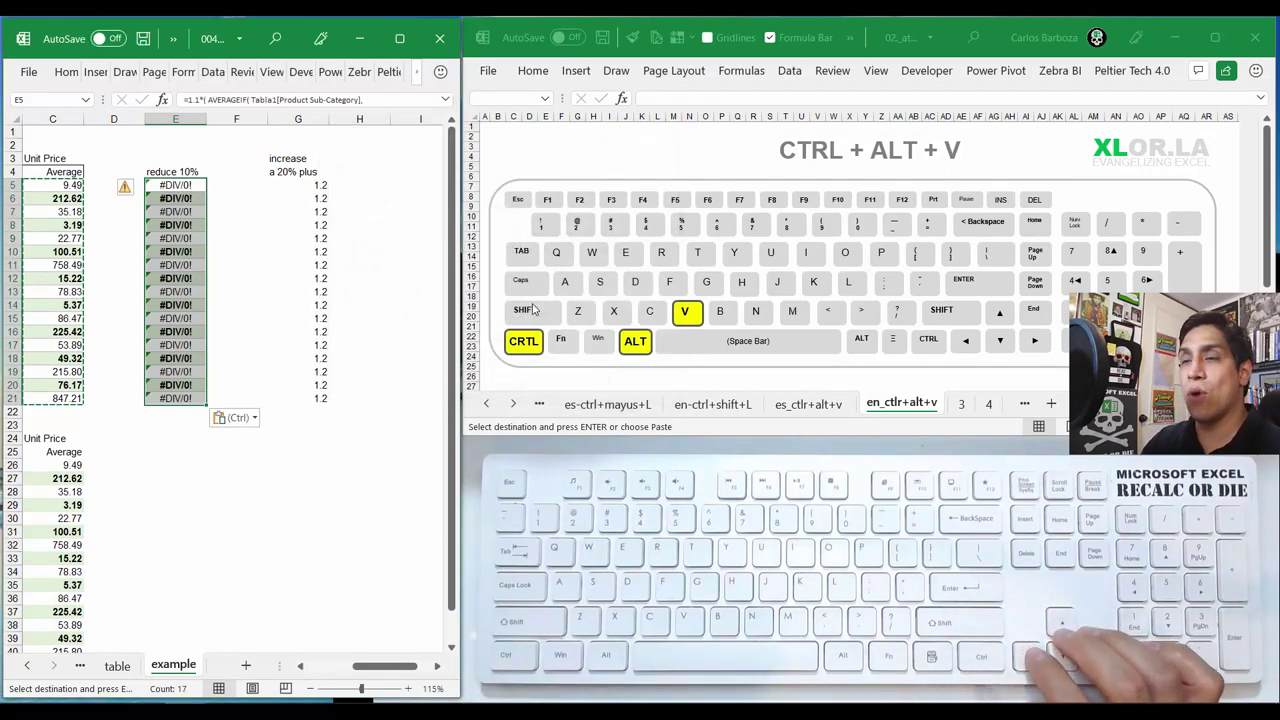
Inspect the pasted multiply formula in E5
{"action": "key", "text": "F2"}
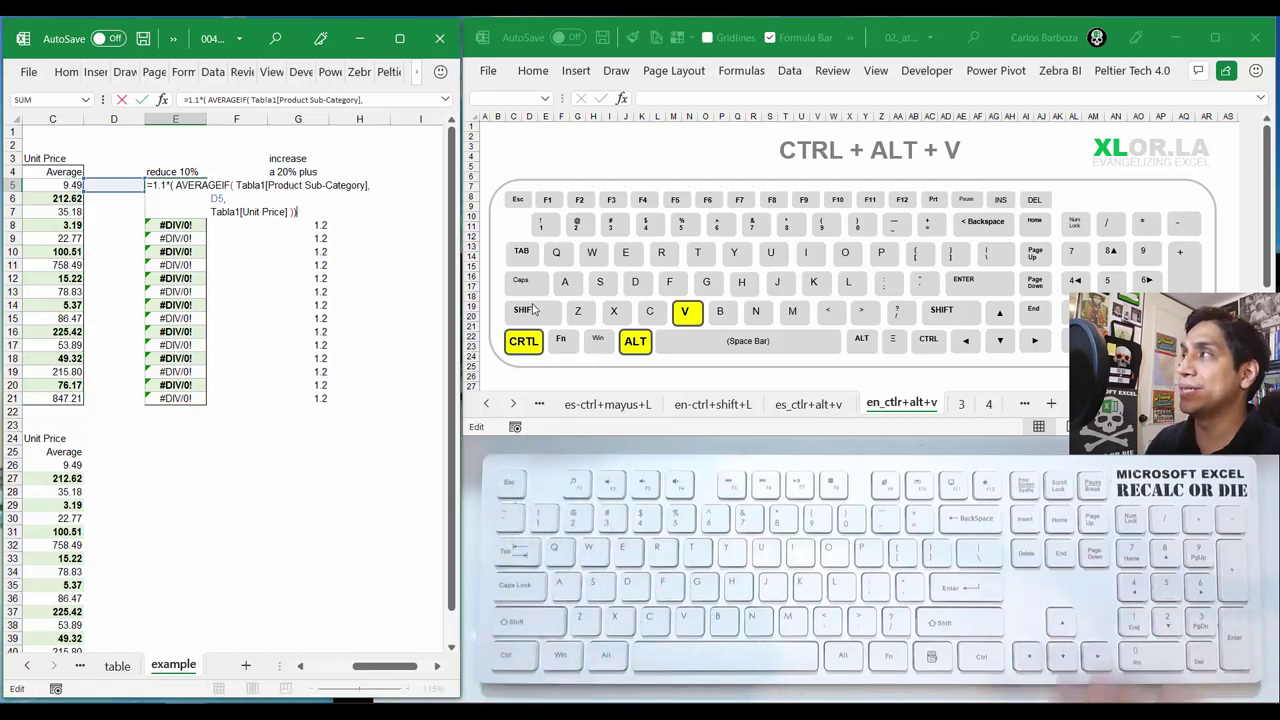
{"action": "key", "text": "Left"}
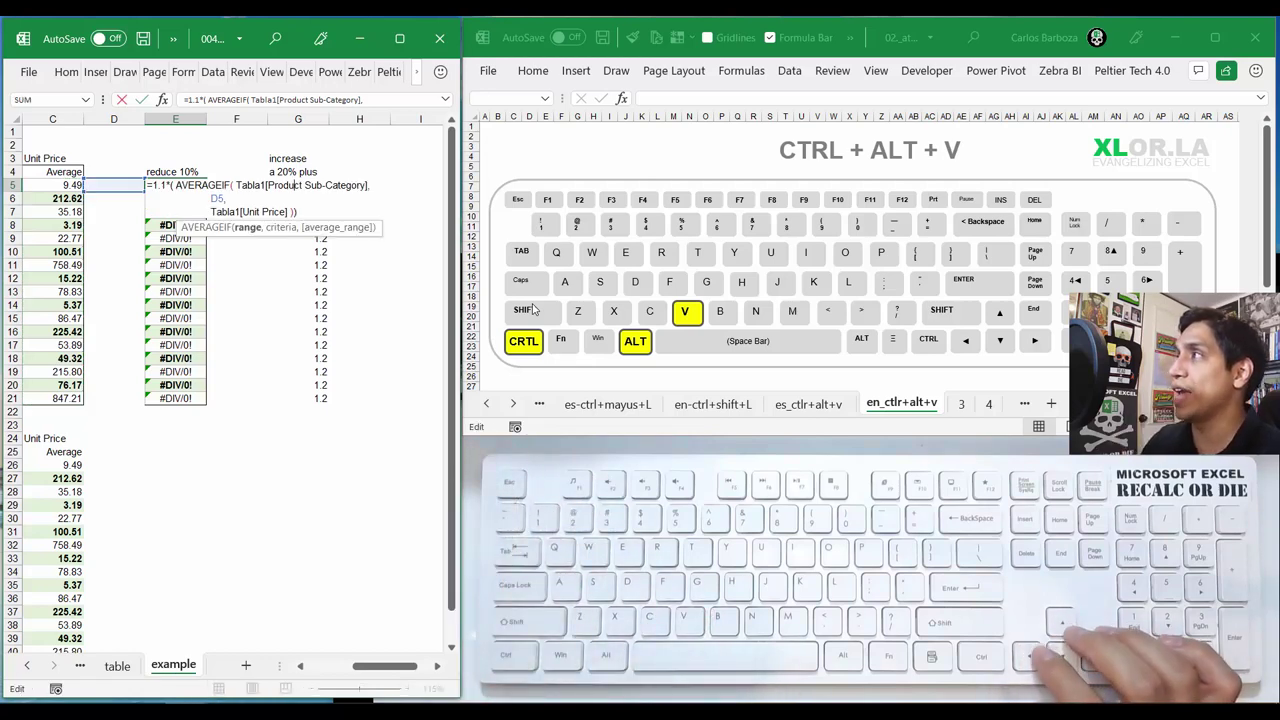
{"action": "key", "text": "Up"}
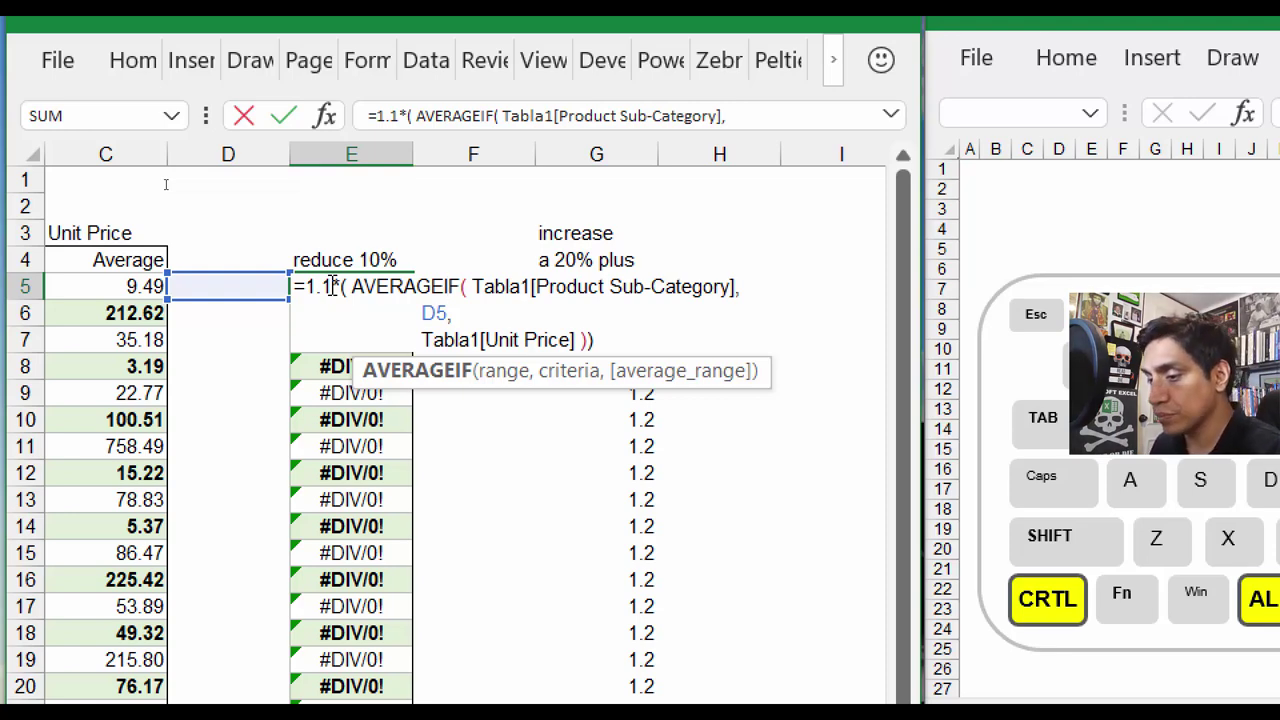
{"action": "key", "text": "ctrl+Return"}
Undo the multiply paste so column E shows 1.1 again, and cancel the copy
{"action": "key", "text": "ctrl+z"}
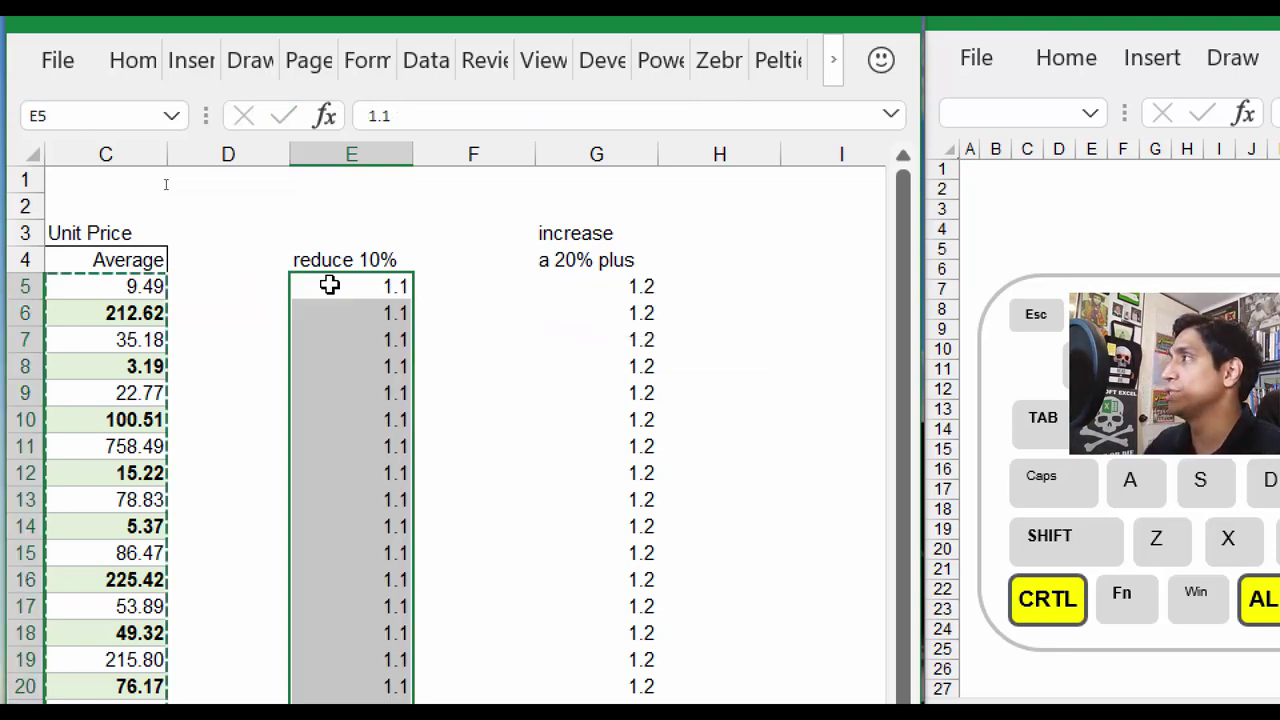
{"action": "key", "text": "Escape"}
{"action": "key", "text": "Left"}
{"action": "key", "text": "Down"}
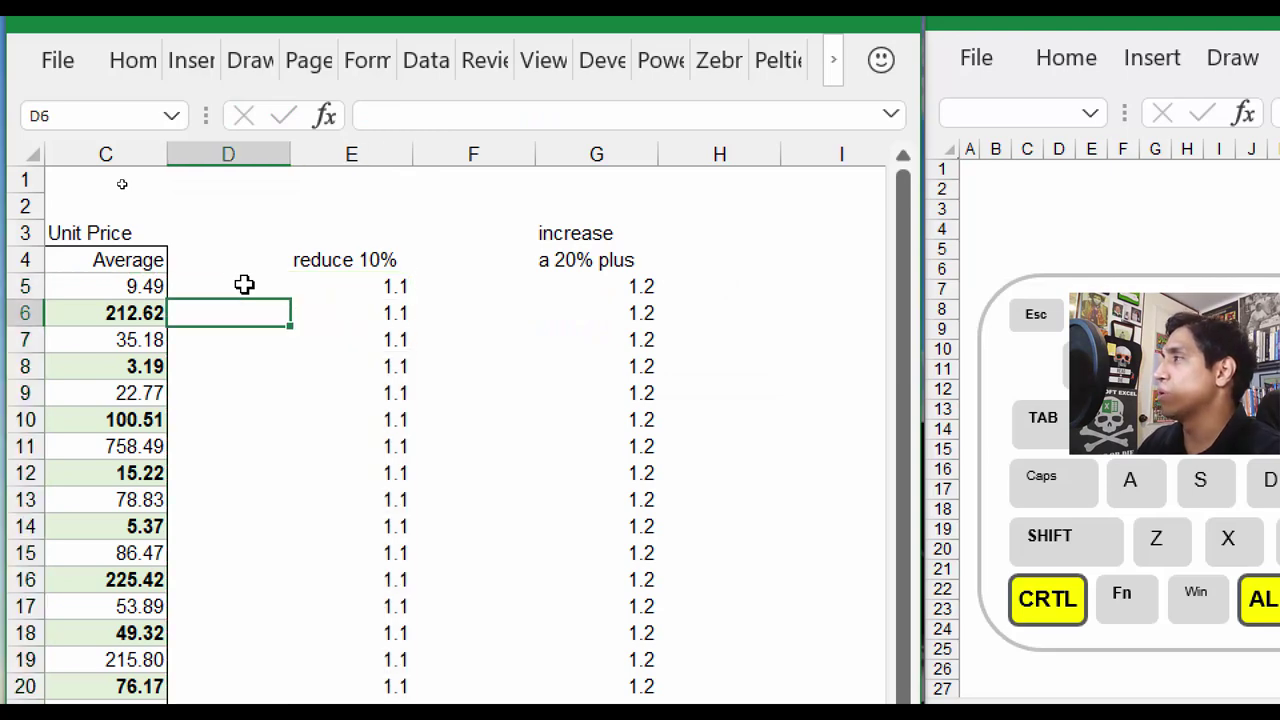
{"action": "key", "text": "Down"}
{"action": "key", "text": "Left"}
{"action": "key", "text": "Up"}
{"action": "key", "text": "Up"}
Change C5's AVERAGEIF criteria reference to the column-locked $B5
{"action": "key", "text": "Left"}
{"action": "key", "text": "Left"}
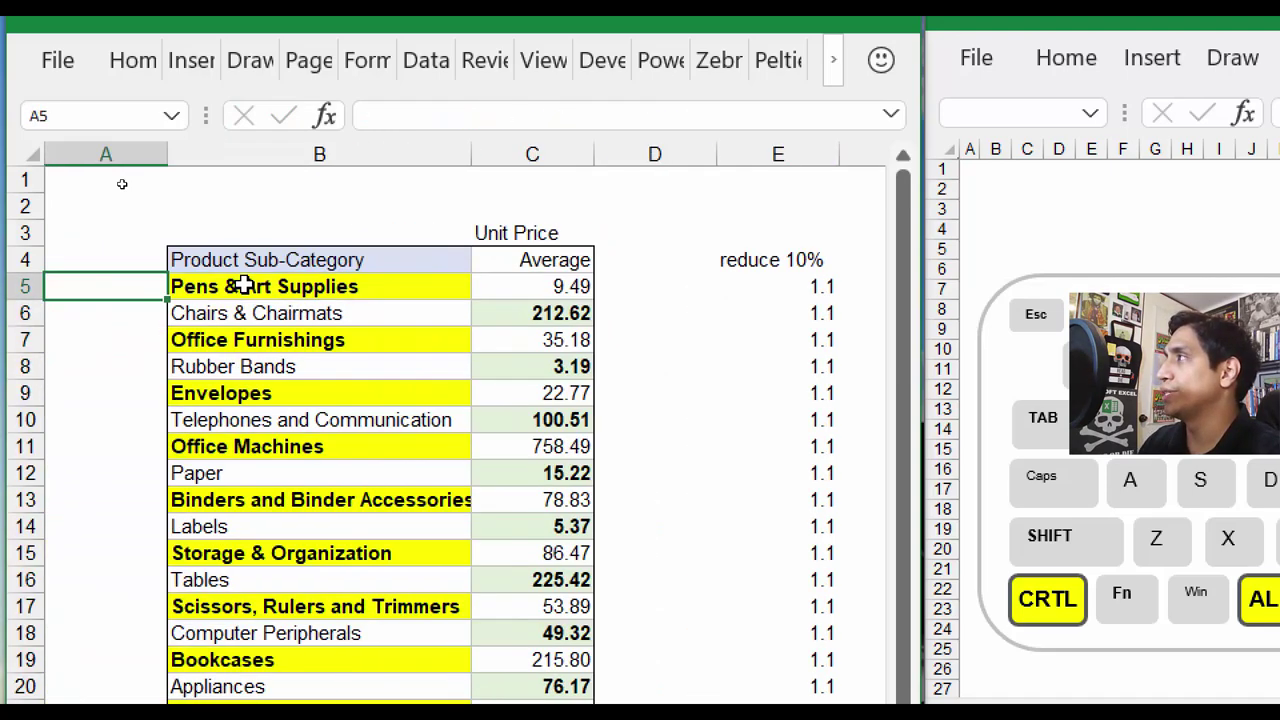
{"action": "key", "text": "Right"}
{"action": "key", "text": "Right"}
{"action": "key", "text": "Right"}
{"action": "key", "text": "Right"}
{"action": "key", "text": "Right"}
{"action": "key", "text": "Right"}
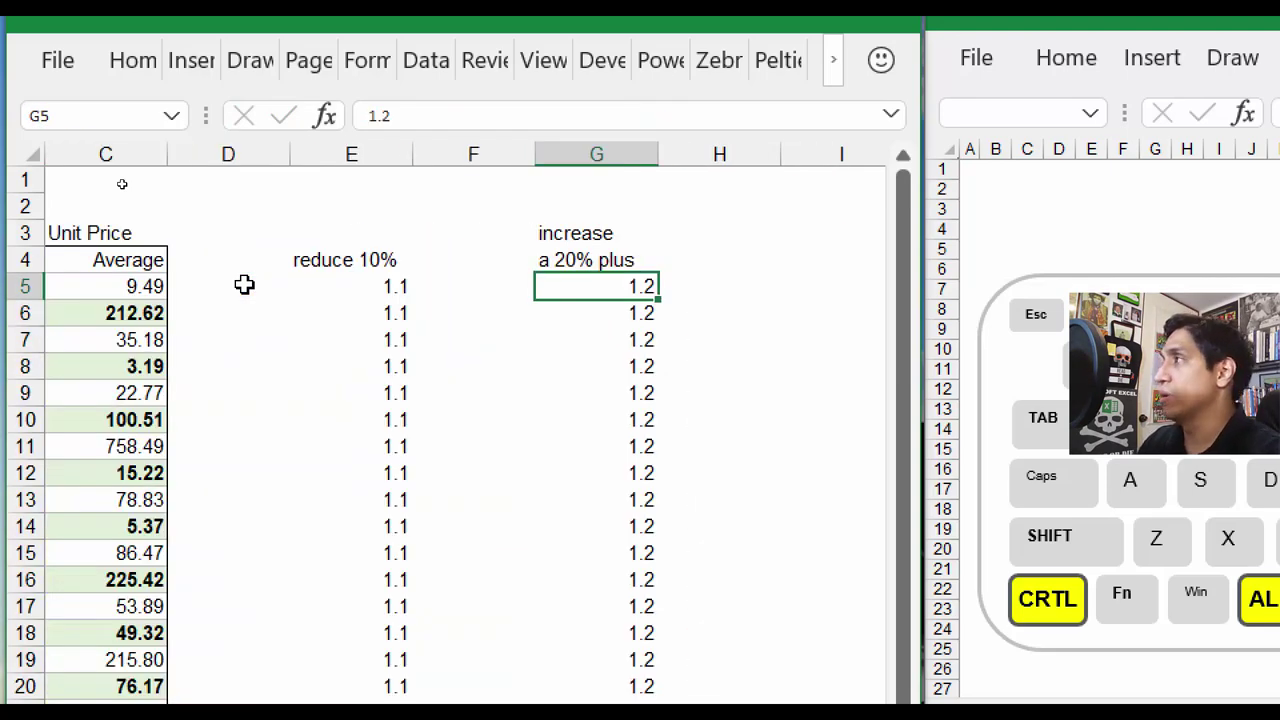
{"action": "key", "text": "Left"}
{"action": "key", "text": "Left"}
{"action": "key", "text": "Left"}
{"action": "key", "text": "Left"}
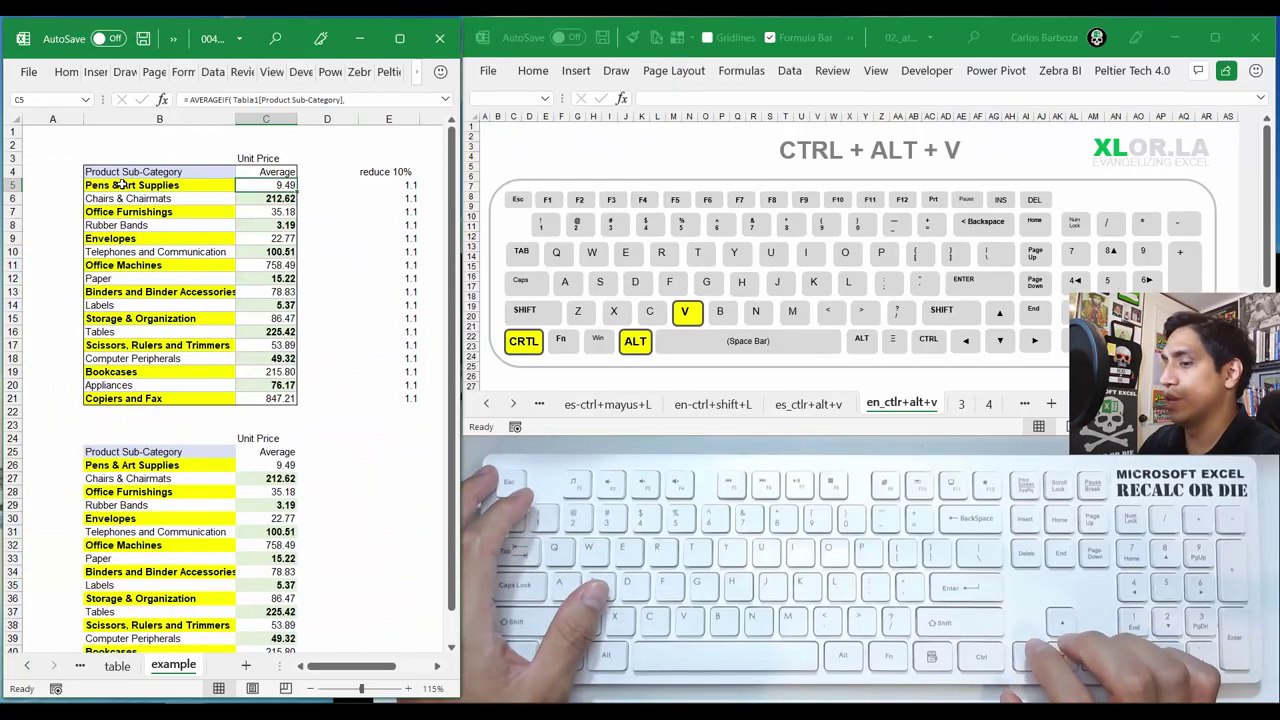
{"action": "key", "text": "F2"}
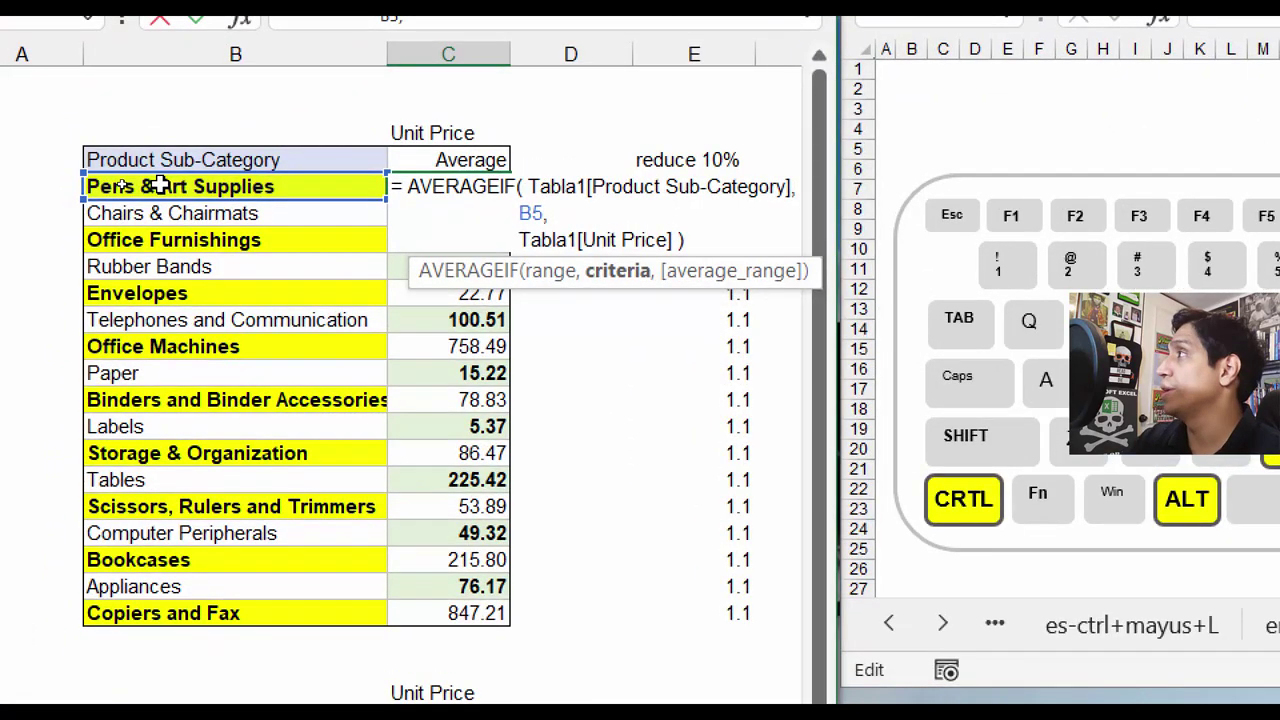
{"action": "key", "text": "F4"}
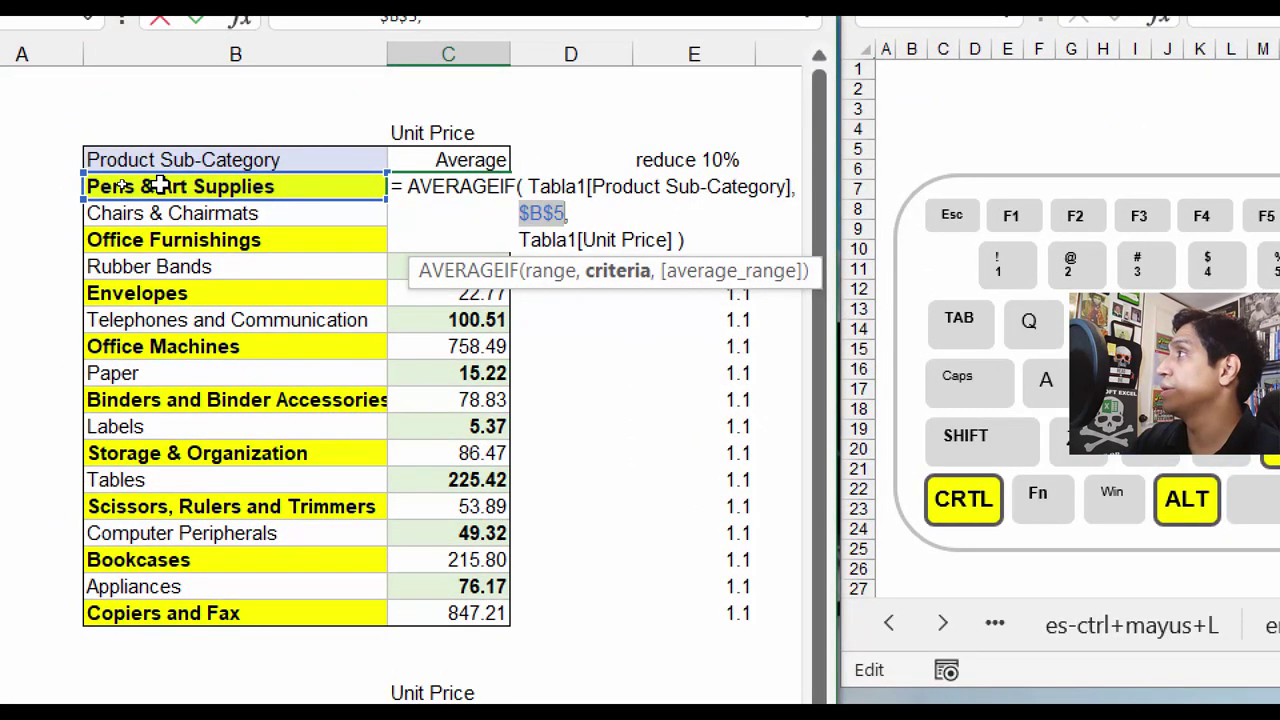
{"action": "key", "text": "F4"}
{"action": "key", "text": "F4"}
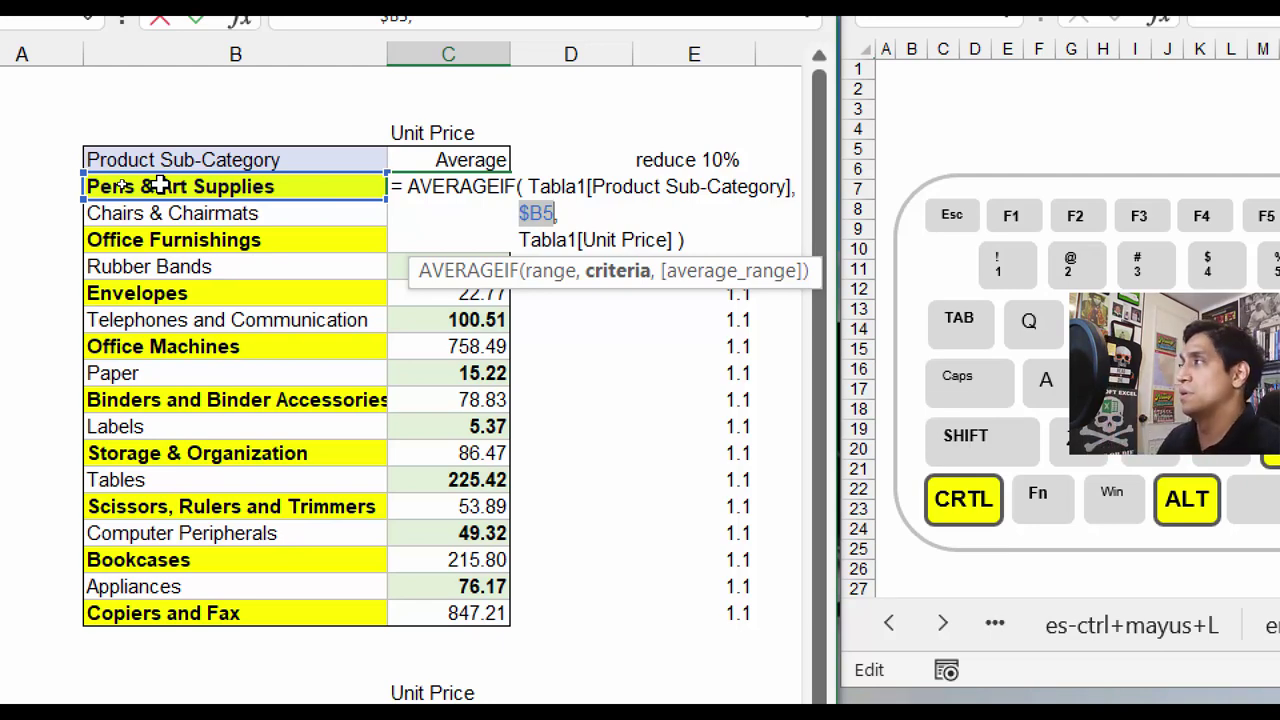
{"action": "key", "text": "ctrl+Return"}
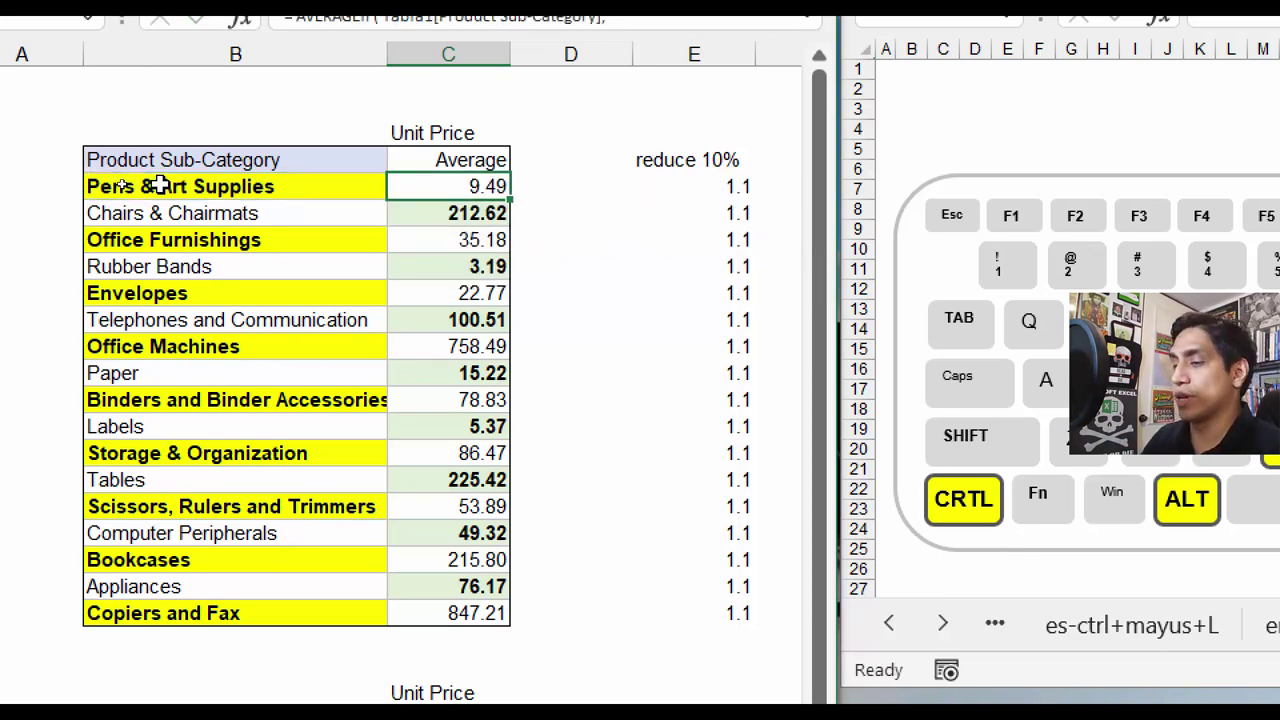
Re-enter the revised formula across C5:C21 with Ctrl+Enter
{"action": "key", "text": "ctrl+shift+Down"}
{"action": "key", "text": "F2"}
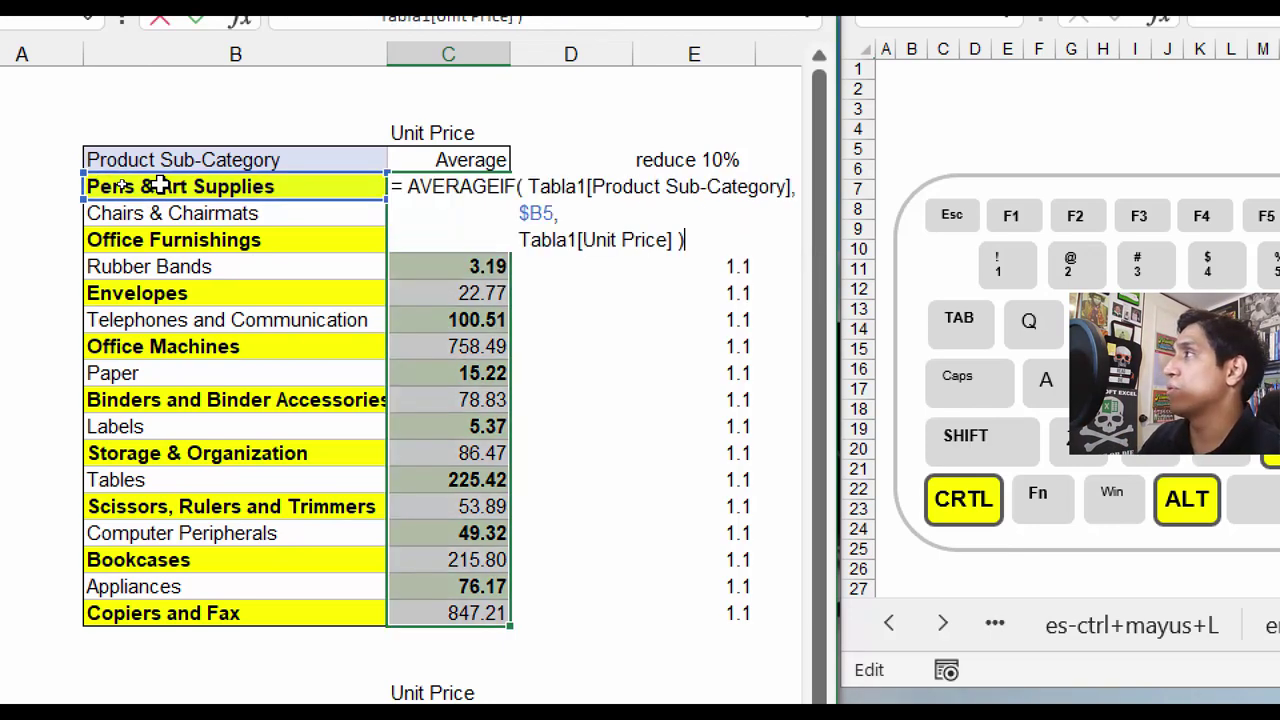
{"action": "key", "text": "ctrl+Return"}
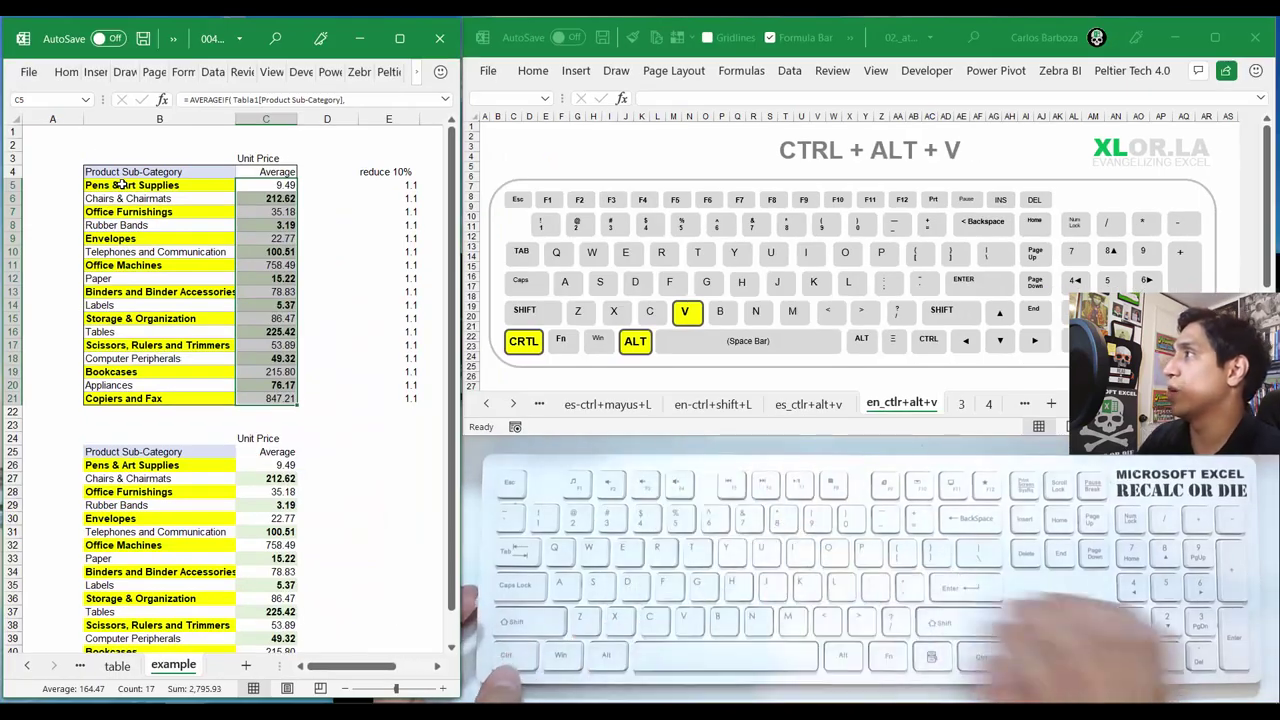
{"action": "key", "text": "Right"}
{"action": "key", "text": "Right"}
{"action": "key", "text": "Right"}
{"action": "key", "text": "Right"}
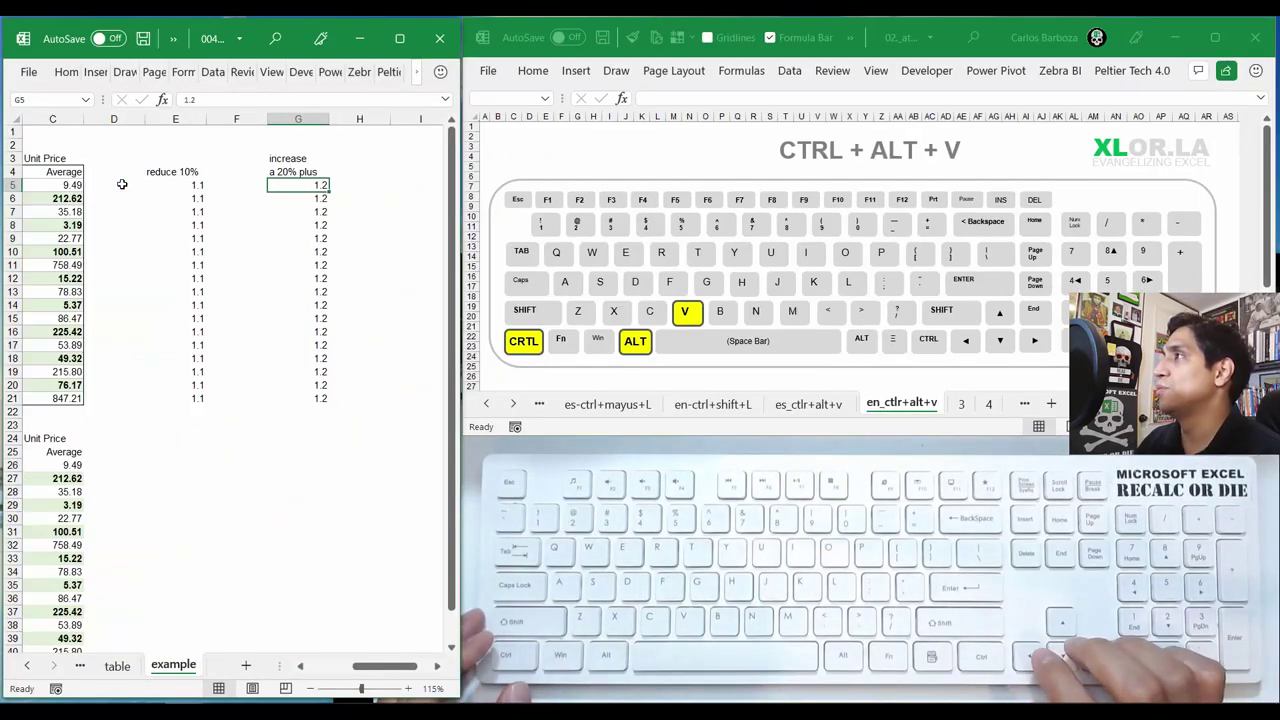
{"action": "key", "text": "Left"}
{"action": "key", "text": "Left"}
{"action": "key", "text": "Left"}
{"action": "key", "text": "Left"}
{"action": "key", "text": "Right"}
{"action": "key", "text": "Right"}
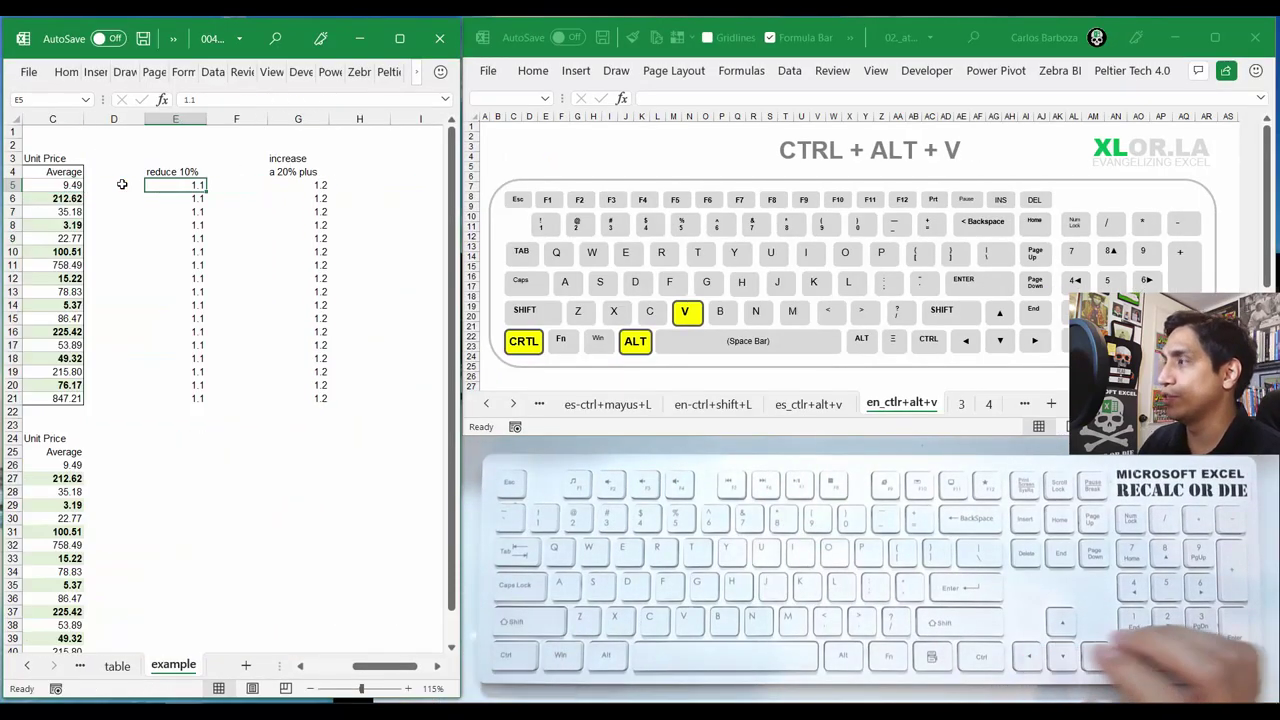
Enter 0.9 in E5 and fill it down through E21
{"action": "type", "text": "0.9"}
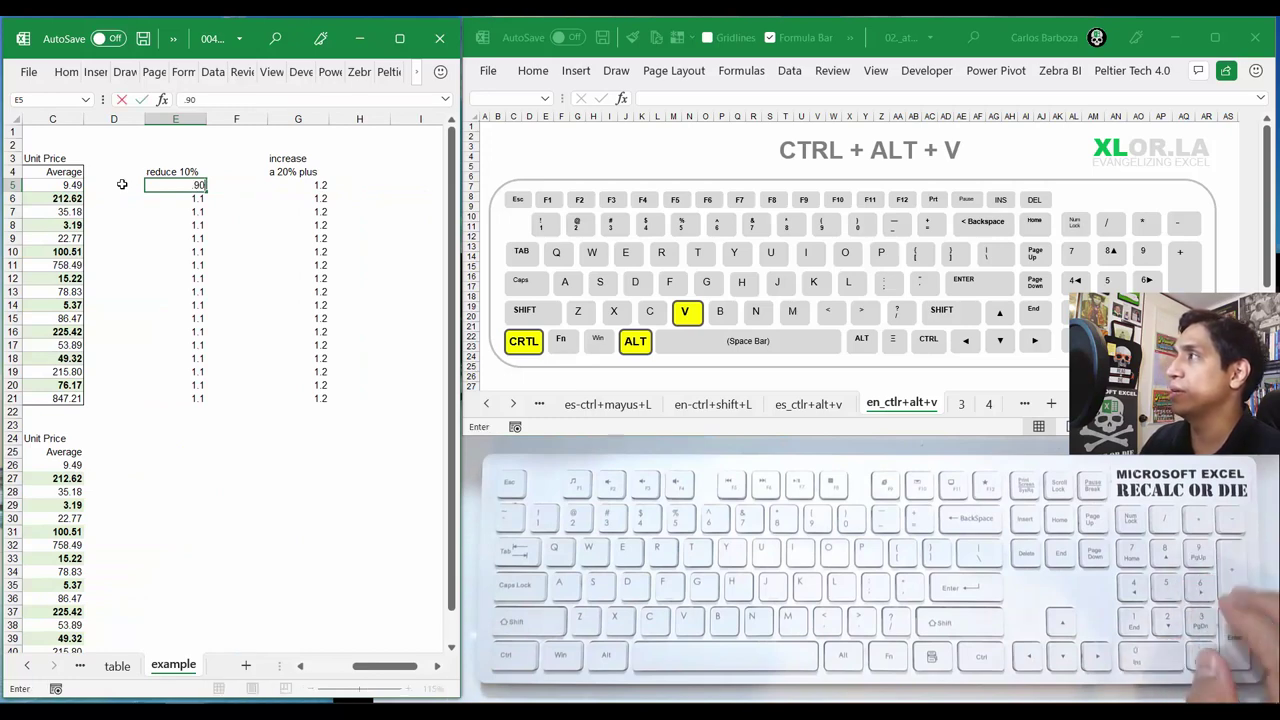
{"action": "key", "text": "ctrl+Return"}
{"action": "key", "text": "ctrl+shift+Down"}
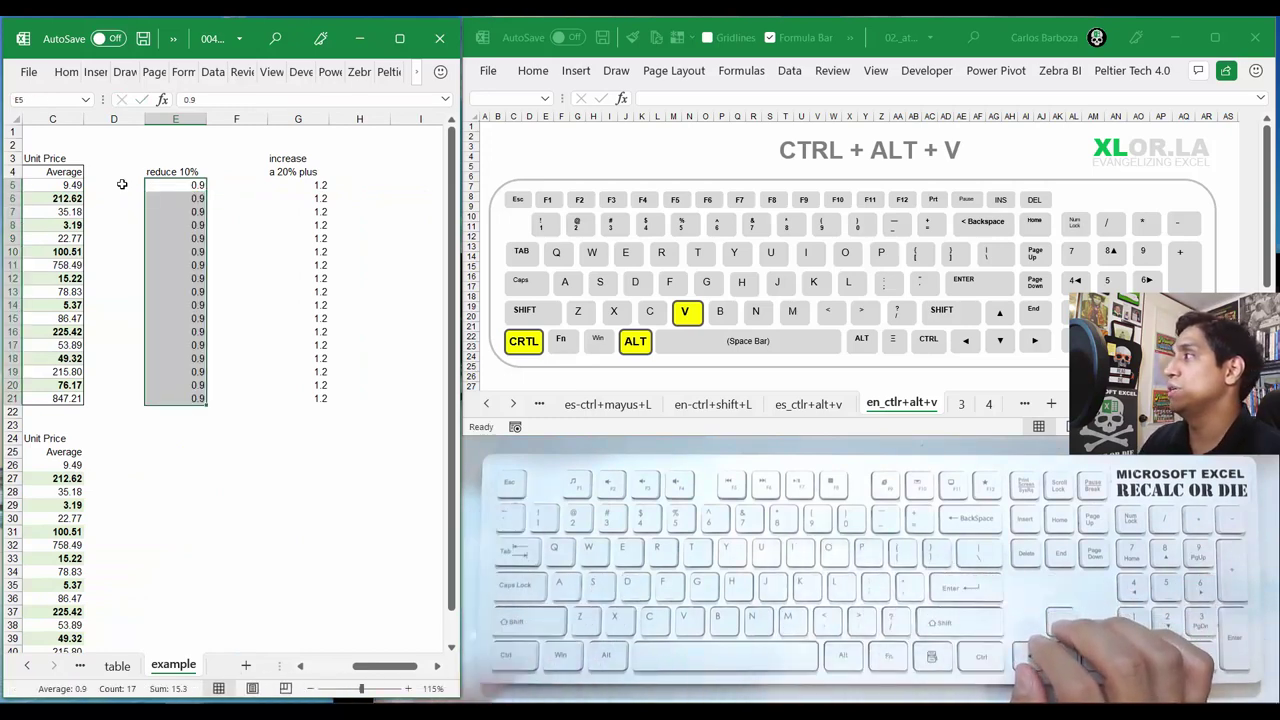
{"action": "key", "text": "ctrl+d"}
{"action": "key", "text": "Left"}
{"action": "key", "text": "Left"}
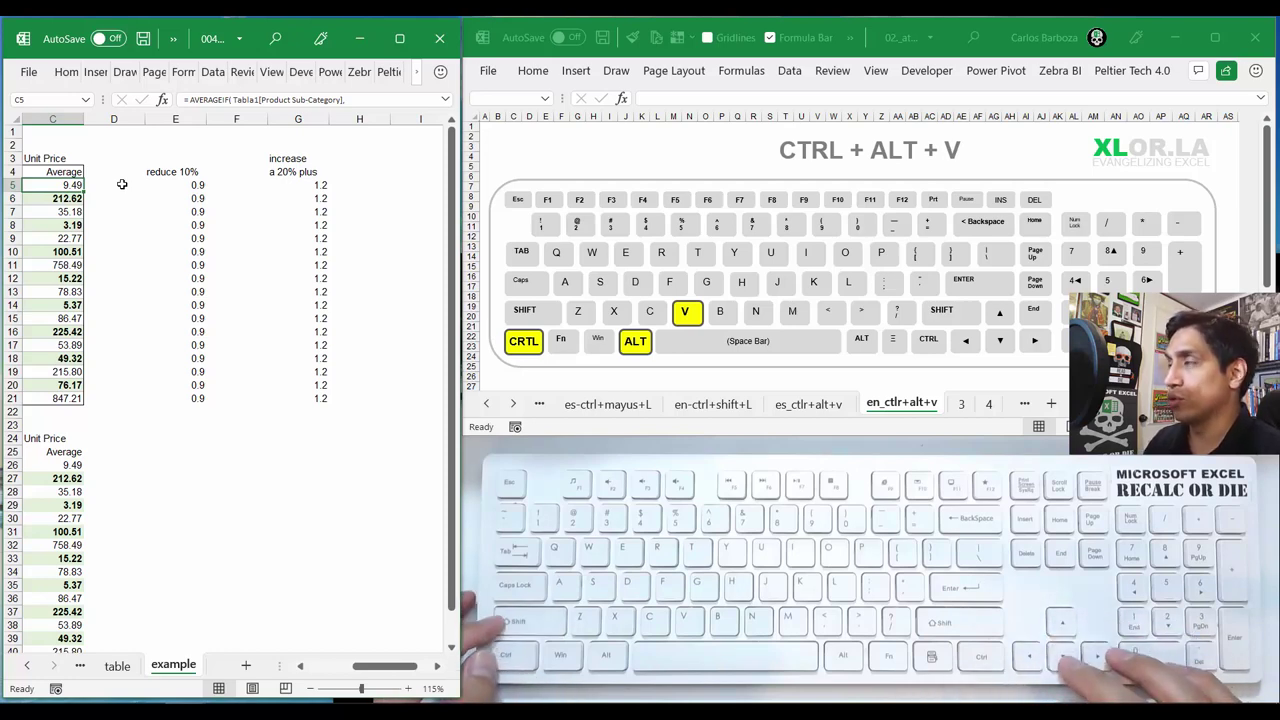
Copy the averages C5:C21 and paste-multiply them onto the 0.9 factors at E5
{"action": "key", "text": "ctrl+shift+Down"}
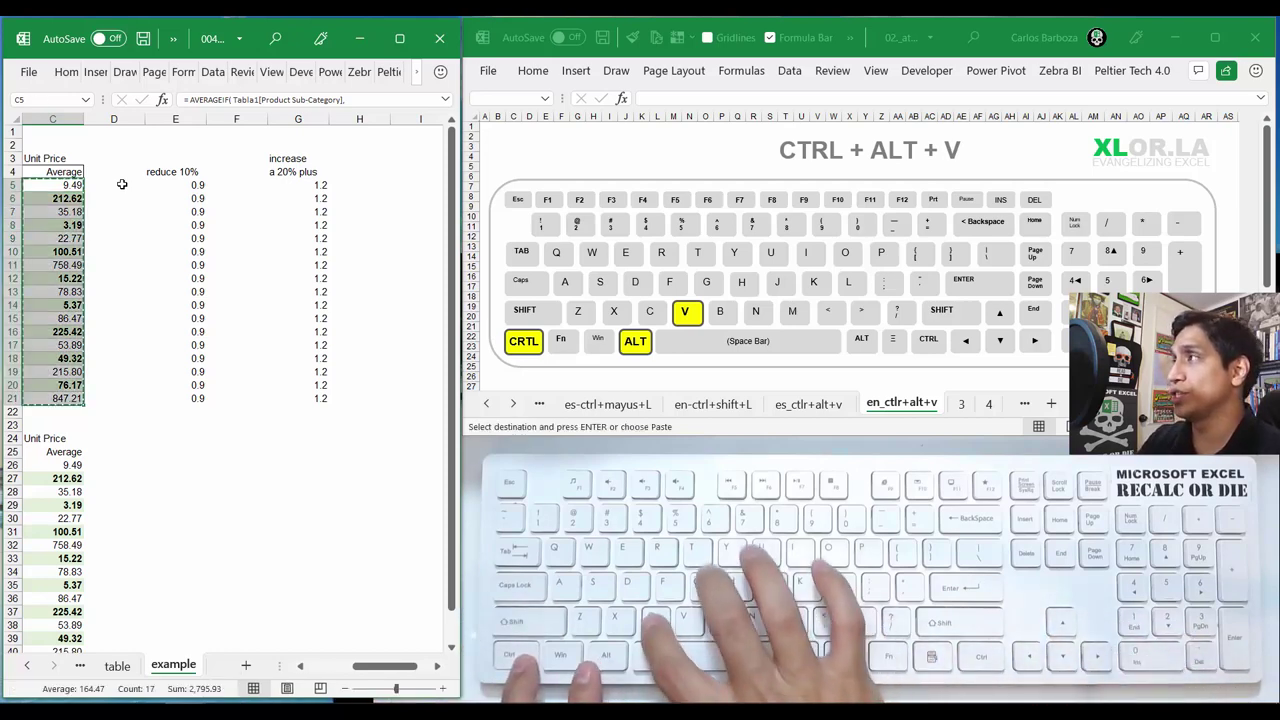
{"action": "key", "text": "ctrl+c"}
{"action": "key", "text": "Right"}
{"action": "key", "text": "Right"}
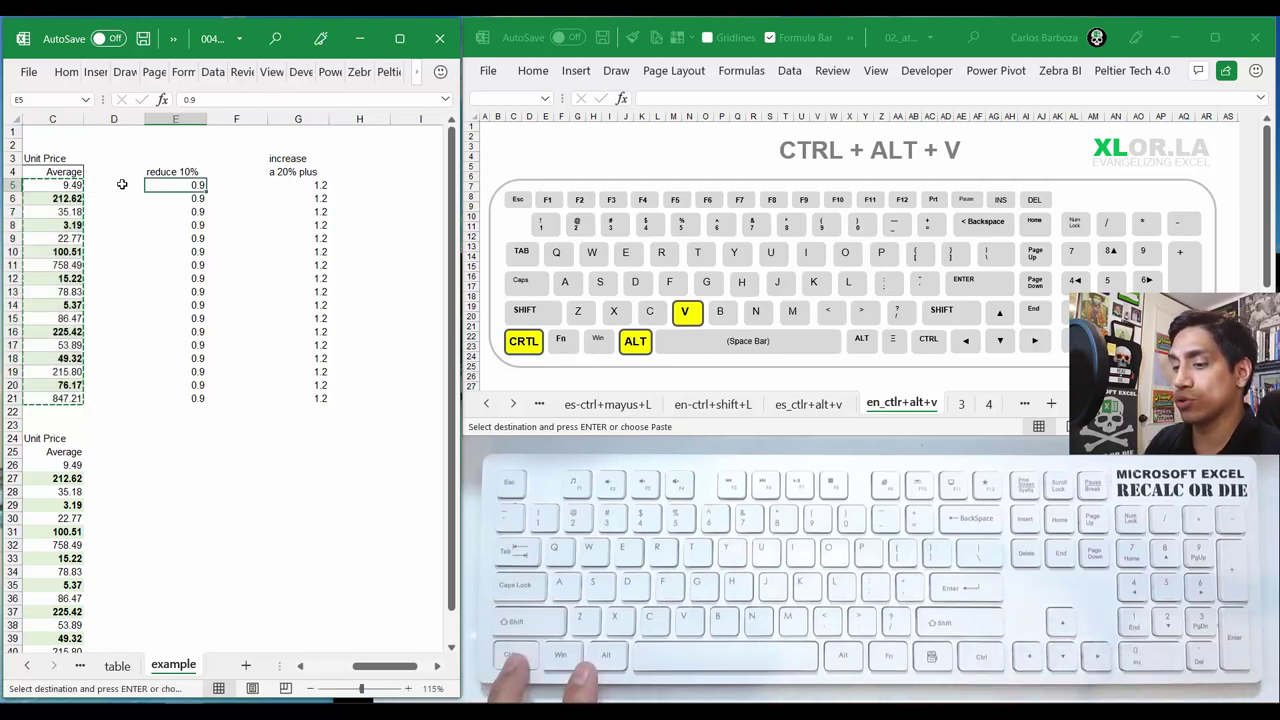
{"action": "key", "text": "ctrl+alt+v"}
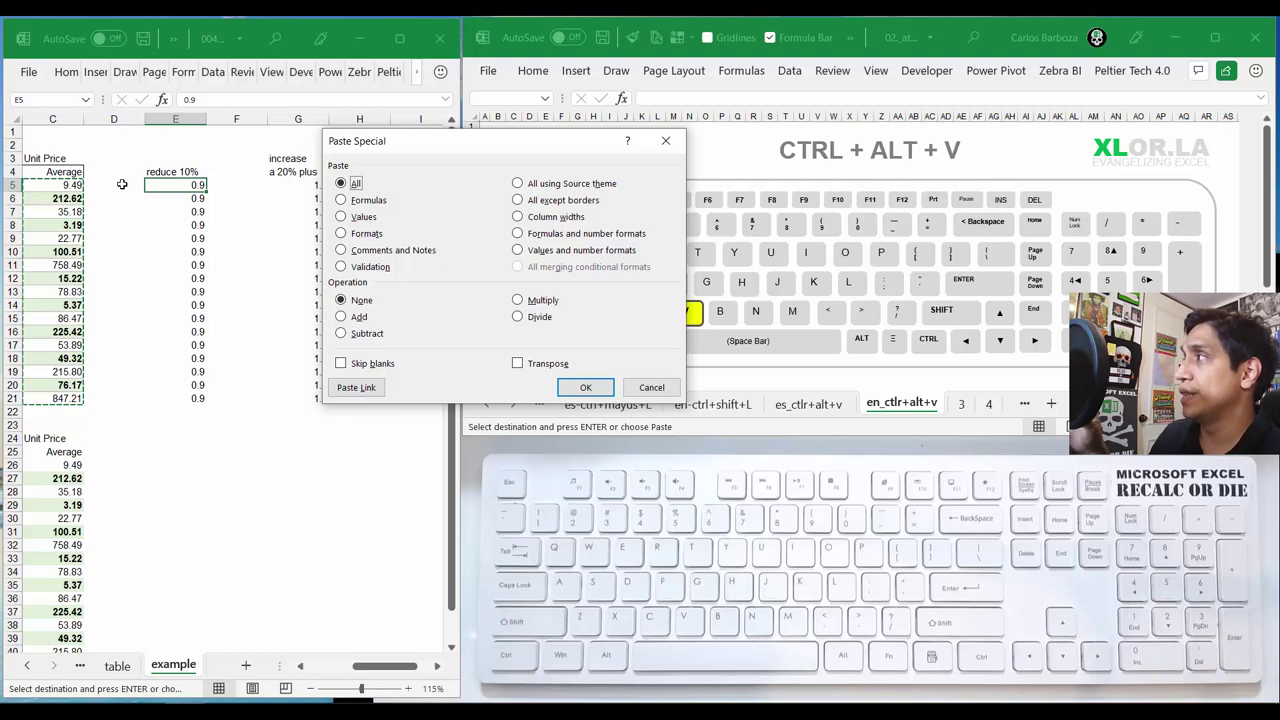
{"action": "key", "text": "m"}
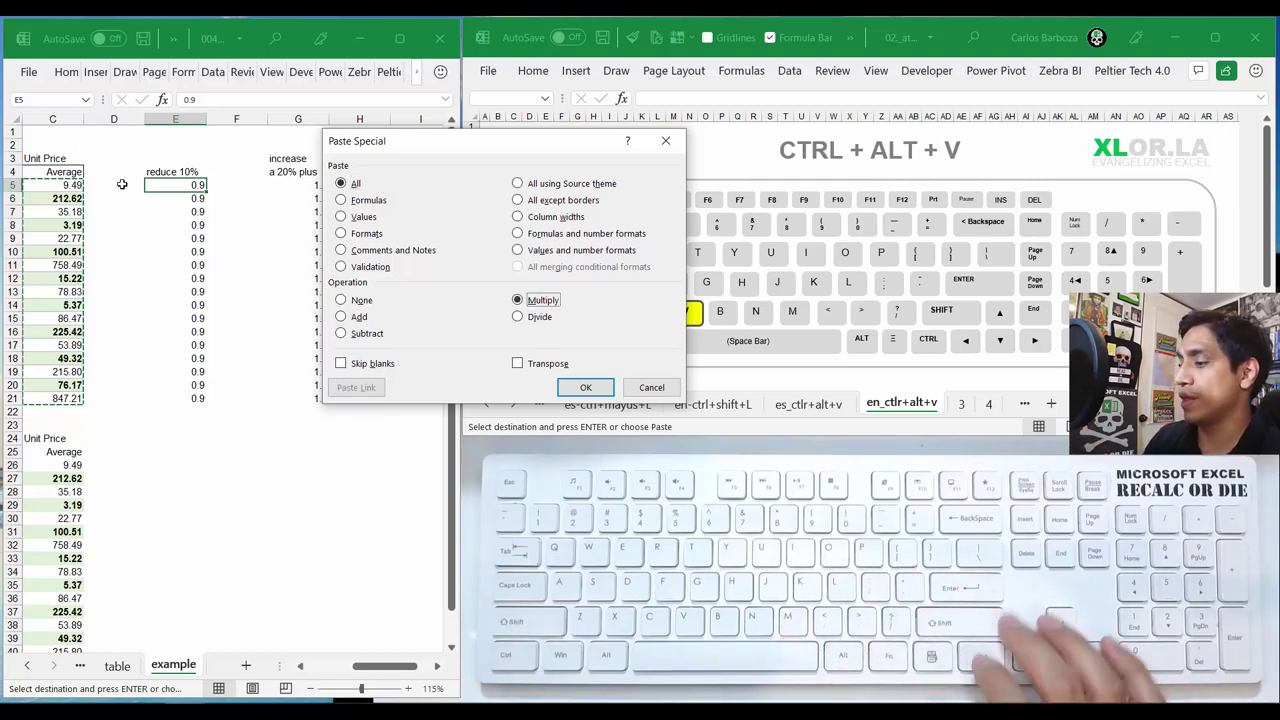
{"action": "key", "text": "Return"}
{"action": "key", "text": "Left"}
{"action": "key", "text": "Left"}
{"action": "key", "text": "Right"}
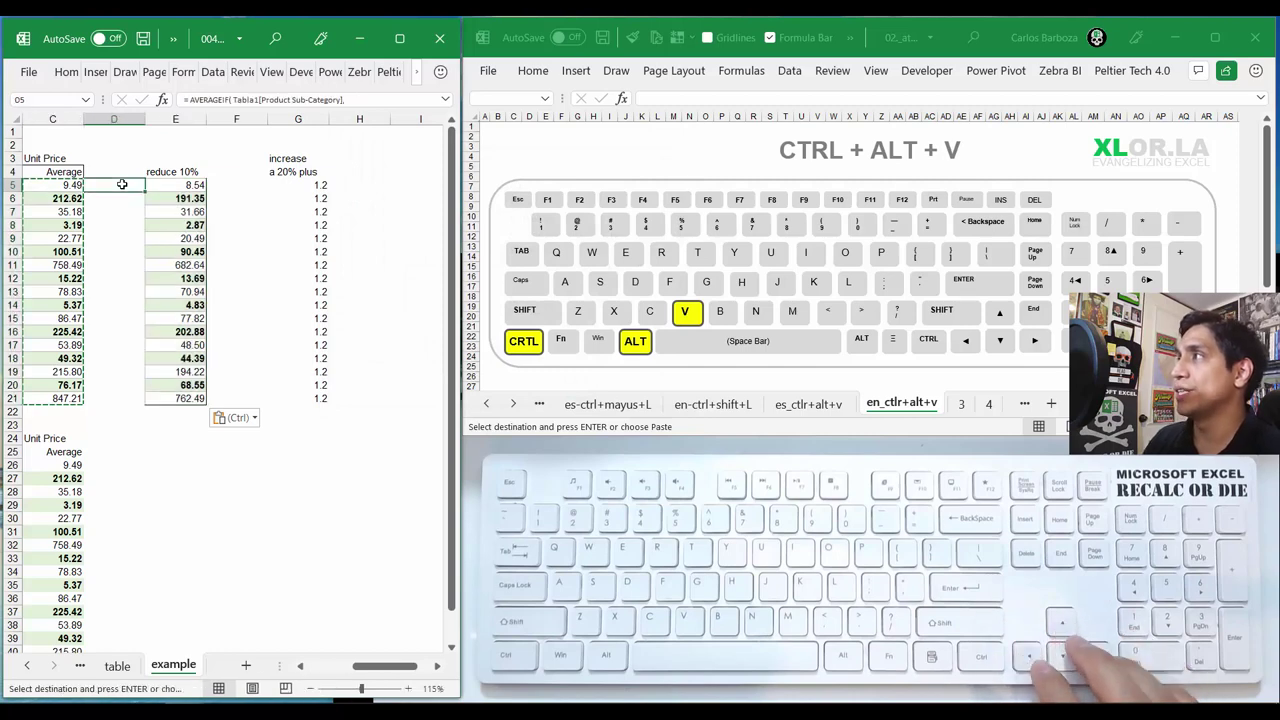
{"action": "key", "text": "Right"}
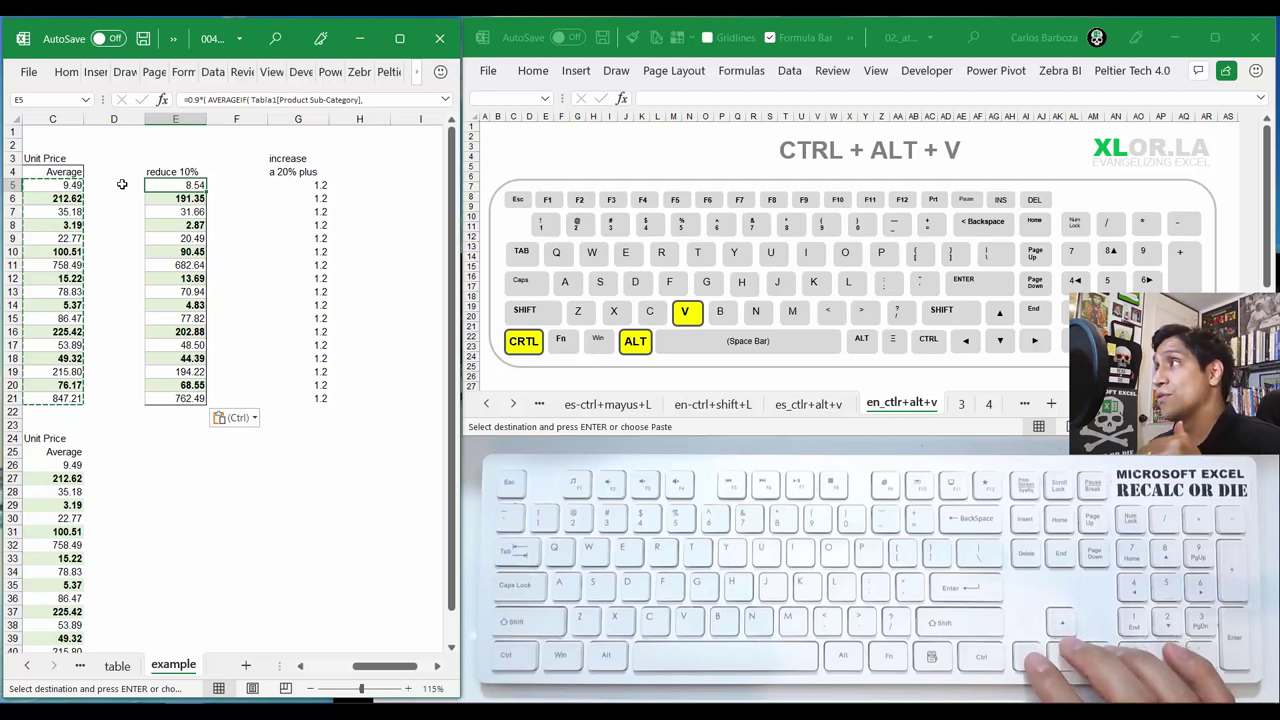
Paste the copied averages onto the 1.2 factors at G5:G21 as multiplied plain values
{"action": "key", "text": "Right"}
{"action": "key", "text": "Right"}
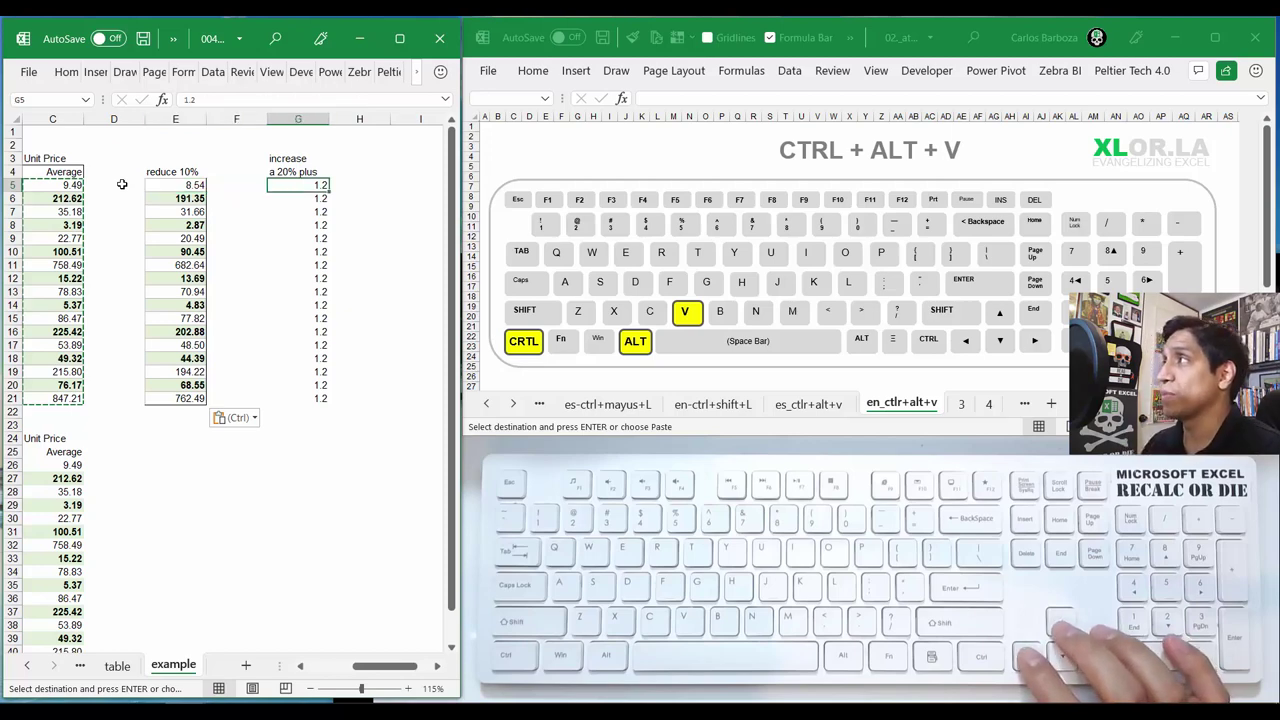
{"action": "key", "text": "Left"}
{"action": "key", "text": "Left"}
{"action": "key", "text": "Left"}
{"action": "key", "text": "Left"}
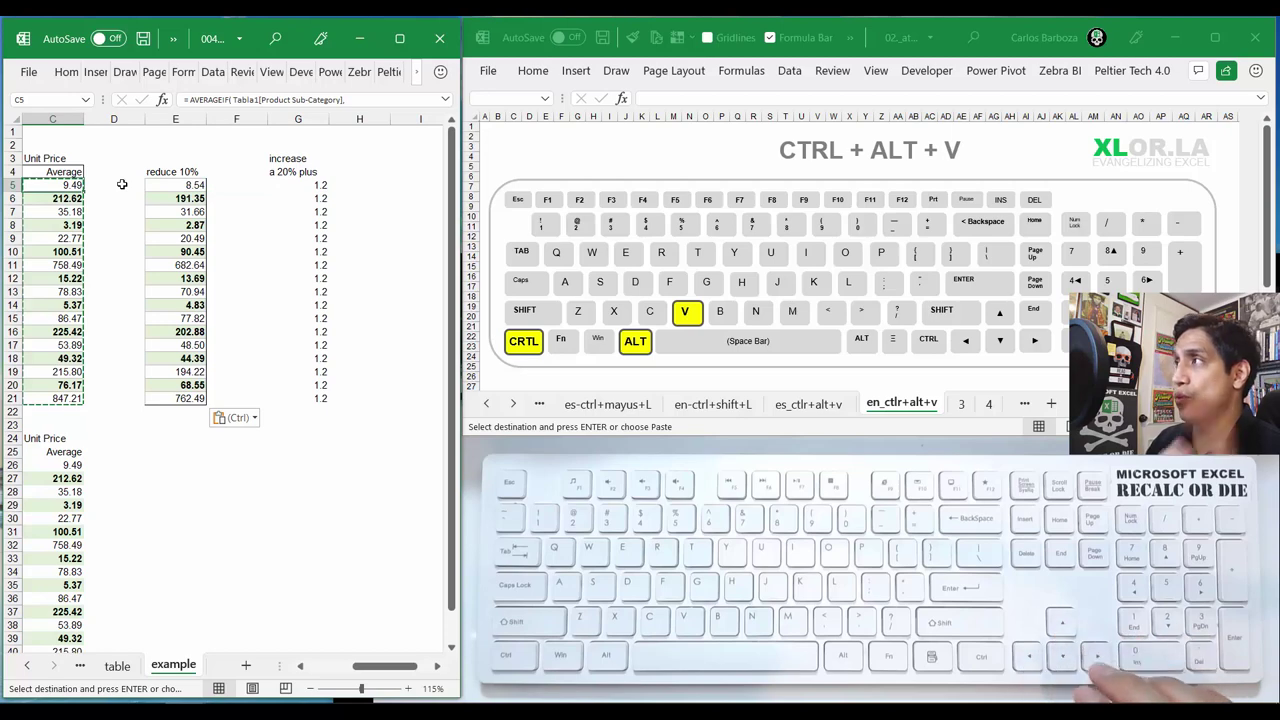
{"action": "key", "text": "ctrl+shift+Down"}
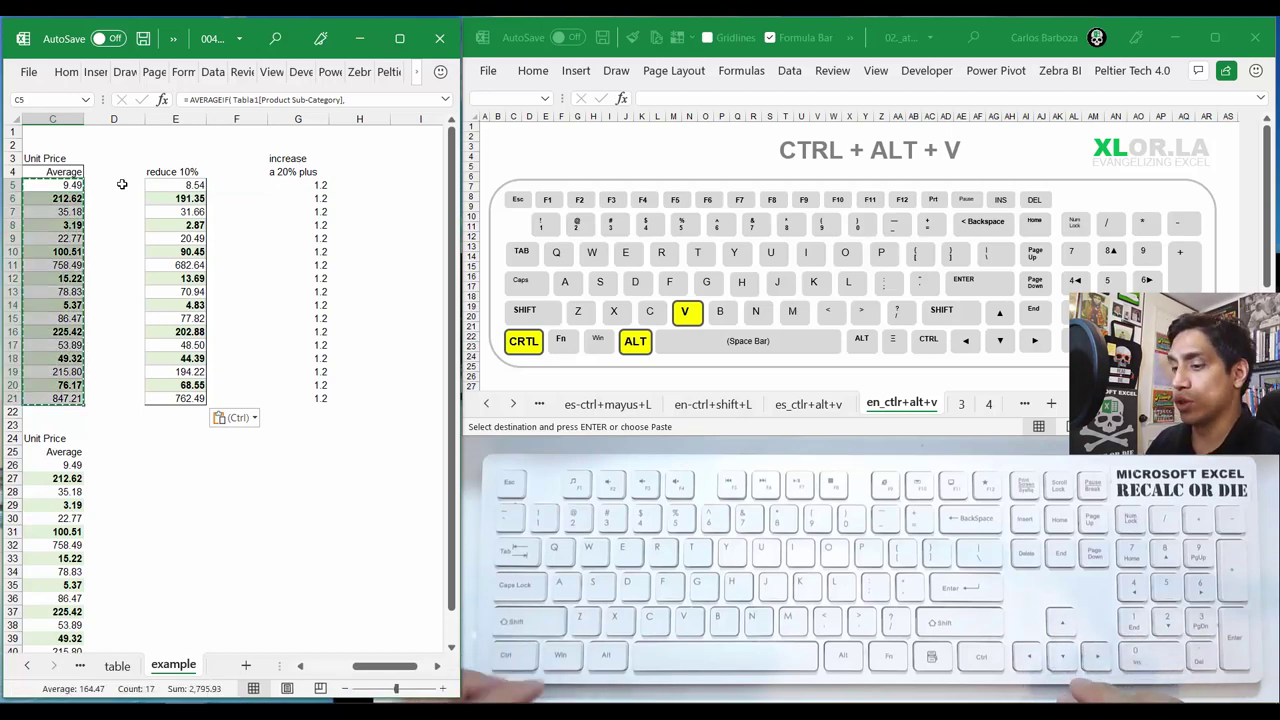
{"action": "key", "text": "Right"}
{"action": "key", "text": "Right"}
{"action": "key", "text": "Right"}
{"action": "key", "text": "Right"}
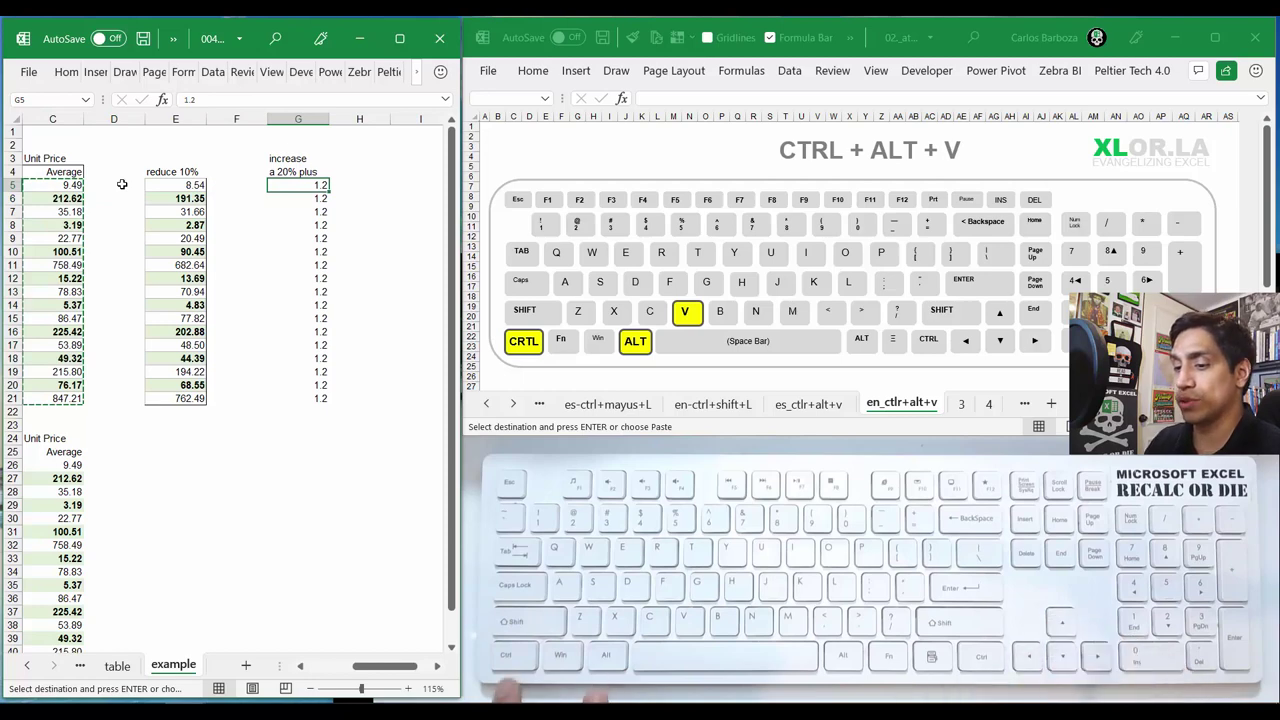
{"action": "key", "text": "ctrl+alt+v"}
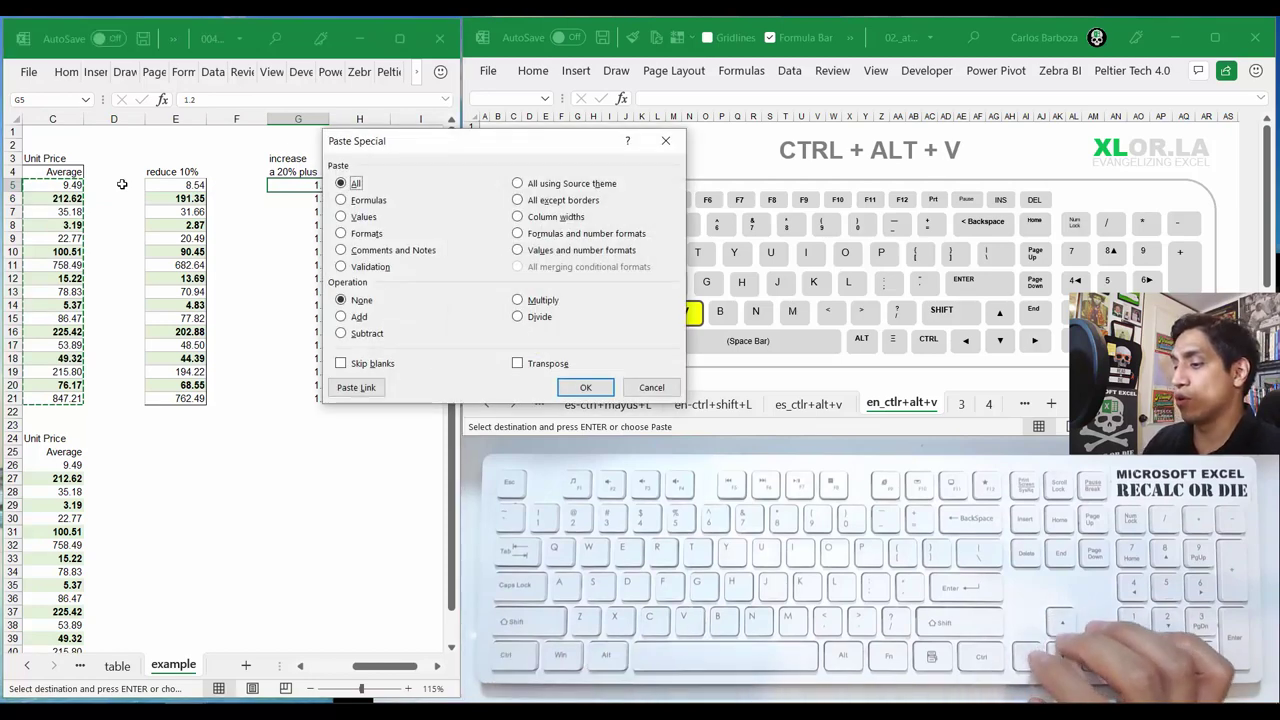
{"action": "key", "text": "m"}
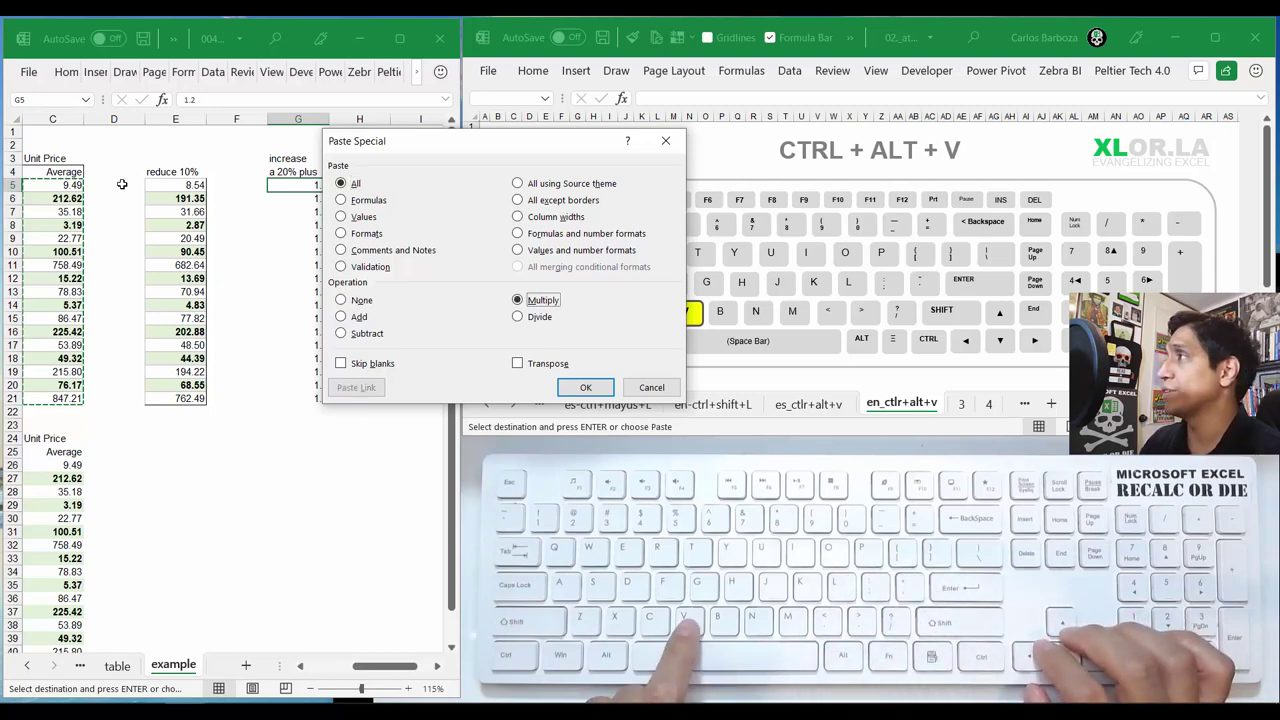
{"action": "key", "text": "v"}
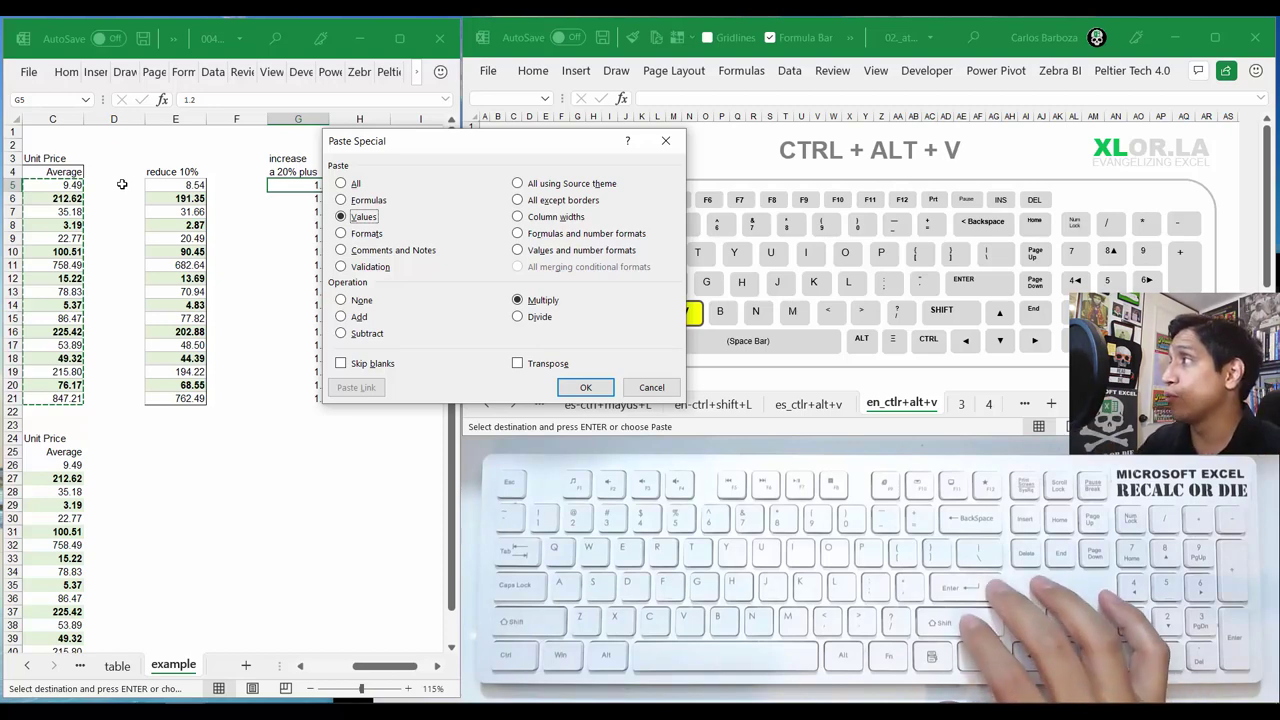
{"action": "key", "text": "Return"}
{"action": "key", "text": "Escape"}
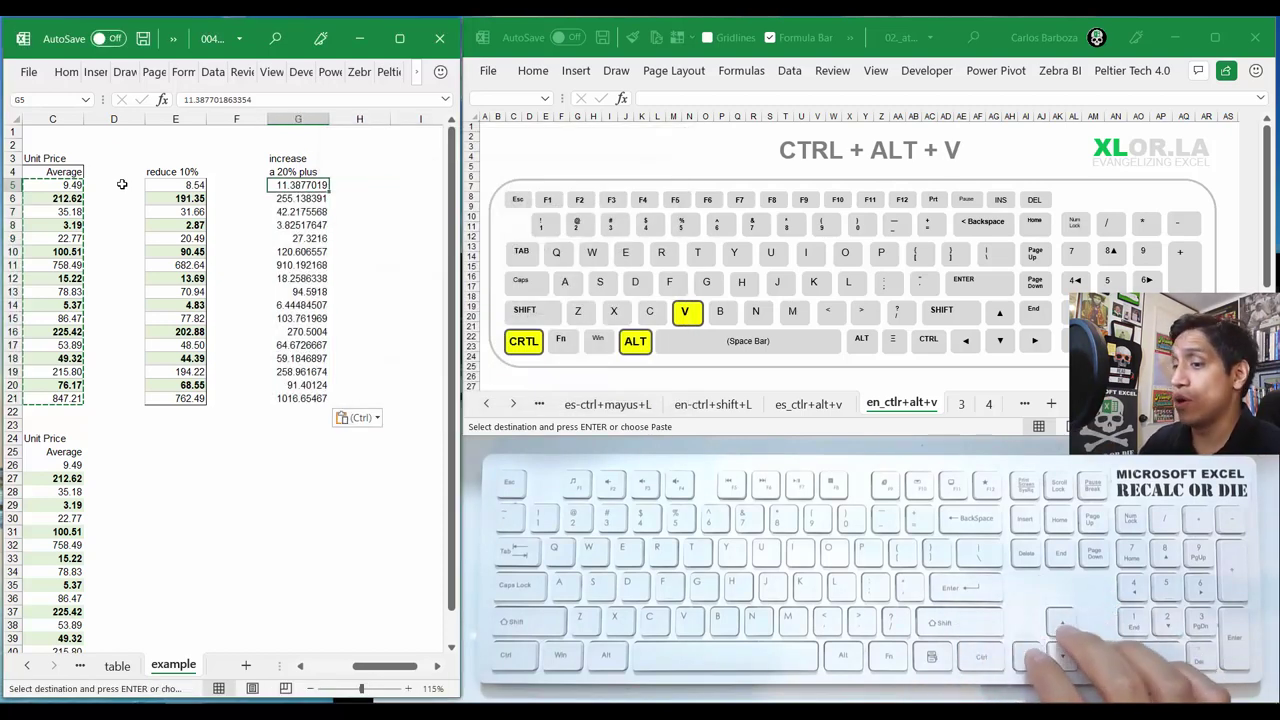
{"action": "key", "text": "F2"}
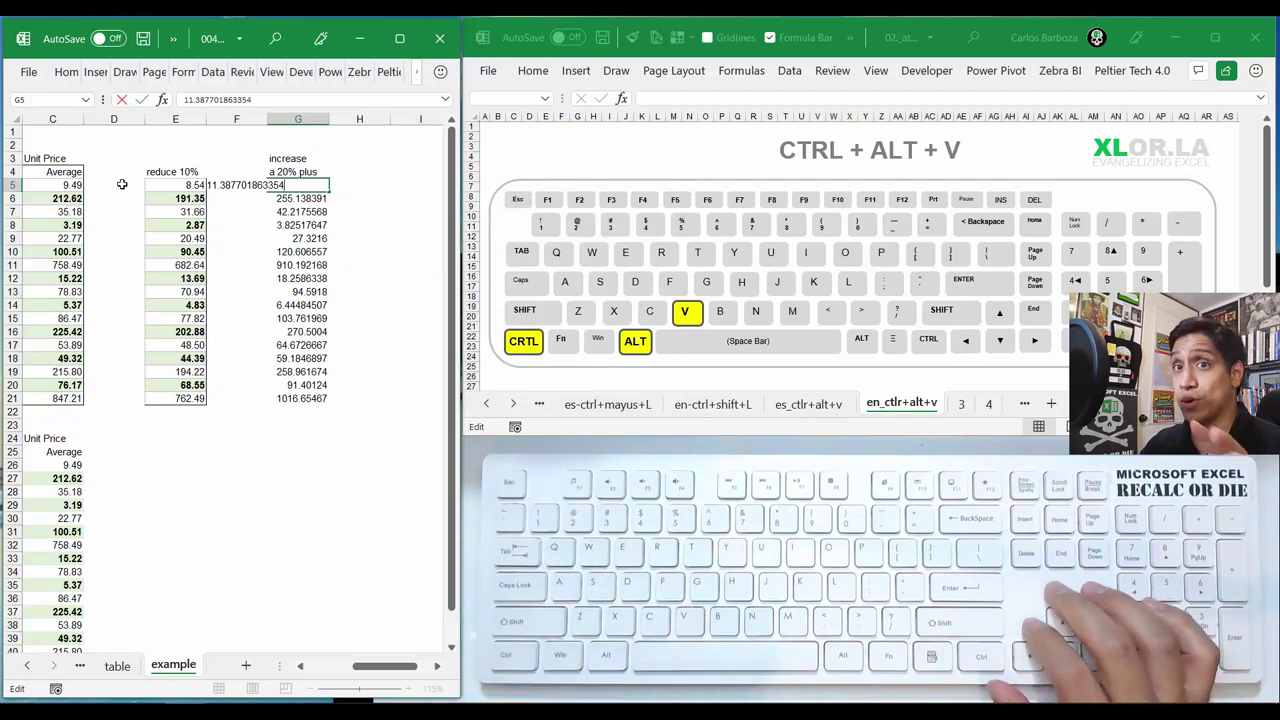
{"action": "key", "text": "Escape"}
{"action": "key", "text": "Left"}
{"action": "key", "text": "Left"}
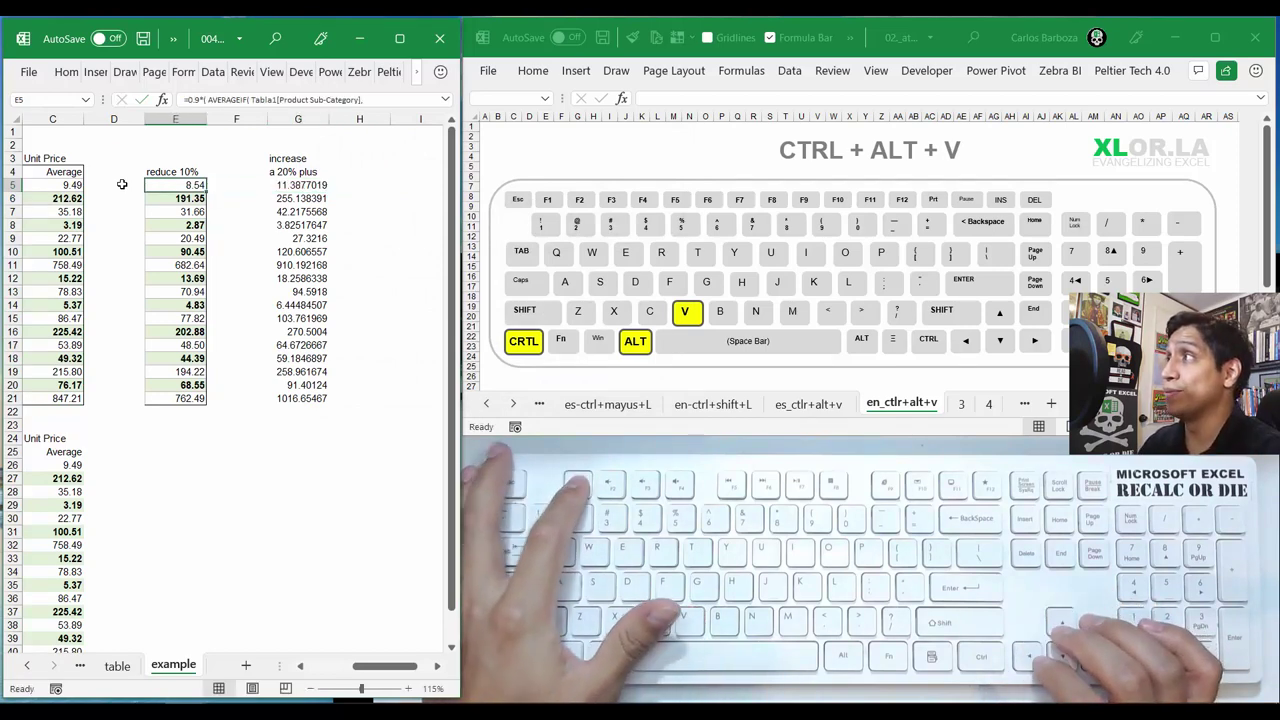
{"action": "key", "text": "F1"}
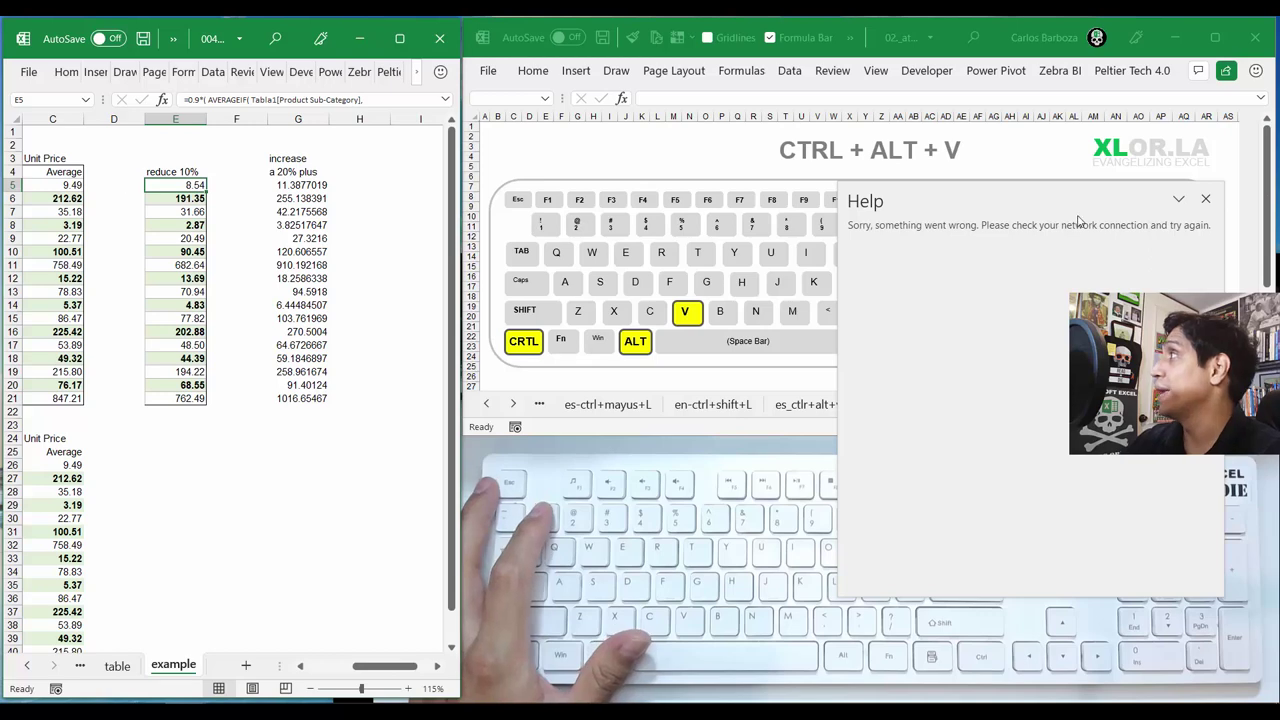
{"action": "key", "text": "Escape"}
{"action": "key", "text": "F2"}
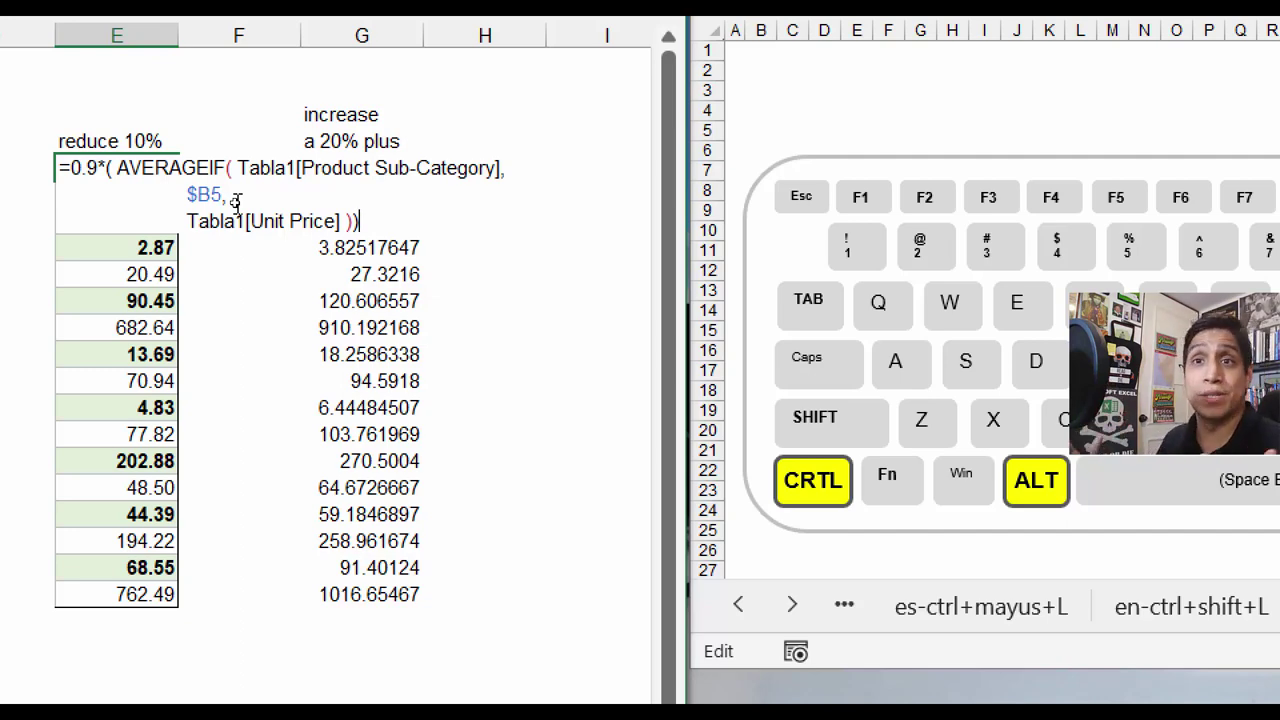
{"action": "key", "text": "ctrl+Return"}
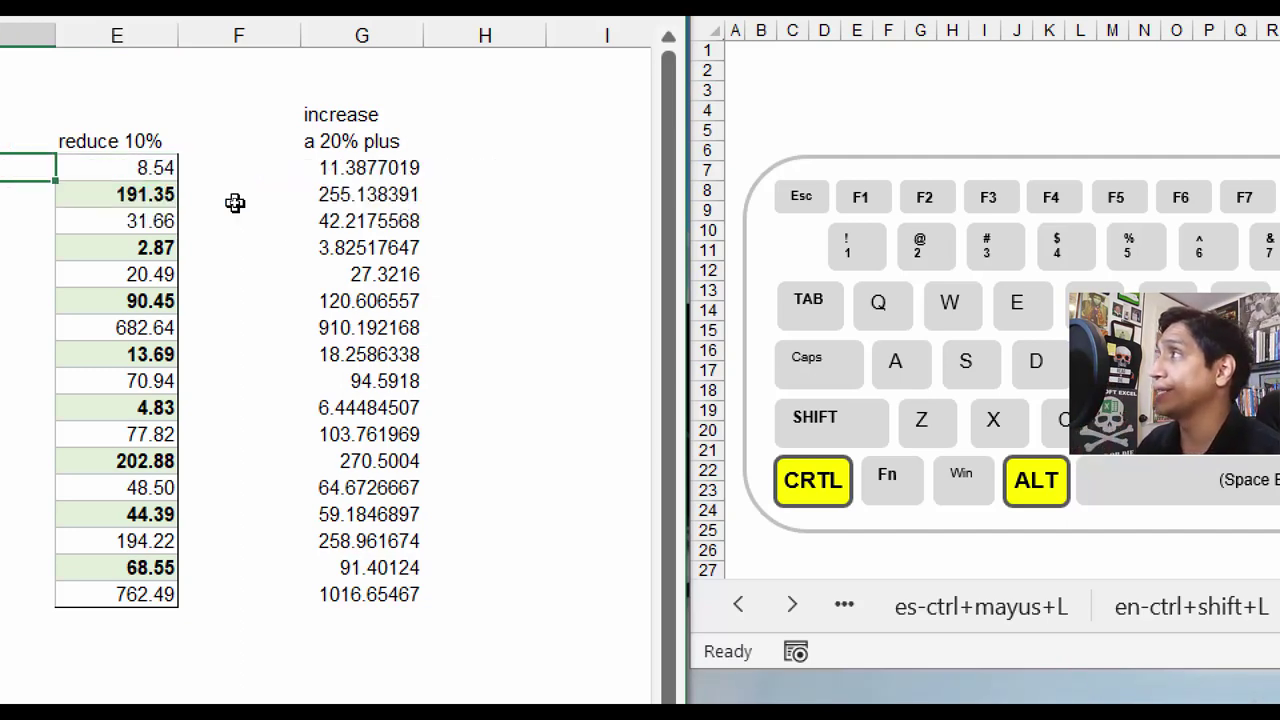
{"action": "key", "text": "Left"}
{"action": "key", "text": "Left"}
{"action": "key", "text": "Left"}
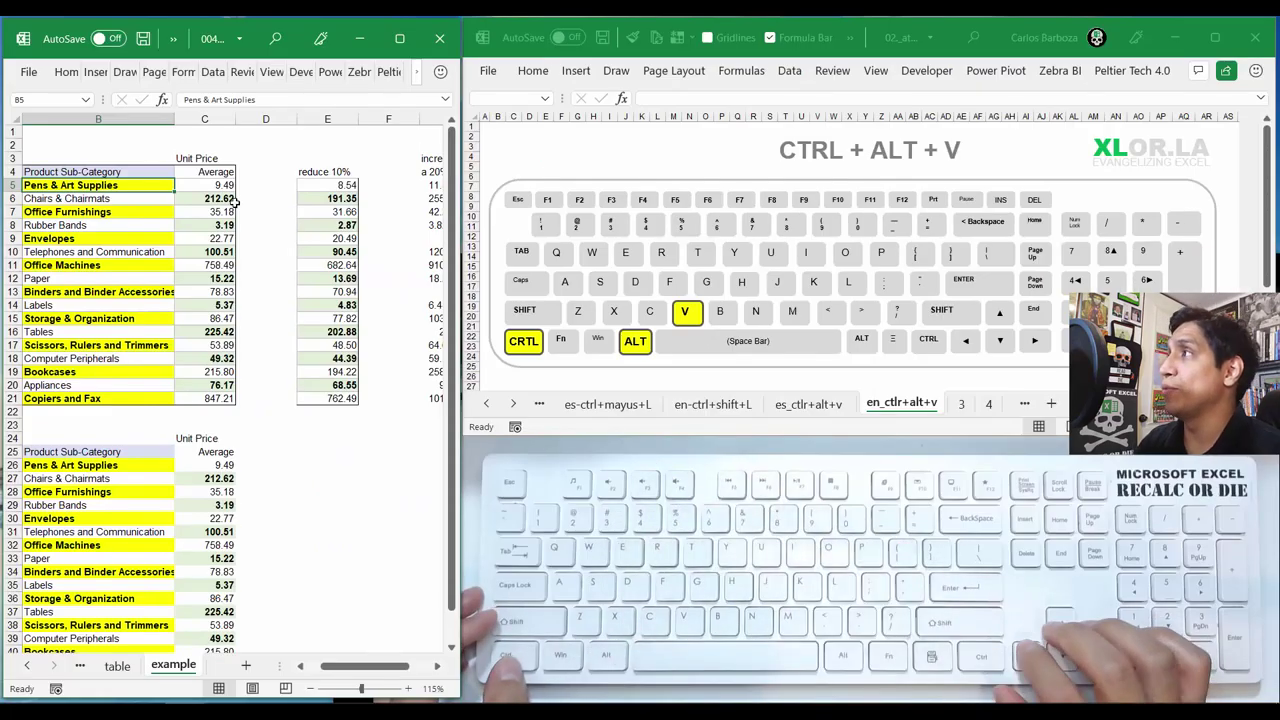
Copy the Product Sub-Category list B4:B21
{"action": "key", "text": "Up"}
{"action": "key", "text": "ctrl+shift+Down"}
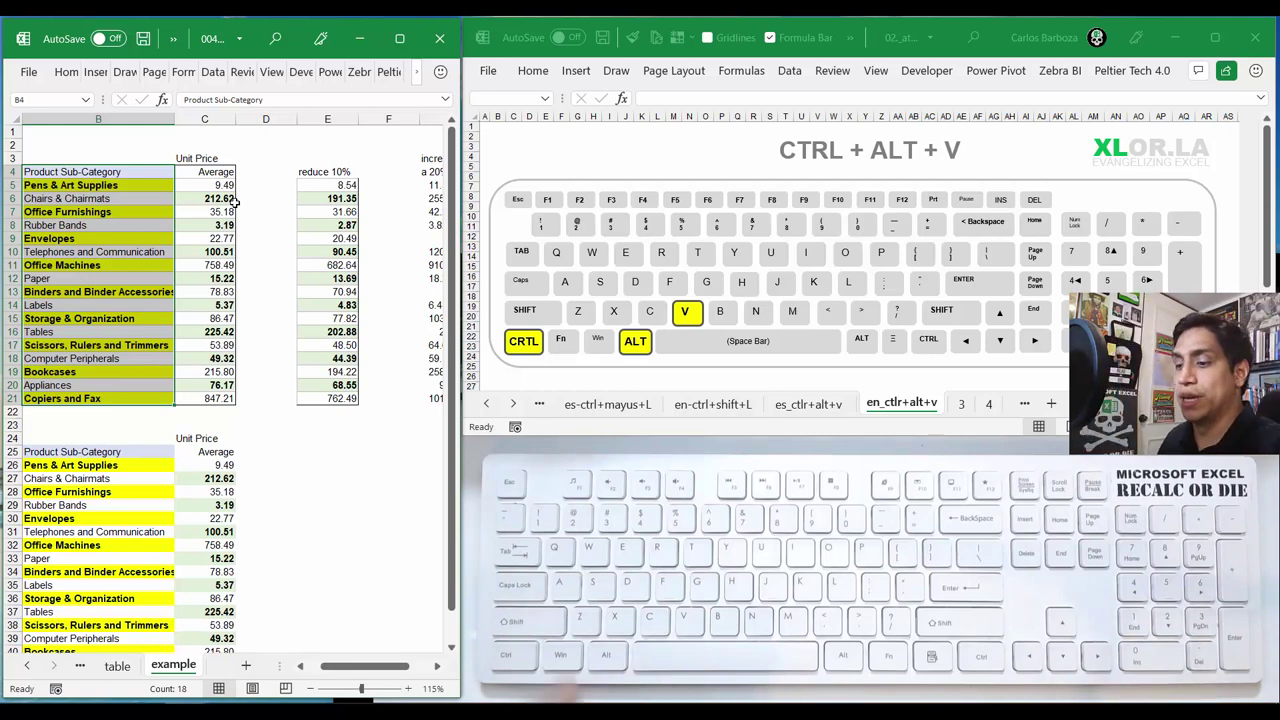
{"action": "key", "text": "ctrl+c"}
{"action": "key", "text": "Right"}
{"action": "key", "text": "Right"}
{"action": "key", "text": "Right"}
{"action": "key", "text": "Right"}
{"action": "key", "text": "Right"}
{"action": "key", "text": "Right"}
{"action": "key", "text": "Right"}
{"action": "key", "text": "Right"}
{"action": "key", "text": "Right"}
{"action": "key", "text": "Right"}
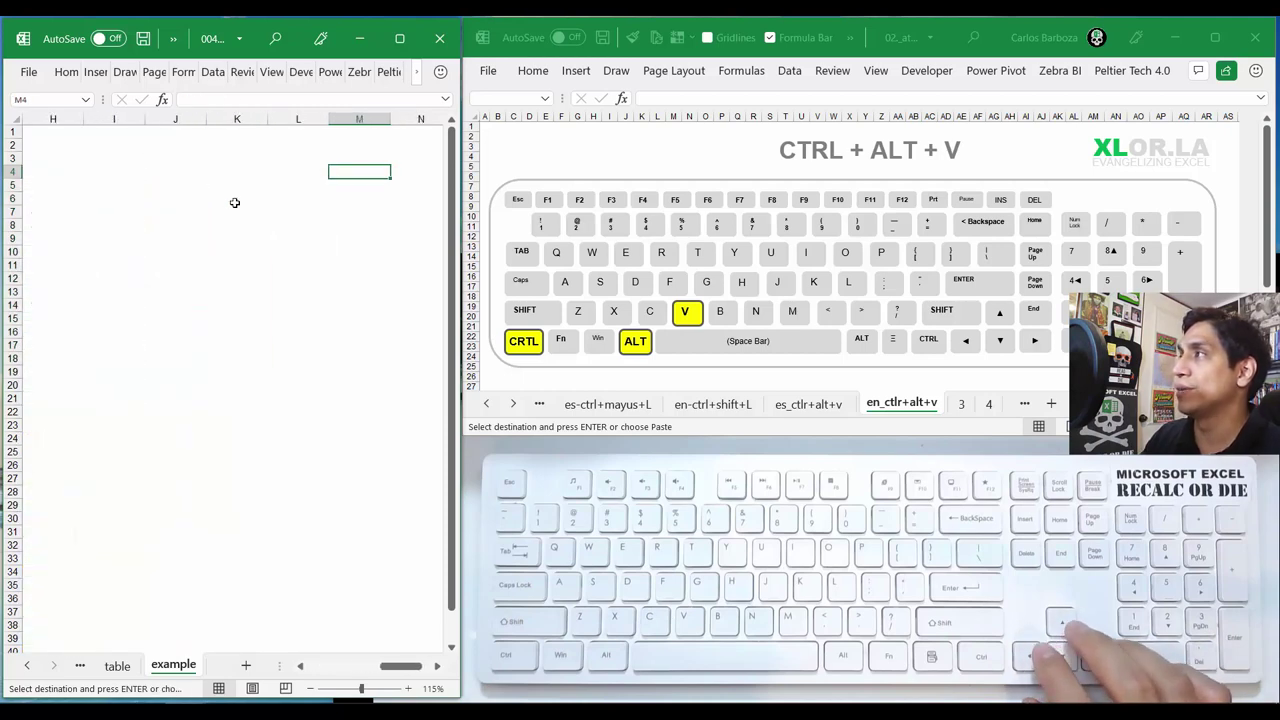
{"action": "key", "text": "Left"}
{"action": "key", "text": "Left"}
{"action": "key", "text": "Left"}
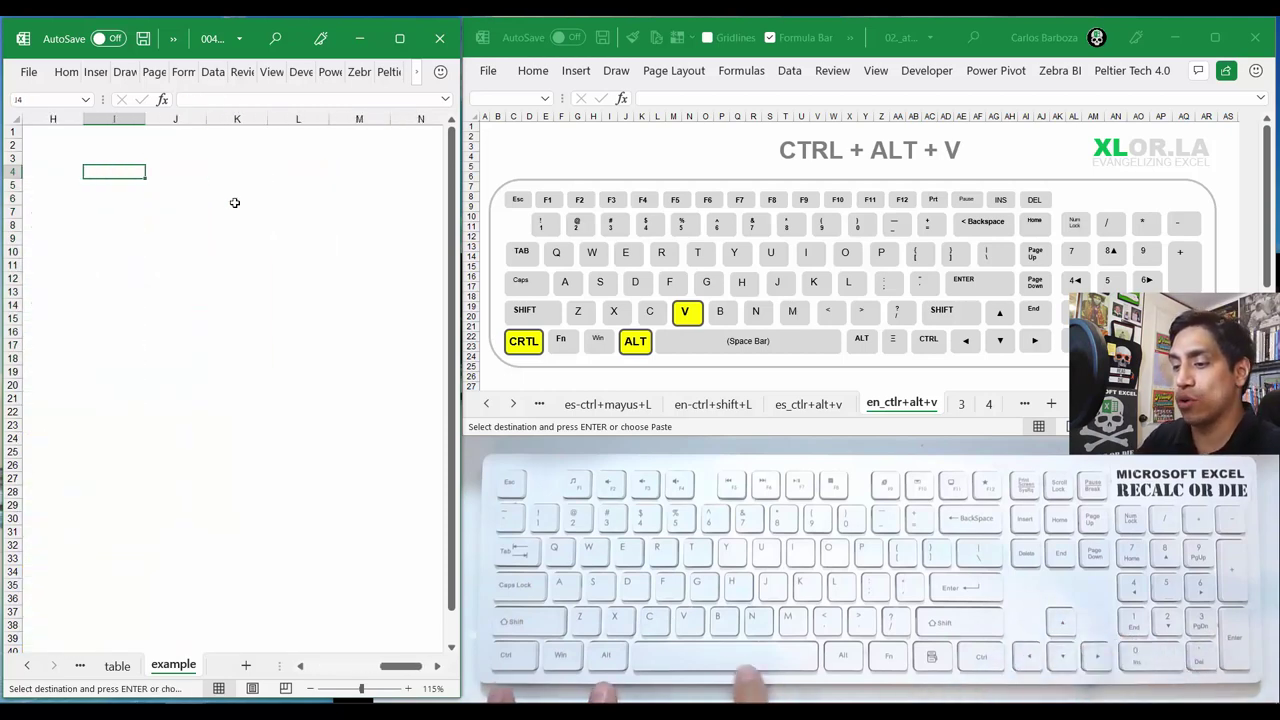
Paste the list at I4 as transposed values running across row 4
{"action": "key", "text": "ctrl+alt+v"}
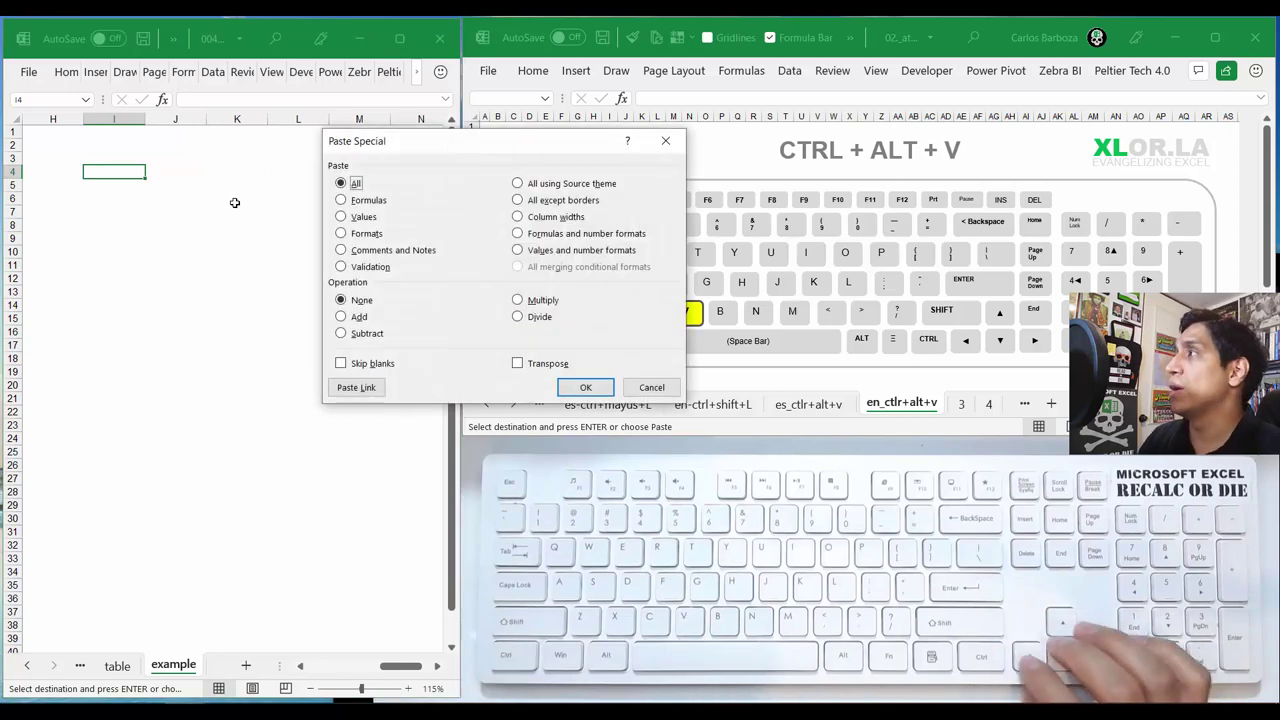
{"action": "key", "text": "Down"}
{"action": "key", "text": "Down"}
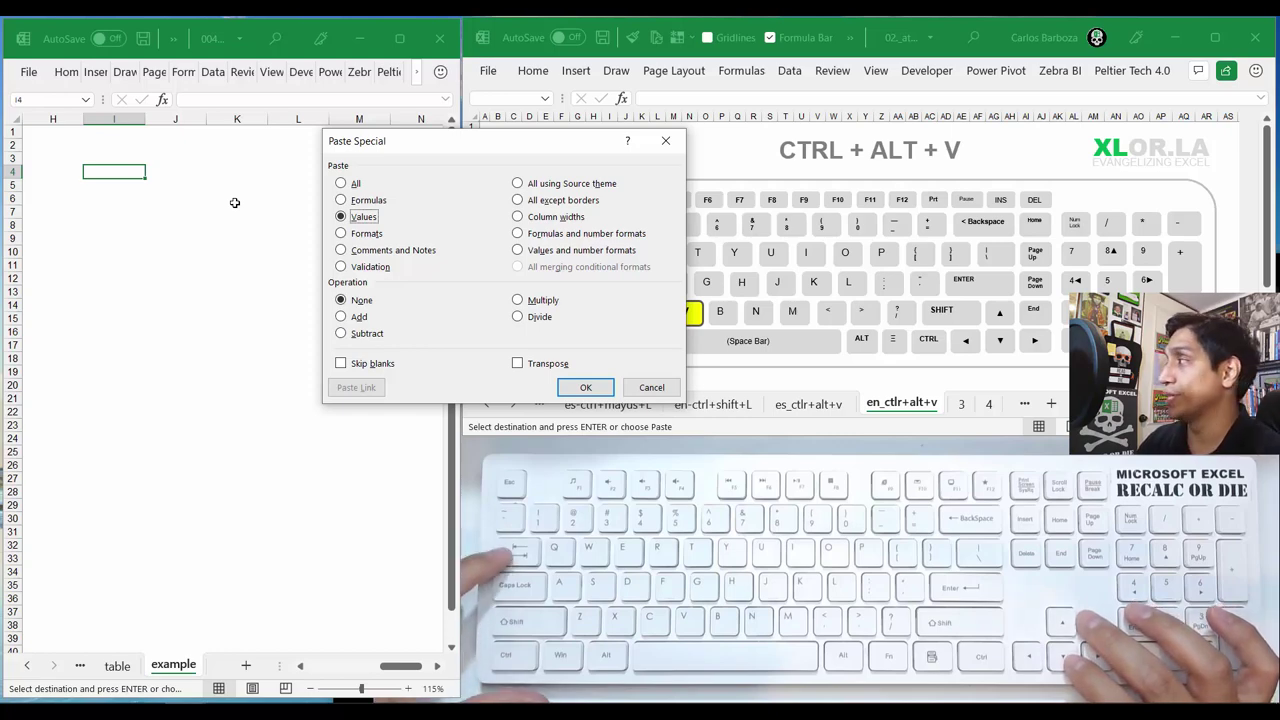
{"action": "key", "text": "Tab"}
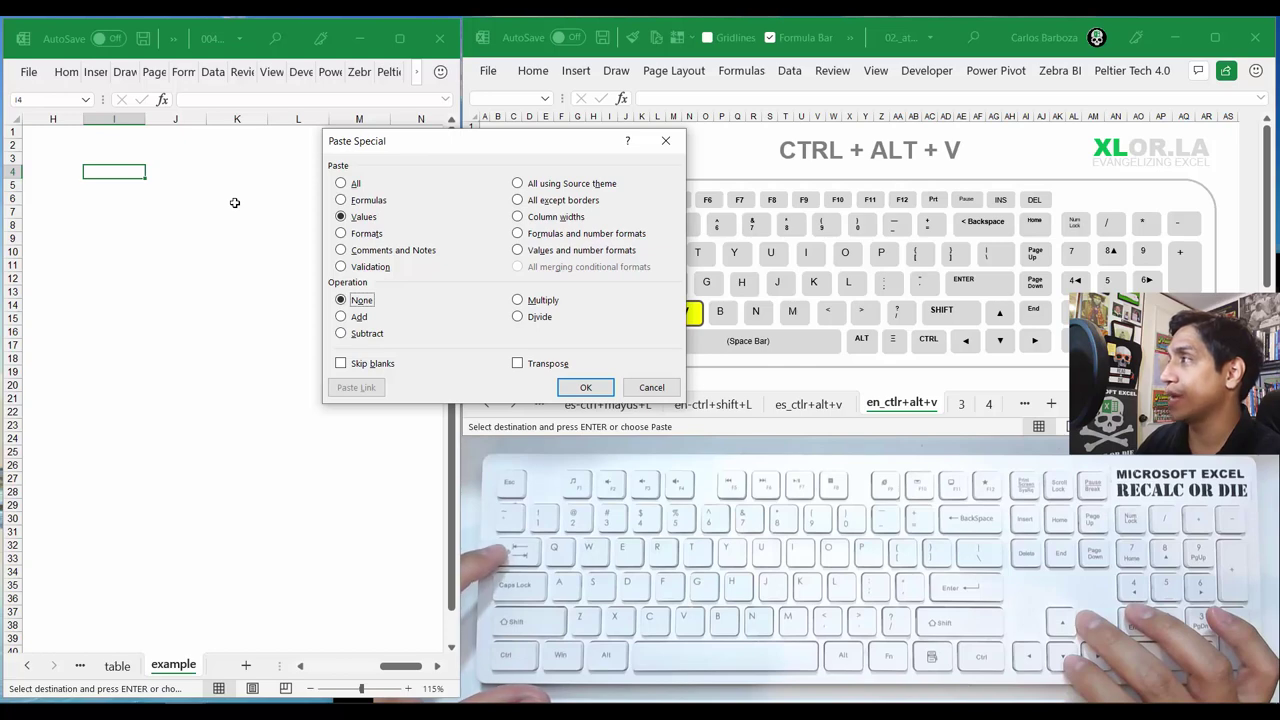
{"action": "key", "text": "Tab"}
{"action": "key", "text": "Tab"}
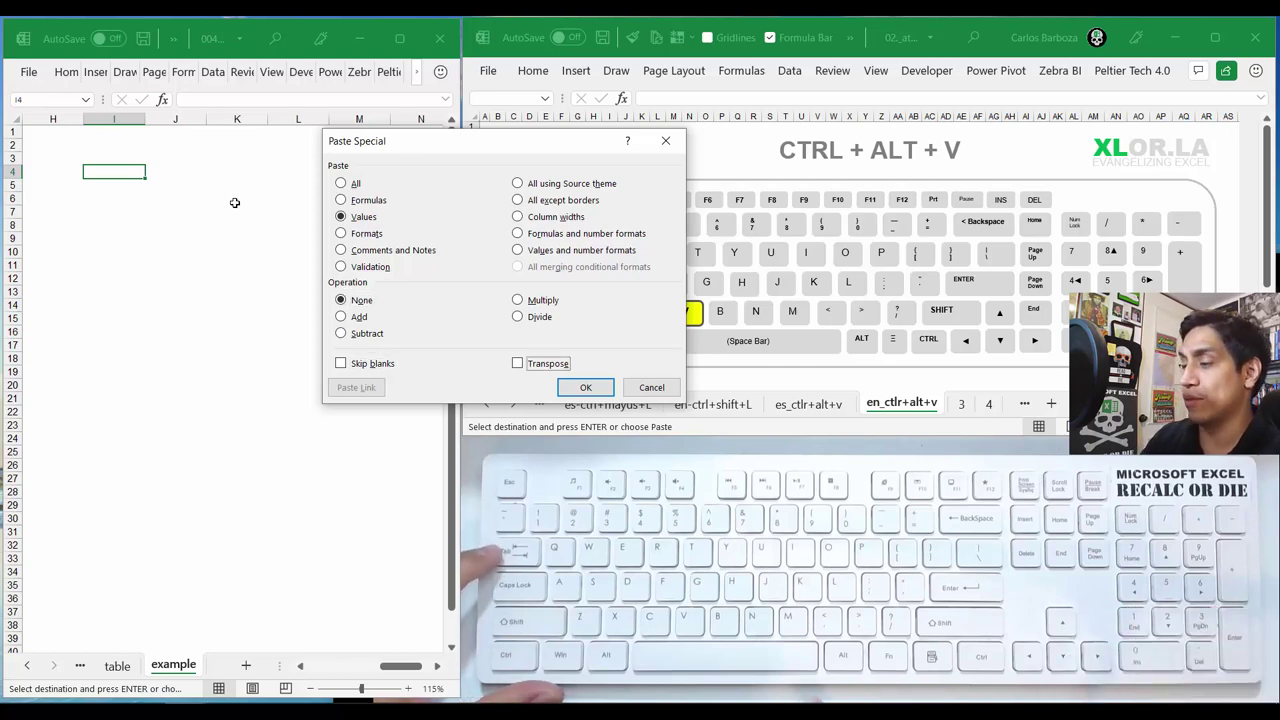
{"action": "key", "text": "space"}
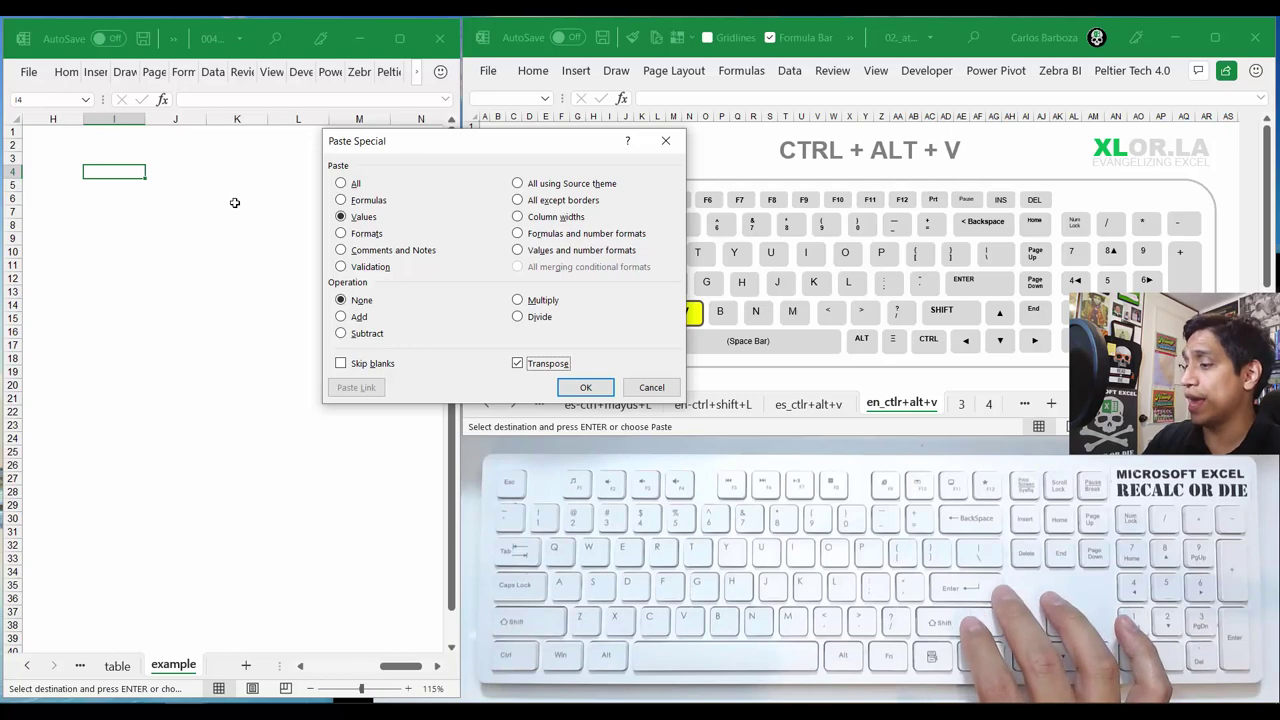
{"action": "key", "text": "Return"}
{"action": "key", "text": "Right"}
{"action": "key", "text": "Right"}
{"action": "key", "text": "Right"}
{"action": "key", "text": "Right"}
{"action": "key", "text": "Right"}
{"action": "key", "text": "Right"}
{"action": "key", "text": "Right"}
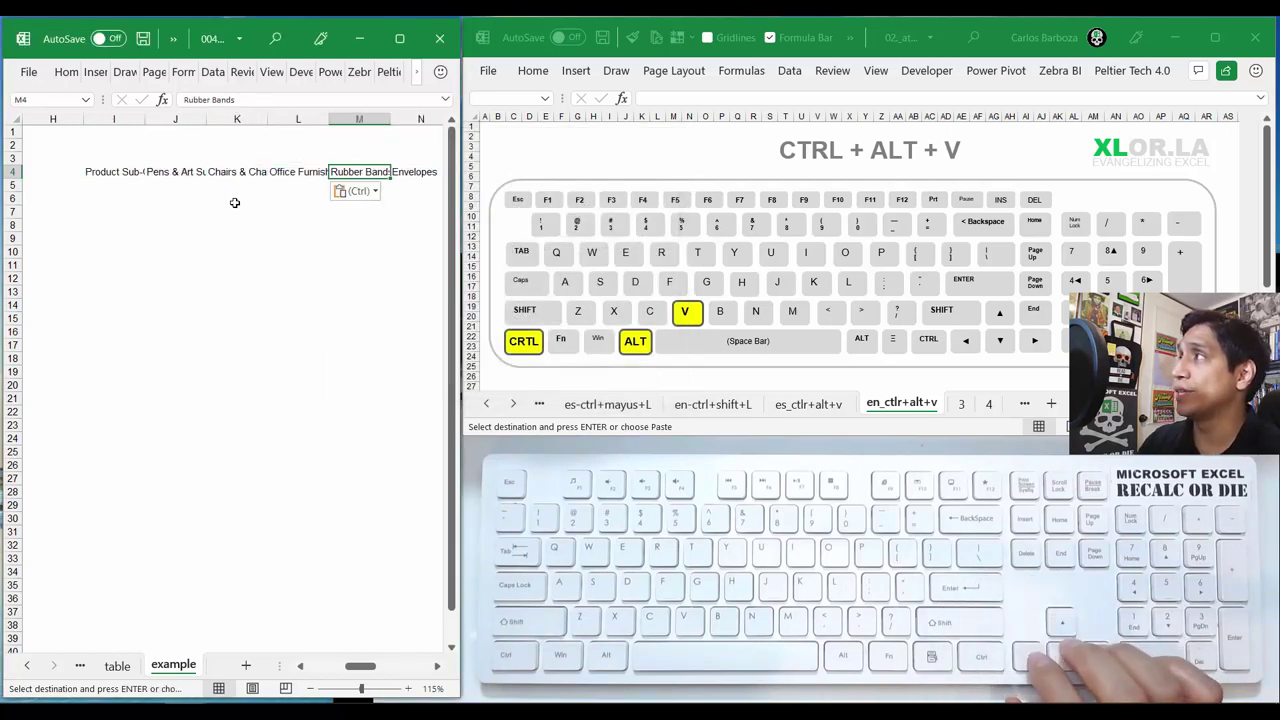
{"action": "key", "text": "Right"}
{"action": "key", "text": "Right"}
{"action": "key", "text": "Right"}
{"action": "key", "text": "Right"}
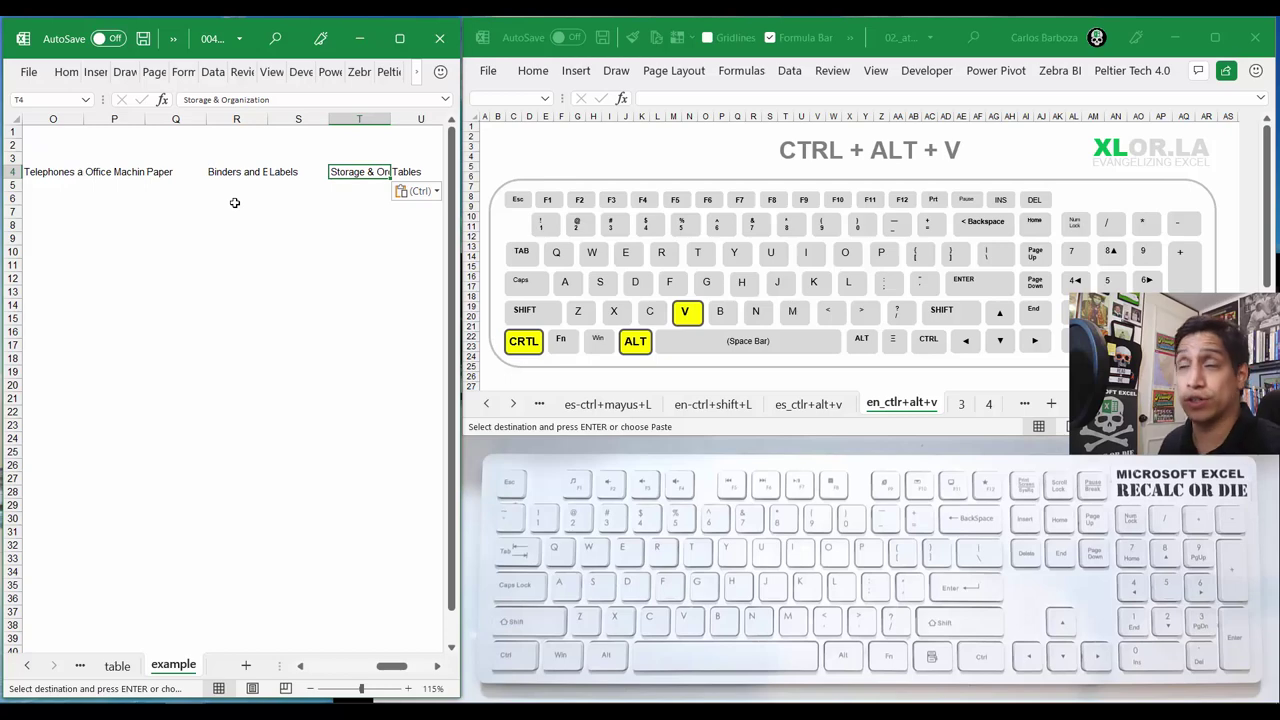
{"action": "key", "text": "Left"}
{"action": "key", "text": "Left"}
{"action": "key", "text": "Left"}
{"action": "key", "text": "Left"}
{"action": "key", "text": "Left"}
{"action": "key", "text": "Left"}
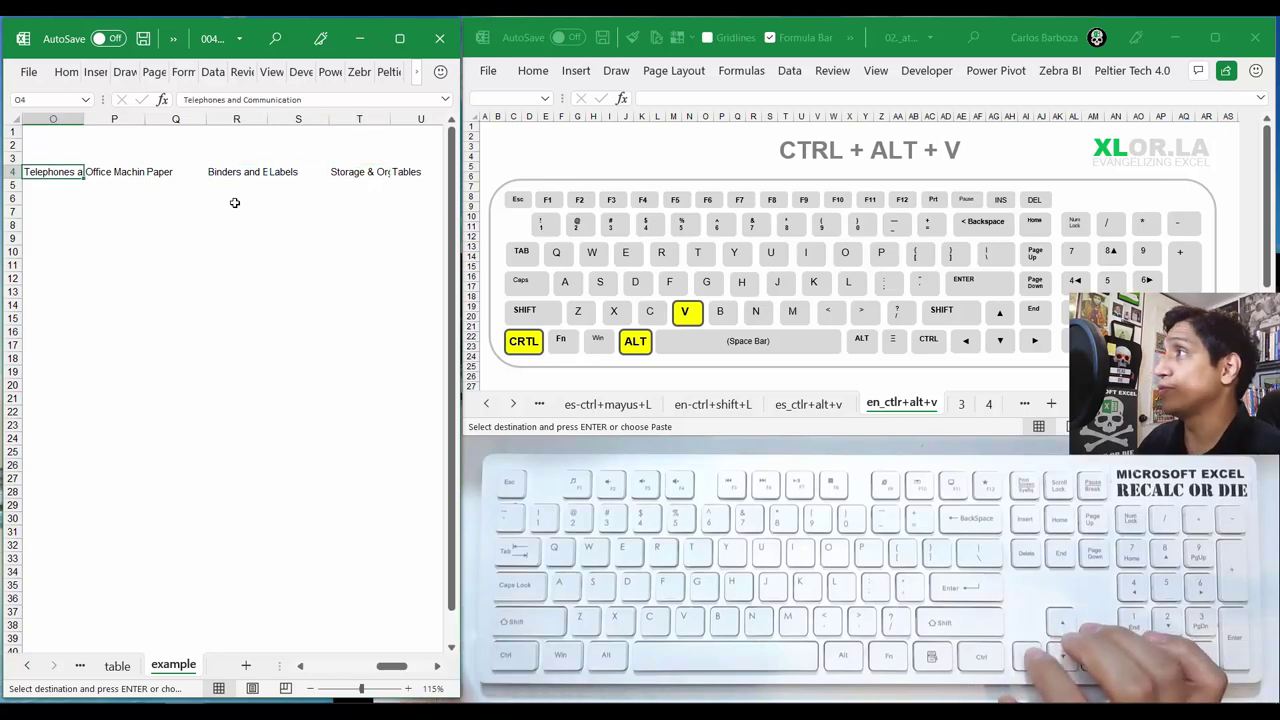
{"action": "key", "text": "Right"}
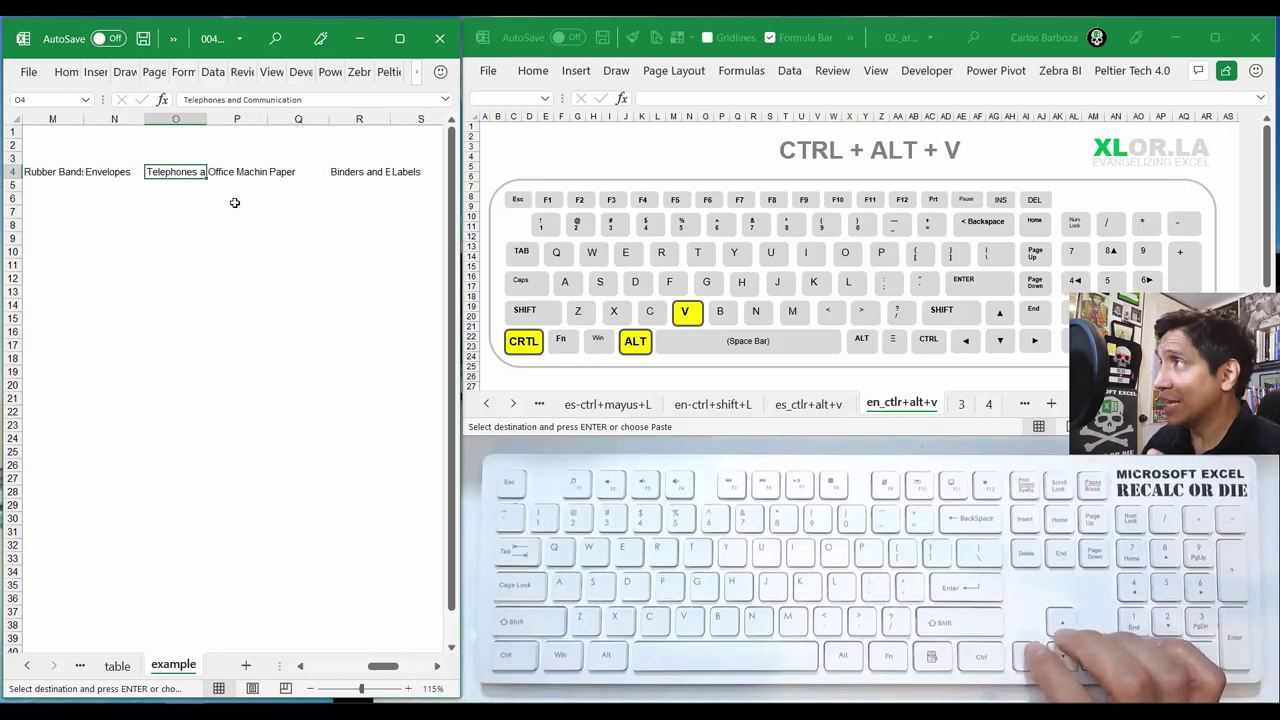
{"action": "key", "text": "Left"}
{"action": "key", "text": "Left"}
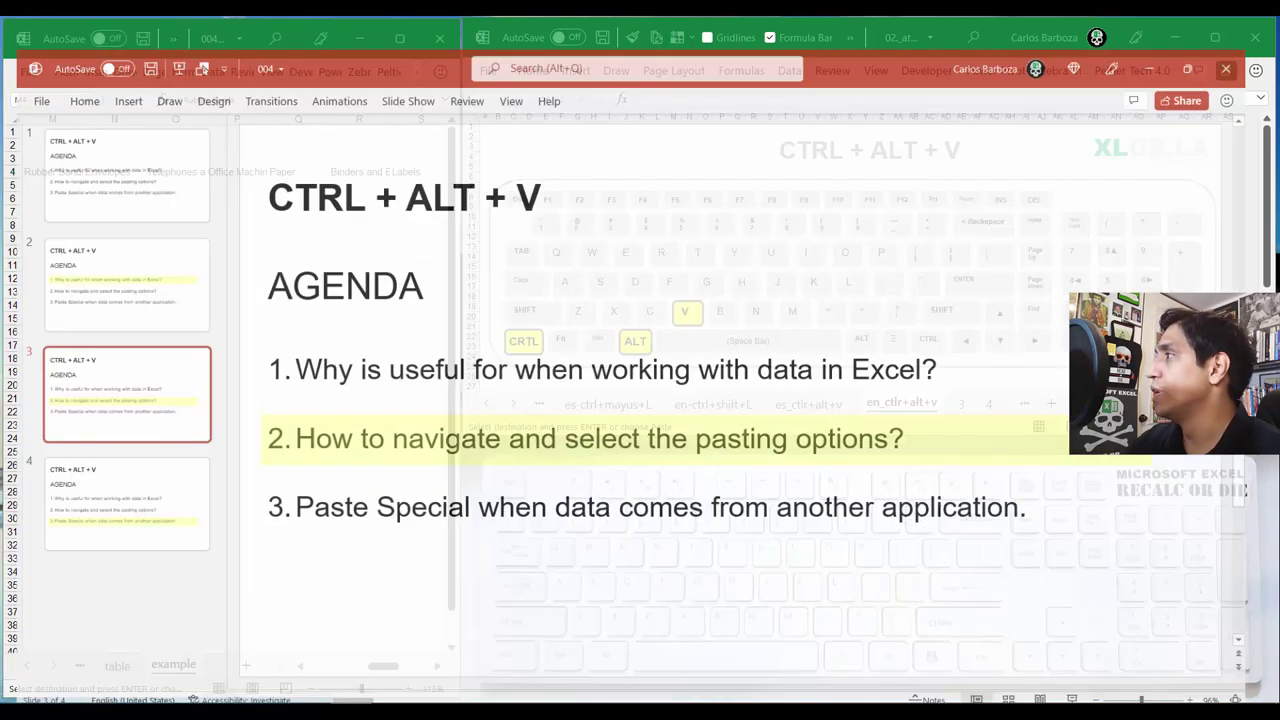
Advance to slide 4 with agenda item 3 highlighted and select the whole agenda text box
{"action": "key", "text": "Down"}
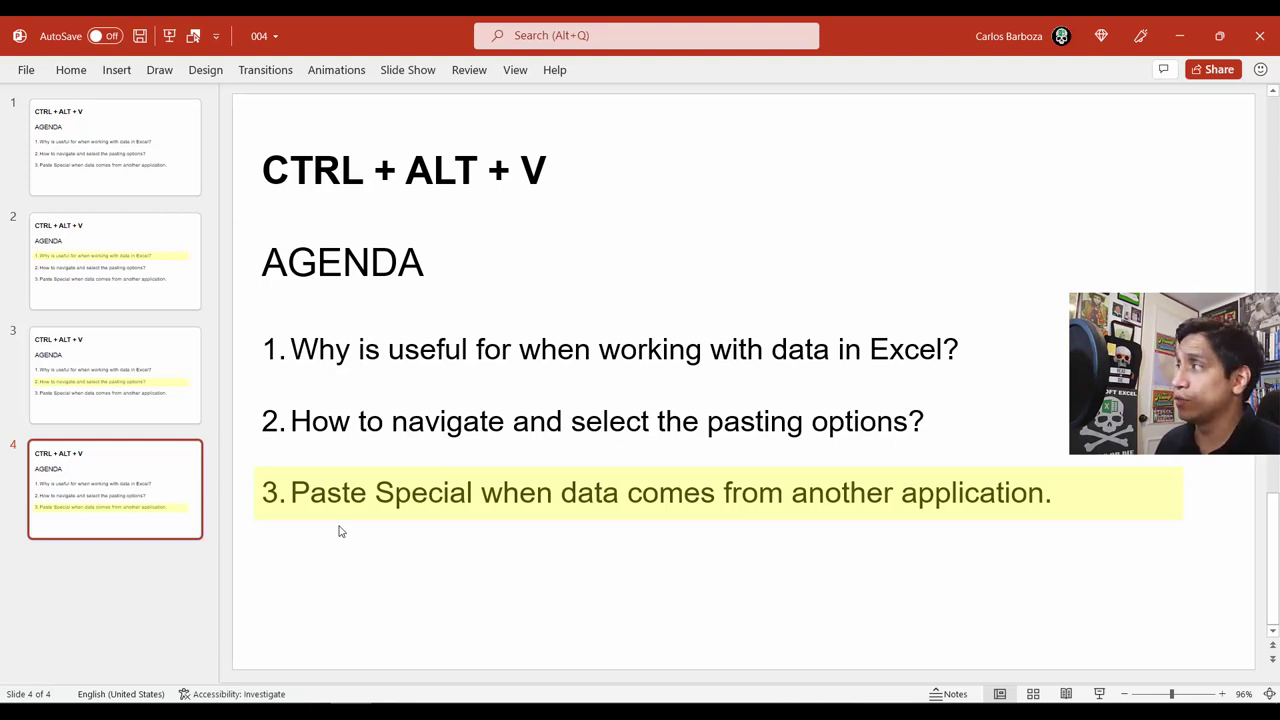
{"action": "left_click", "coordinate": [383, 385]}
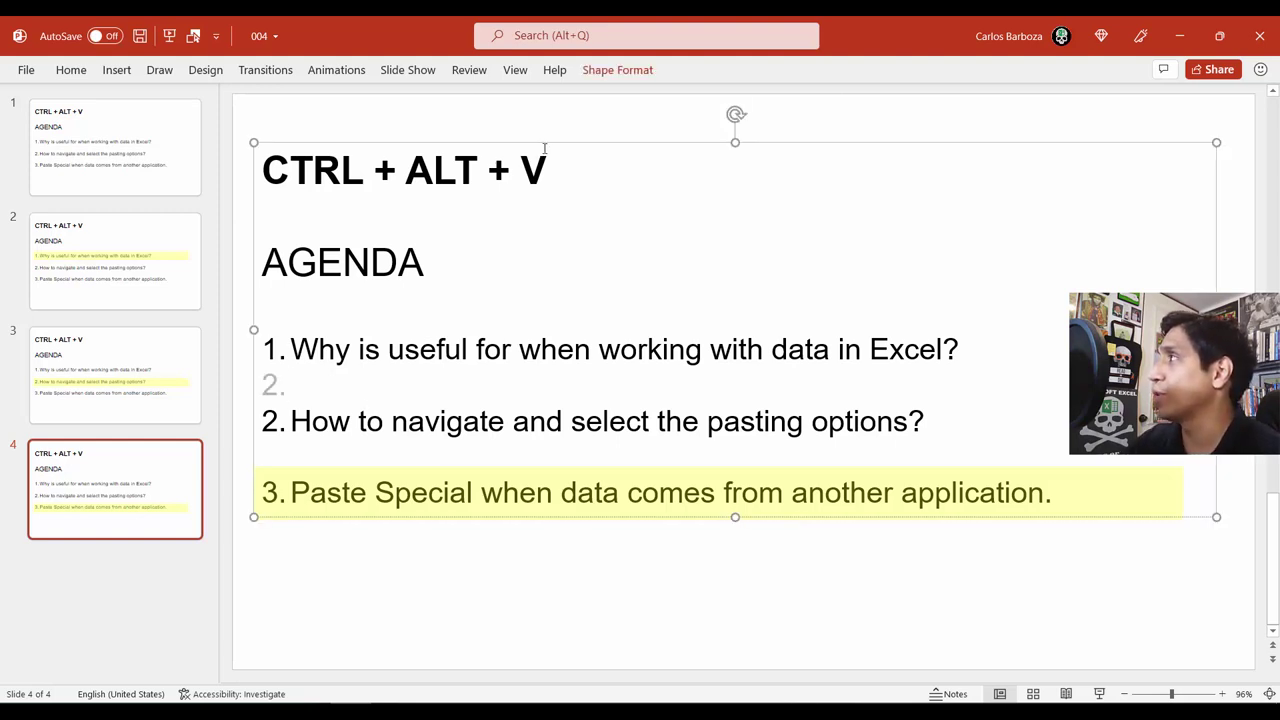
{"action": "key", "text": "Escape"}
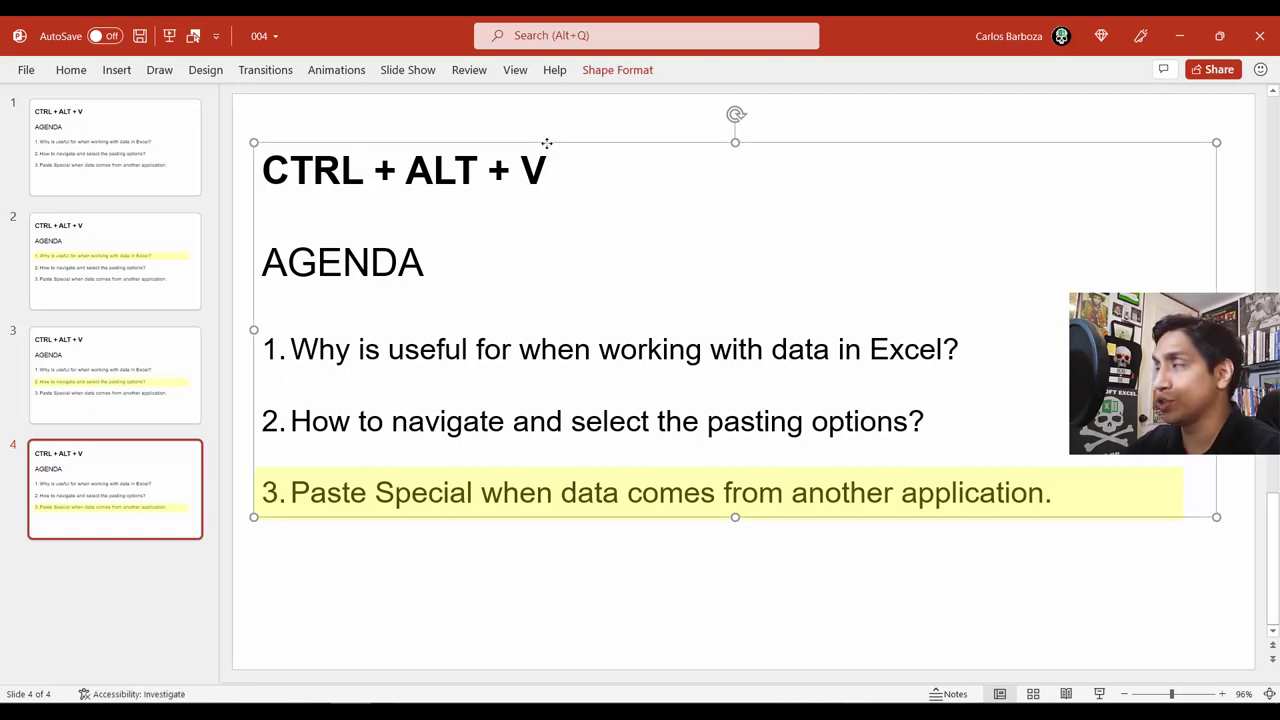
{"action": "left_click", "coordinate": [1180, 37]}
{"action": "left_click", "coordinate": [371, 250]}
{"action": "right_click", "coordinate": [92, 270]}
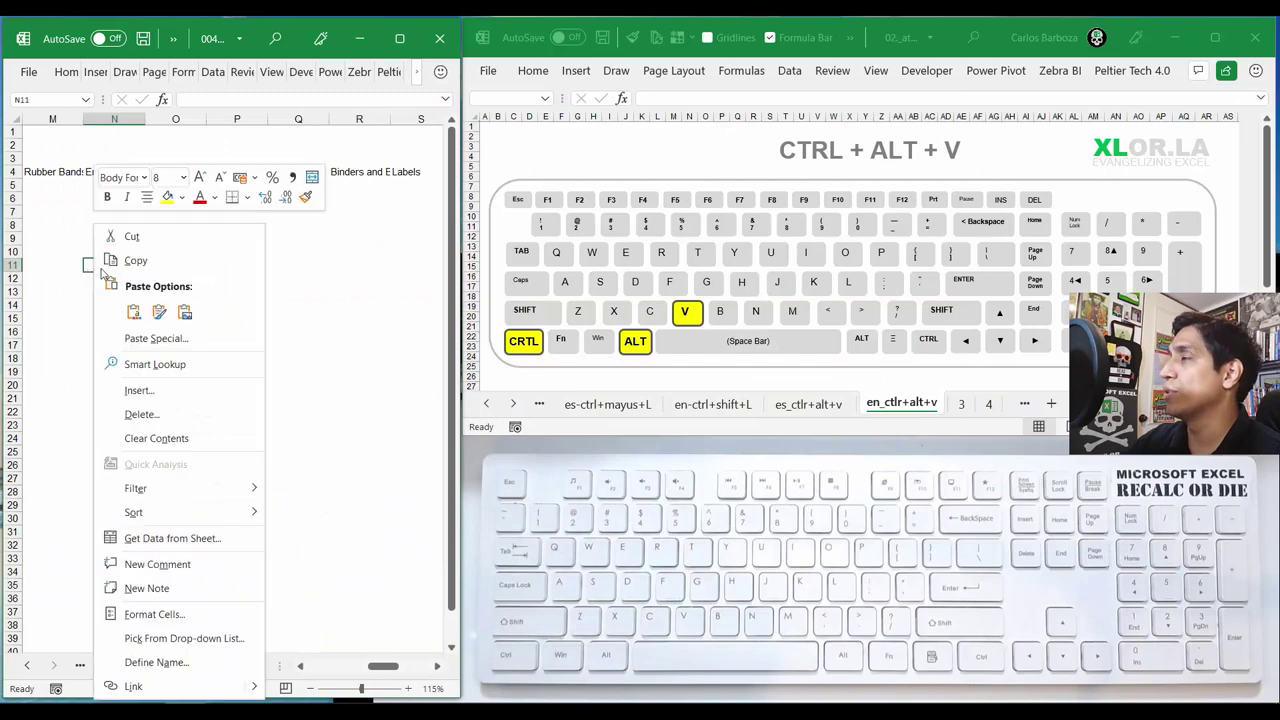
{"action": "key", "text": "Escape"}
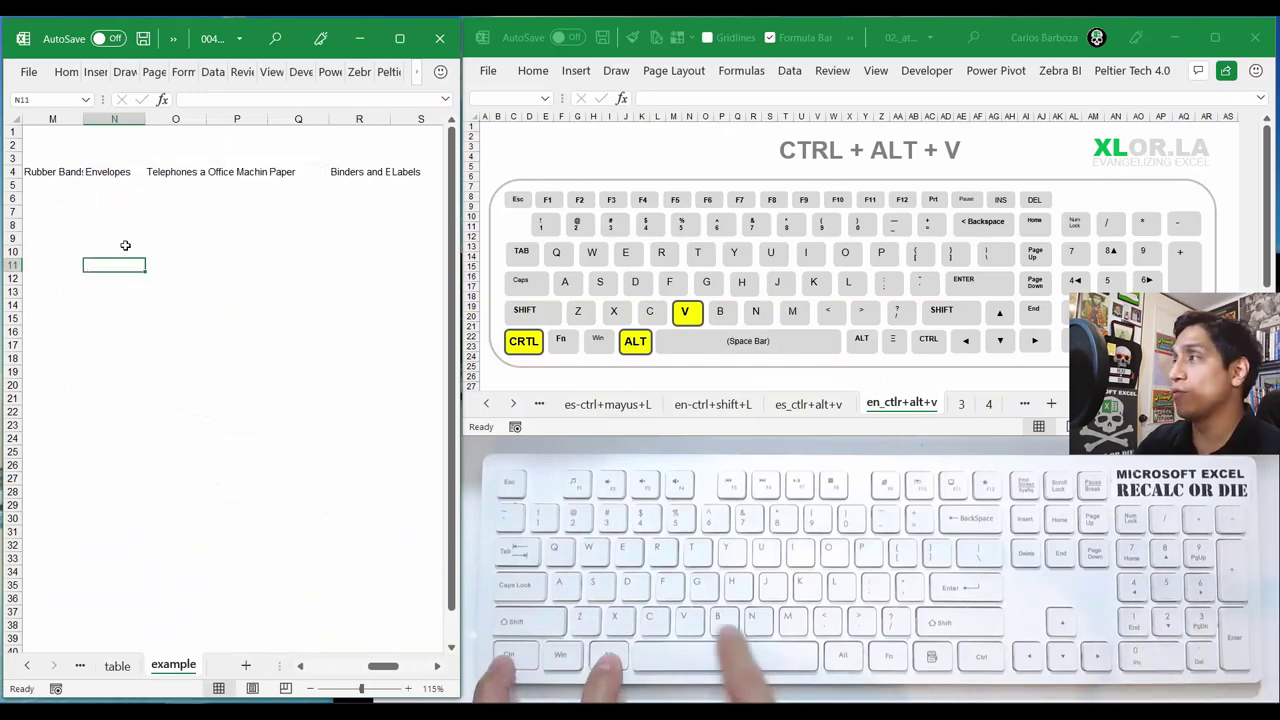
{"action": "key", "text": "ctrl+alt+v"}
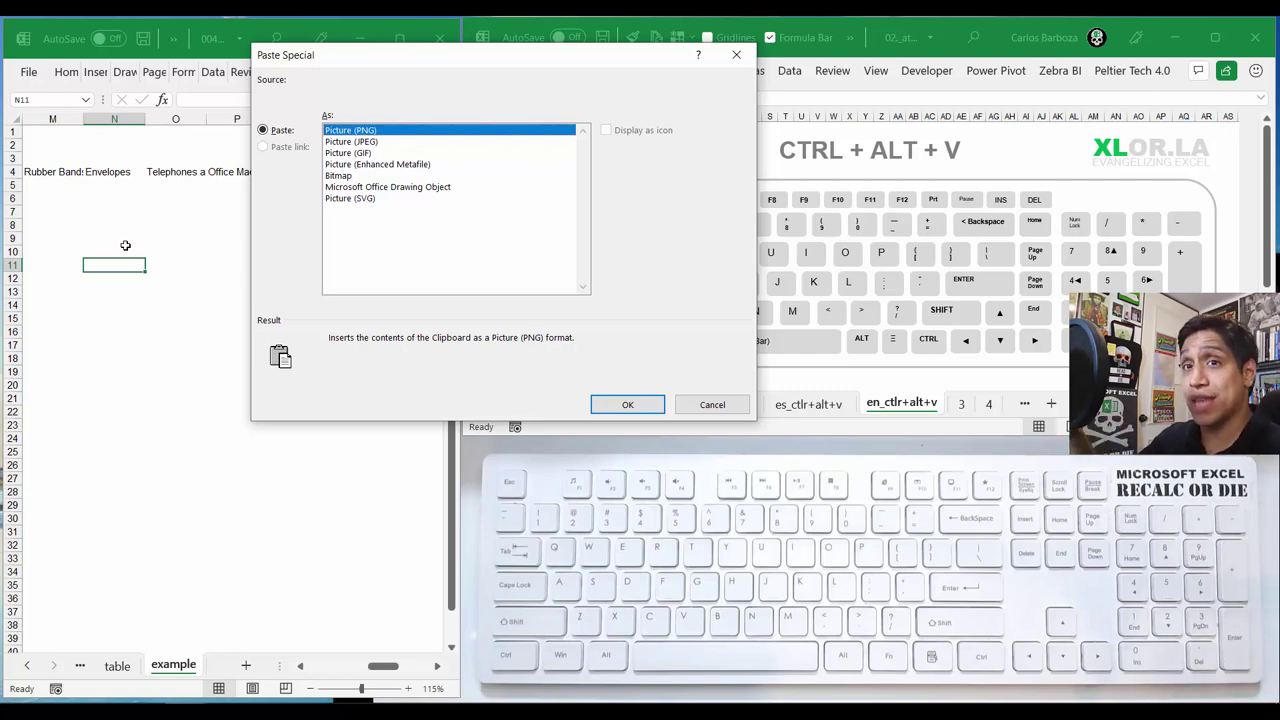
{"action": "key", "text": "Escape"}
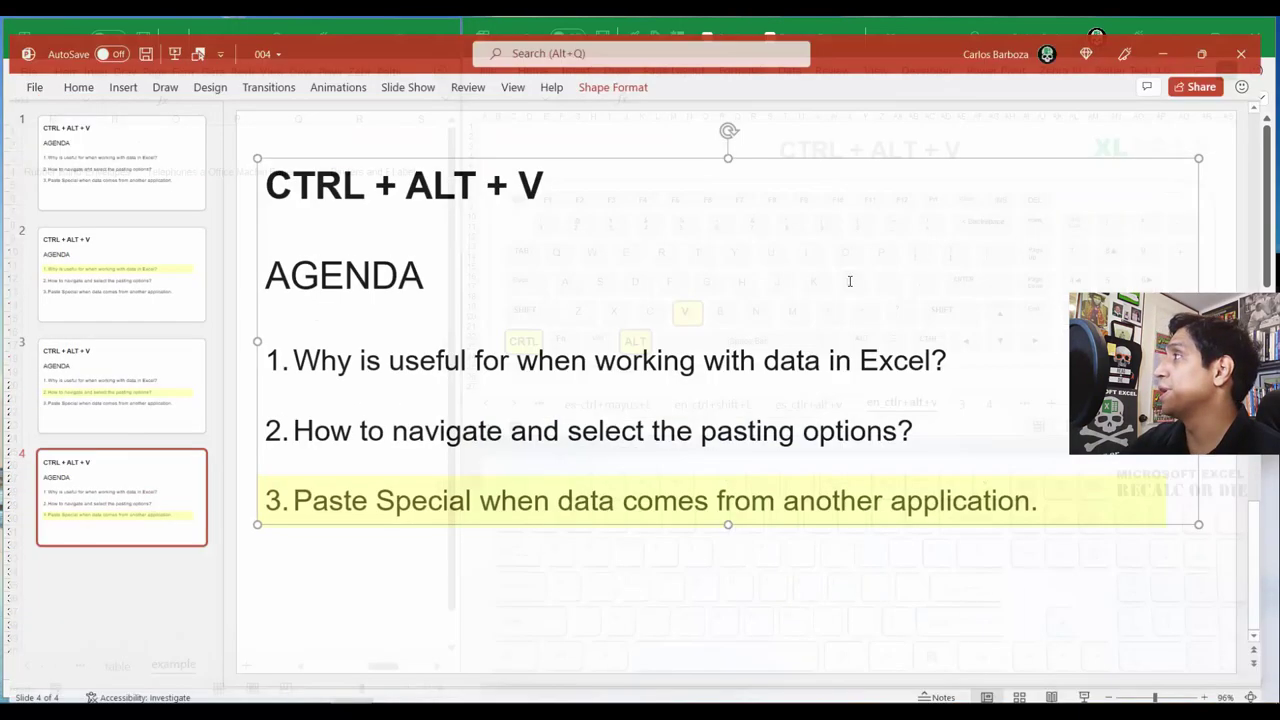
Select all the agenda text on the slide, then minimize PowerPoint
{"action": "left_click_drag", "start_coordinate": [271, 160], "coordinate": [1113, 495]}
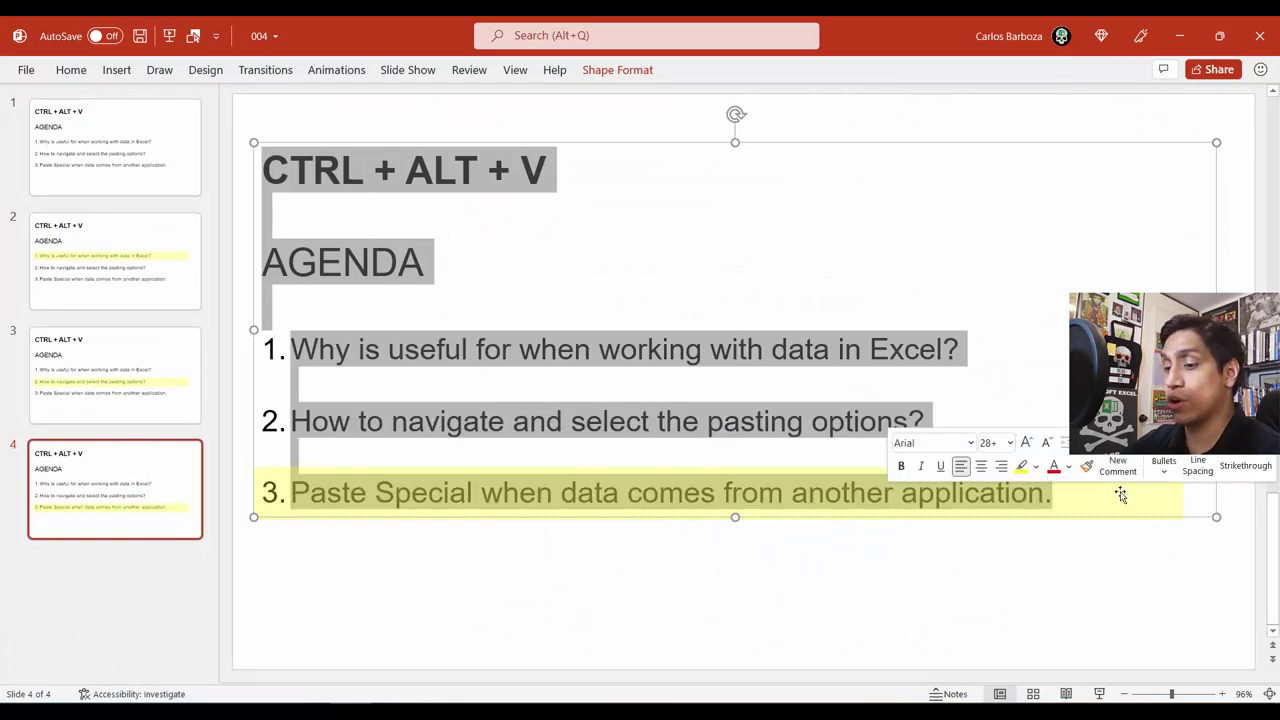
{"action": "left_click", "coordinate": [1181, 35]}
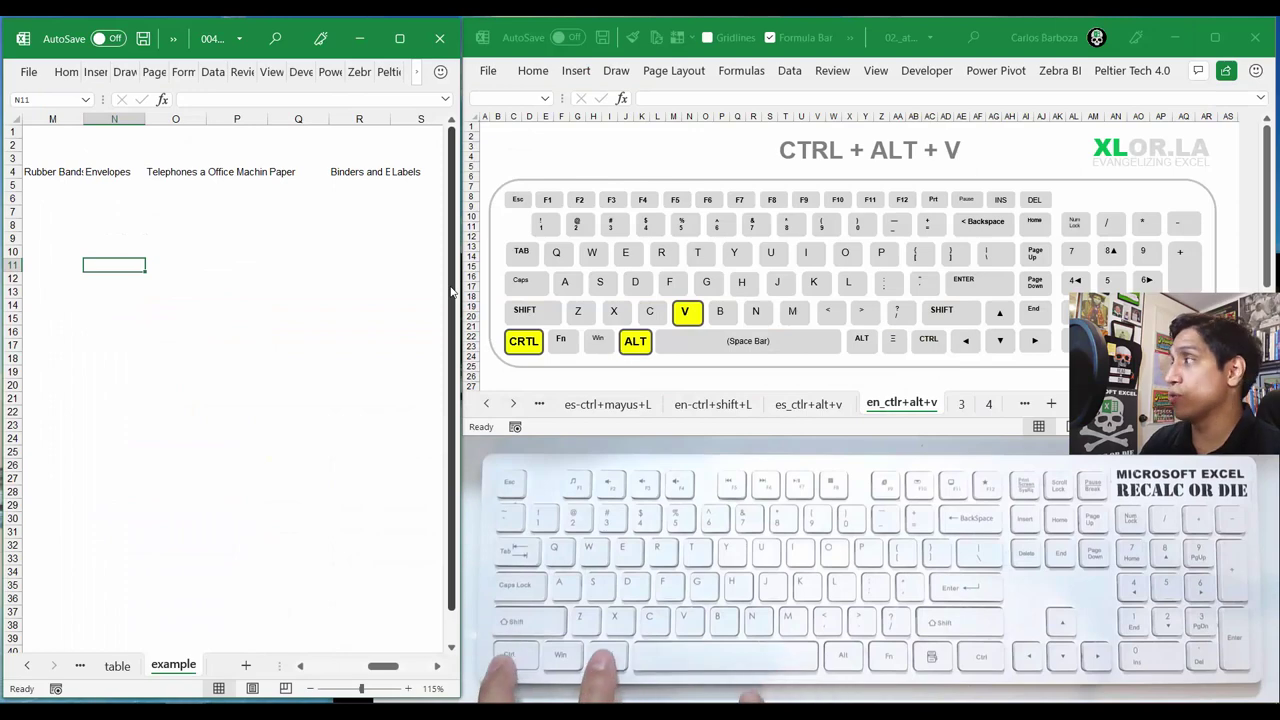
Paste the agenda slide text into N11:N17 using the Paste Special Text format
{"action": "key", "text": "ctrl+alt+v"}
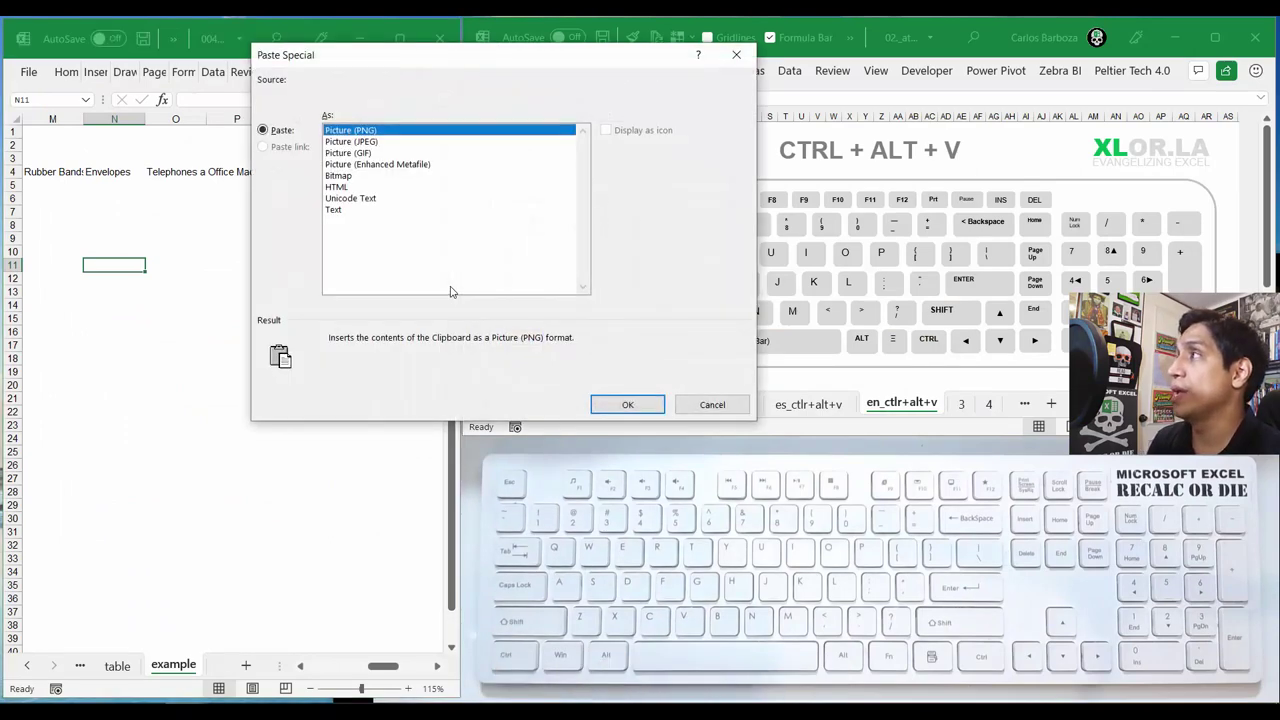
{"action": "key", "text": "Down"}
{"action": "key", "text": "Down"}
{"action": "key", "text": "Down"}
{"action": "key", "text": "Down"}
{"action": "key", "text": "Down"}
{"action": "key", "text": "Down"}
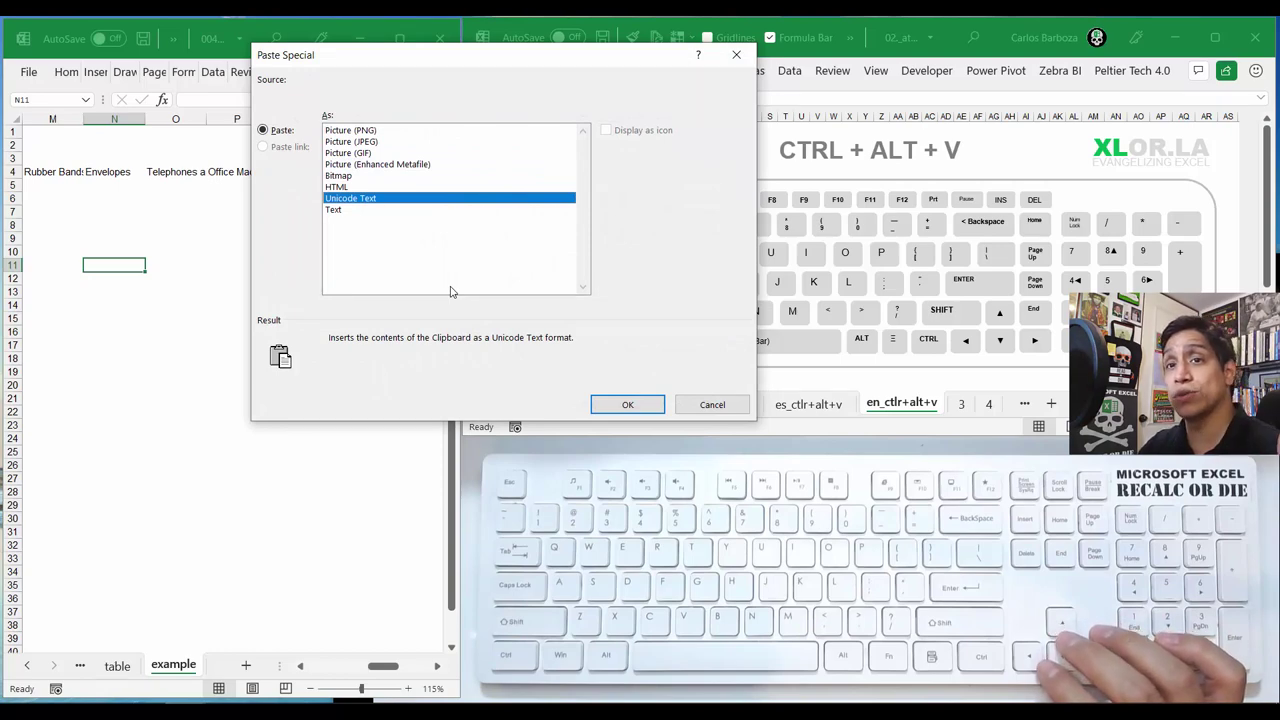
{"action": "key", "text": "Down"}
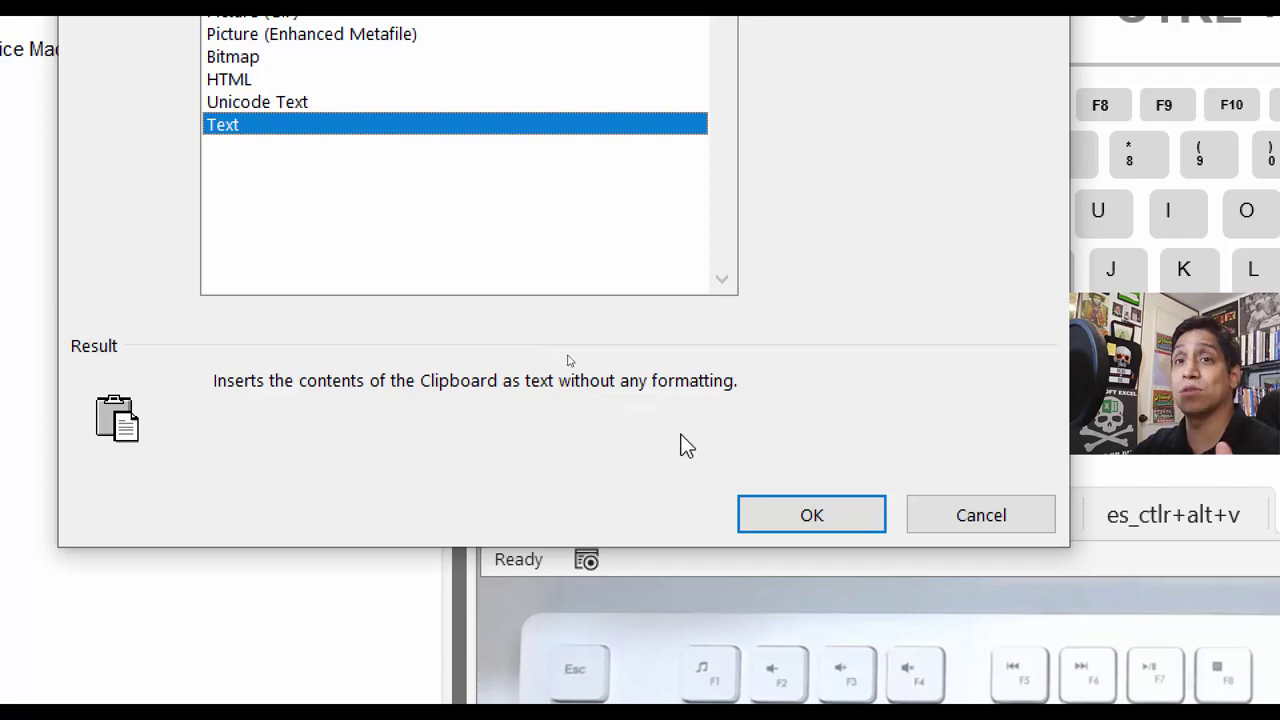
{"action": "left_click", "coordinate": [816, 515]}
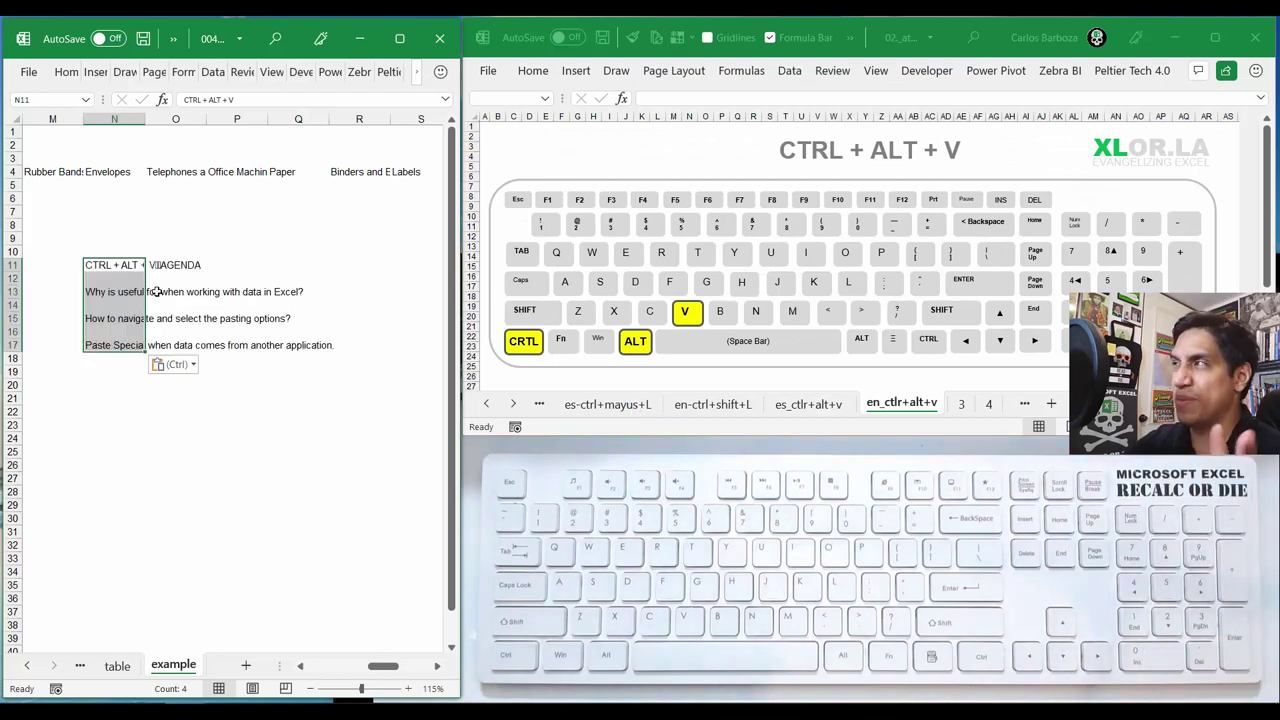
{"action": "left_click", "coordinate": [156, 303]}
{"action": "left_click_drag", "start_coordinate": [134, 251], "coordinate": [120, 362]}
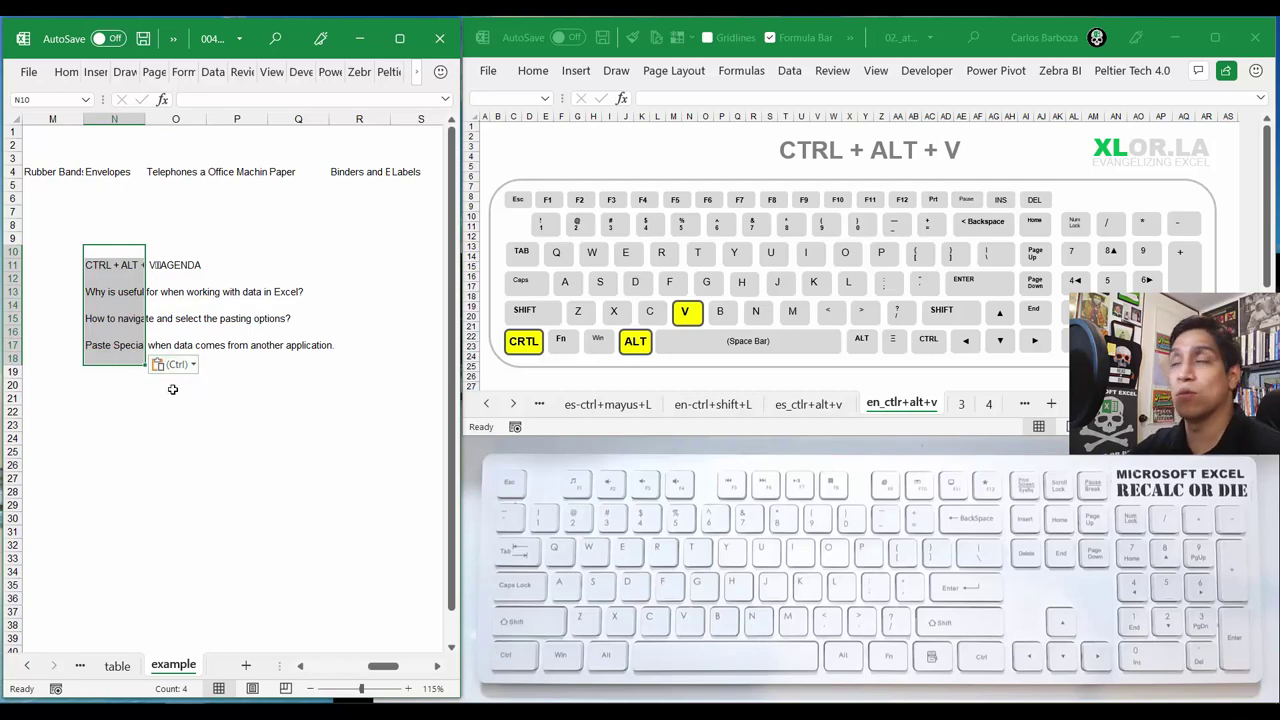
{"action": "left_click", "coordinate": [138, 387]}
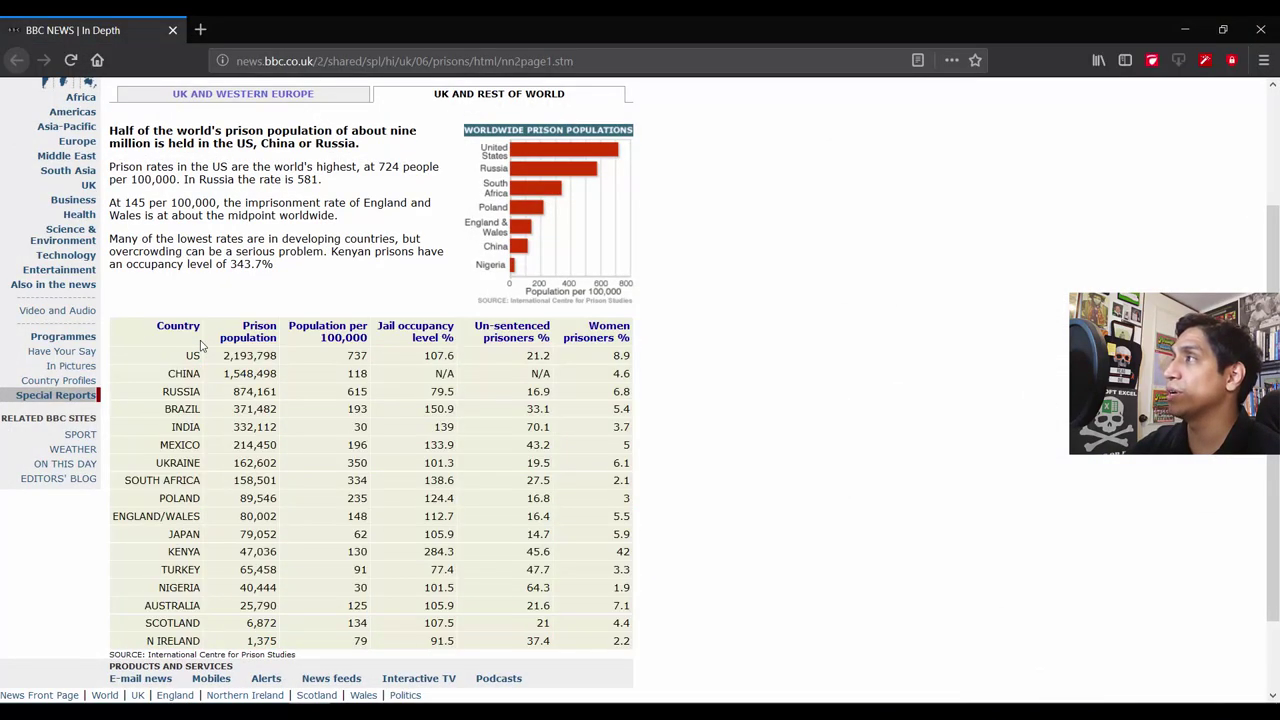
Select the entire World Prison Populations table on the BBC page, then minimize Firefox
{"action": "scroll", "coordinate": [63, 238], "scroll_direction": "up", "scroll_amount": 3}
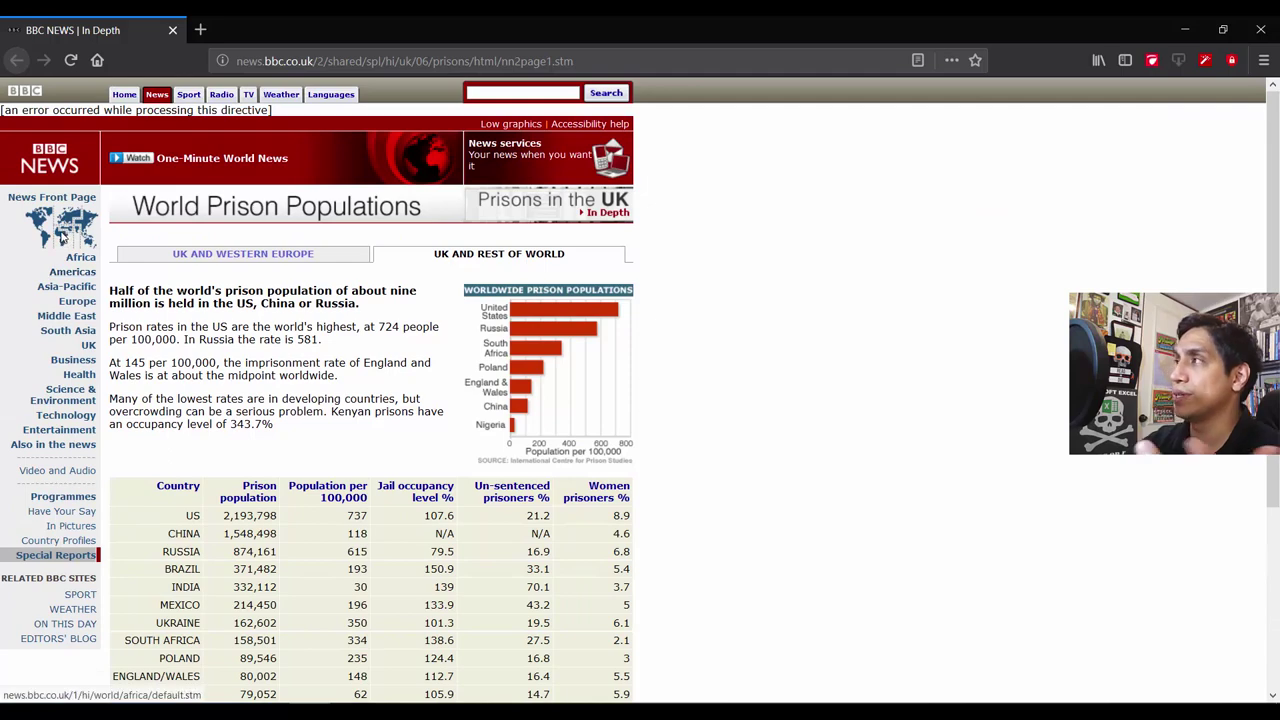
{"action": "scroll", "coordinate": [148, 257], "scroll_direction": "down", "scroll_amount": 3}
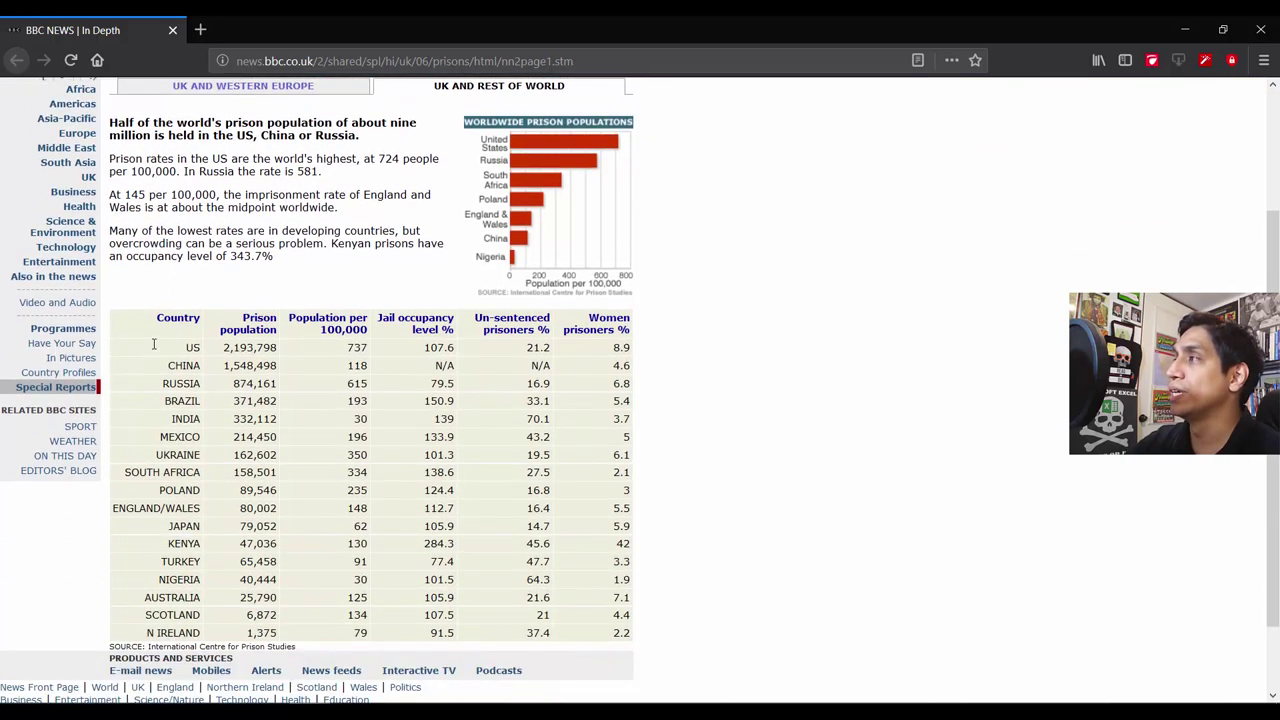
{"action": "left_click_drag", "start_coordinate": [148, 257], "coordinate": [634, 563]}
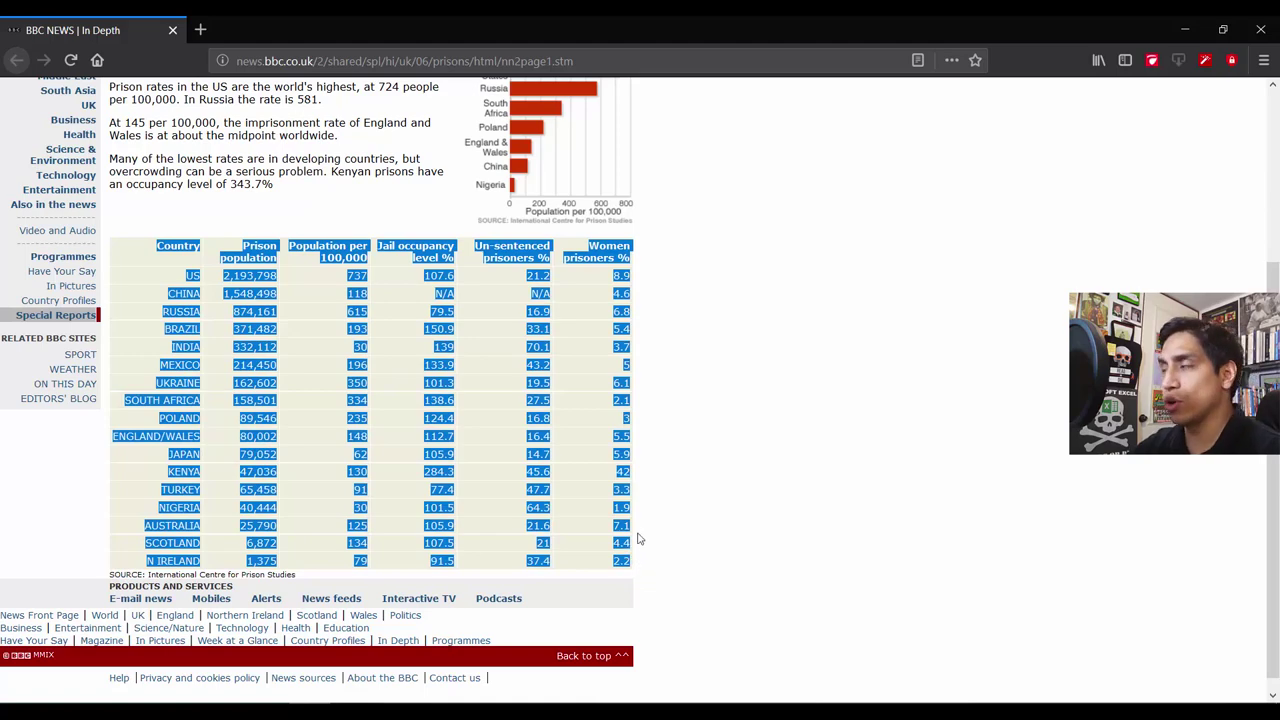
{"action": "left_click", "coordinate": [1183, 28]}
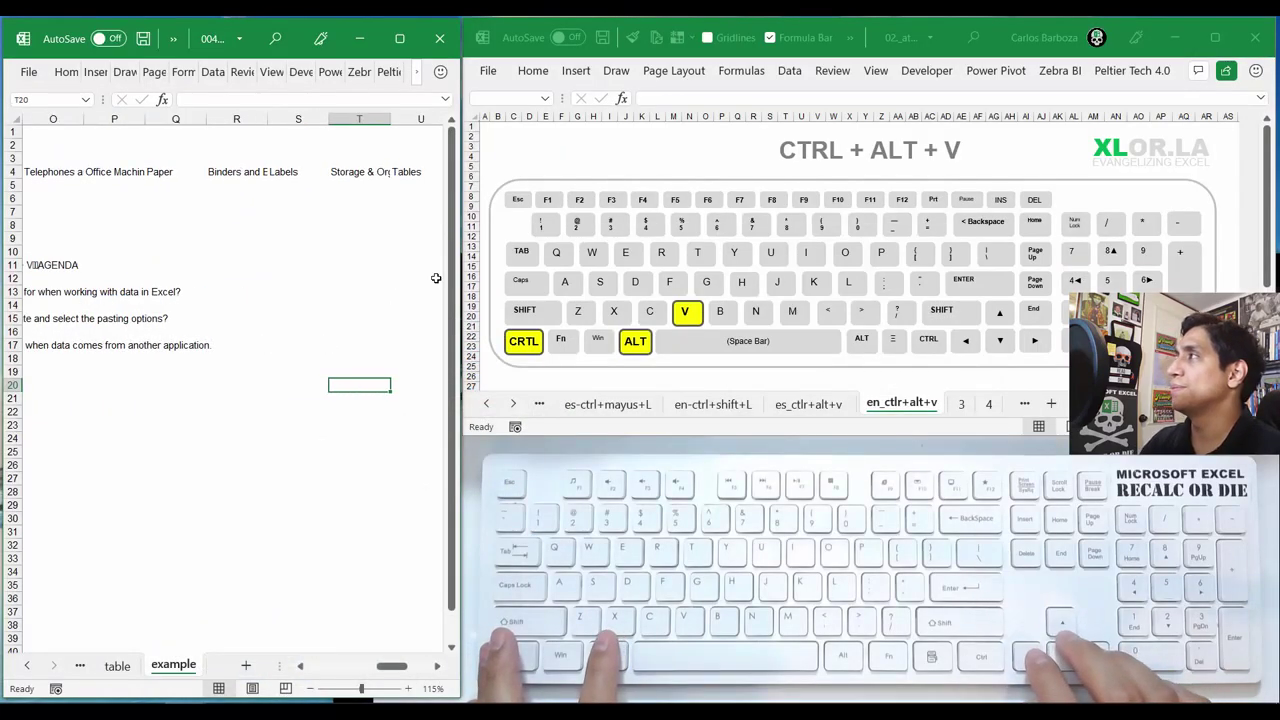
{"action": "key", "text": "Right"}
{"action": "key", "text": "Right"}
{"action": "key", "text": "Right"}
{"action": "key", "text": "Right"}
{"action": "key", "text": "Right"}
{"action": "key", "text": "Right"}
{"action": "key", "text": "Right"}
{"action": "key", "text": "Right"}
{"action": "key", "text": "Up"}
{"action": "key", "text": "Up"}
{"action": "key", "text": "Up"}
{"action": "key", "text": "Up"}
{"action": "key", "text": "Left"}
{"action": "key", "text": "Left"}
{"action": "key", "text": "Up"}
{"action": "key", "text": "Up"}
{"action": "key", "text": "Left"}
{"action": "key", "text": "Left"}
{"action": "key", "text": "Up"}
{"action": "key", "text": "Up"}
{"action": "key", "text": "Up"}
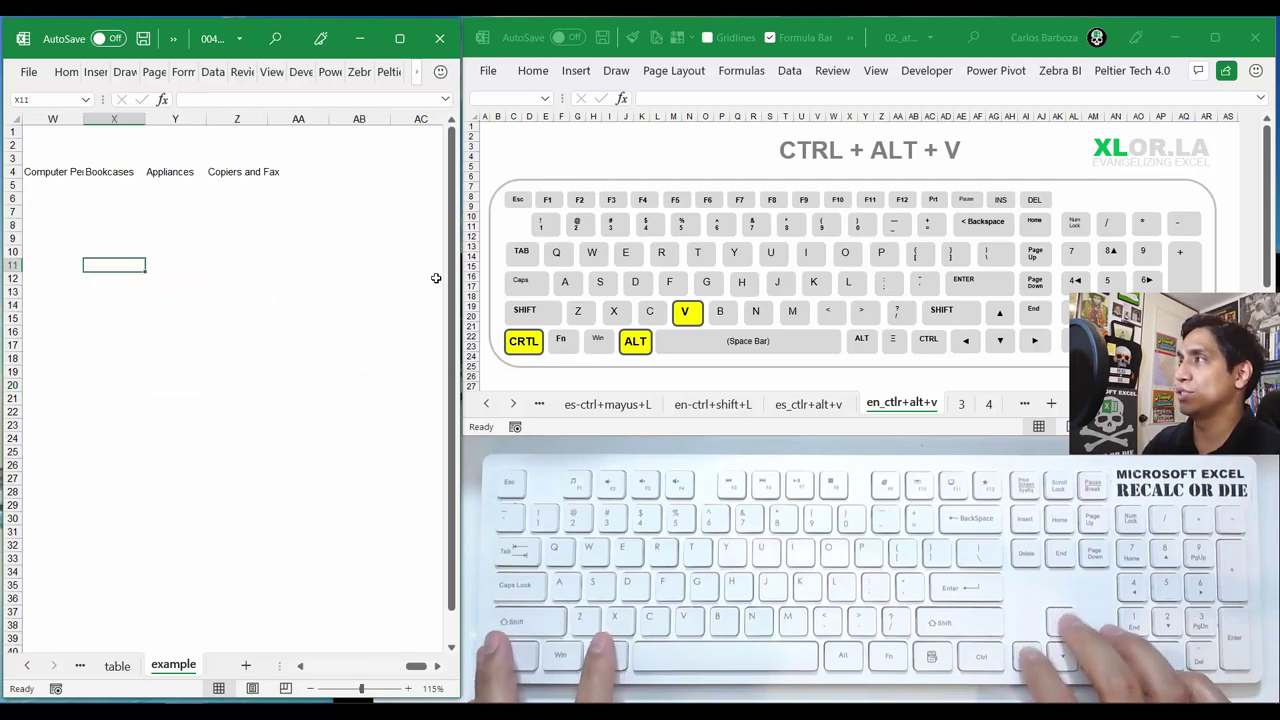
{"action": "key", "text": "Up"}
{"action": "key", "text": "Up"}
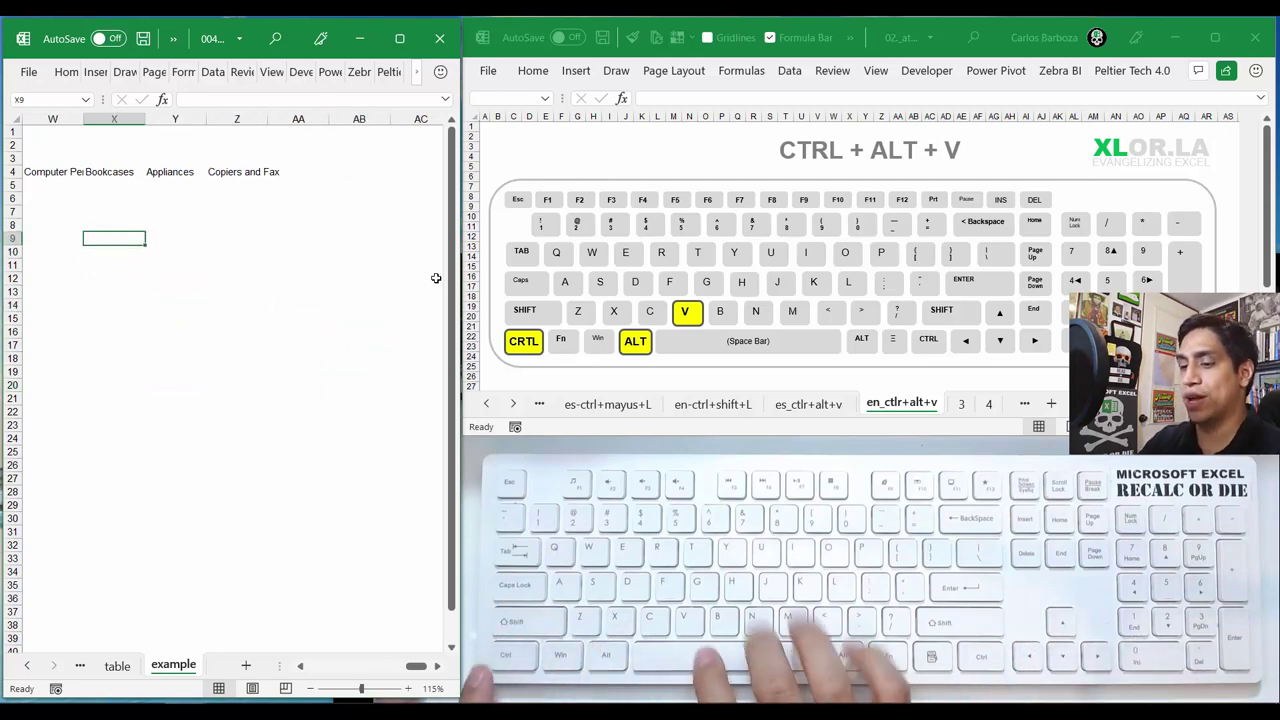
{"action": "key", "text": "ctrl+v"}
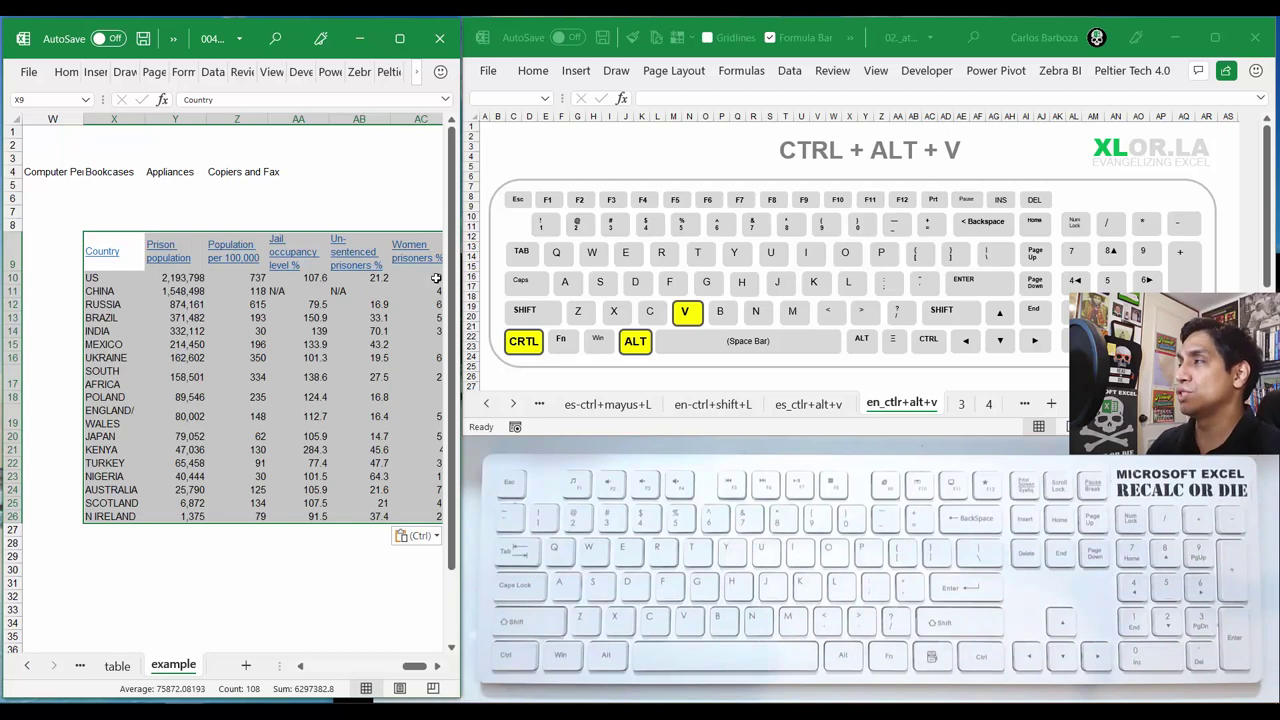
{"action": "key", "text": "Right"}
{"action": "key", "text": "Right"}
{"action": "key", "text": "Right"}
{"action": "key", "text": "Right"}
{"action": "key", "text": "Right"}
{"action": "key", "text": "Right"}
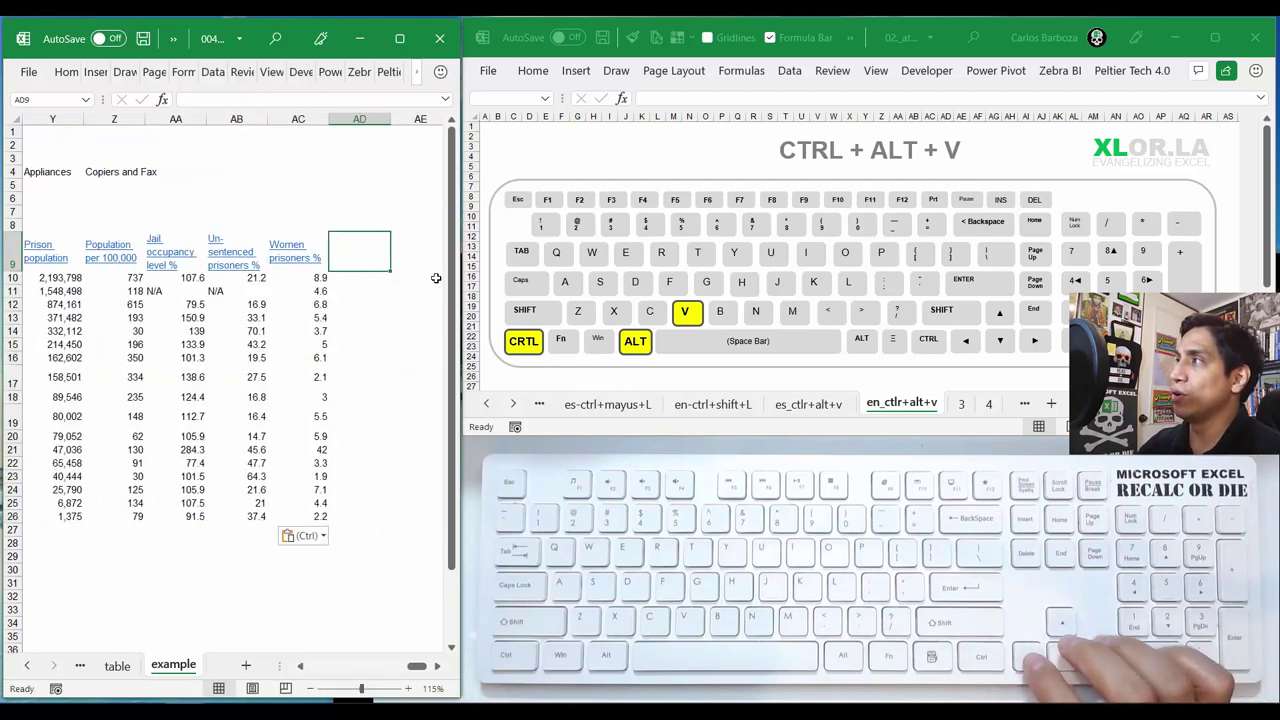
{"action": "key", "text": "Left"}
{"action": "key", "text": "Left"}
{"action": "key", "text": "Left"}
{"action": "key", "text": "Left"}
{"action": "key", "text": "Left"}
{"action": "key", "text": "Left"}
{"action": "key", "text": "Left"}
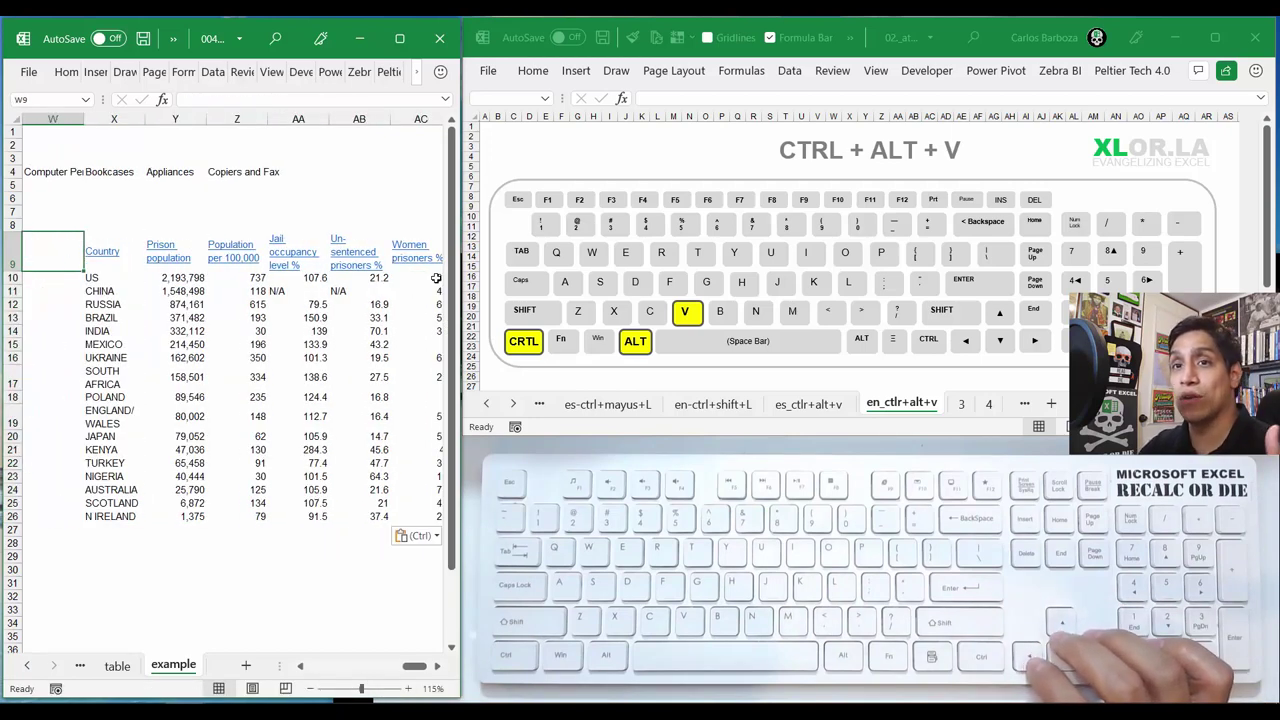
{"action": "key", "text": "Right"}
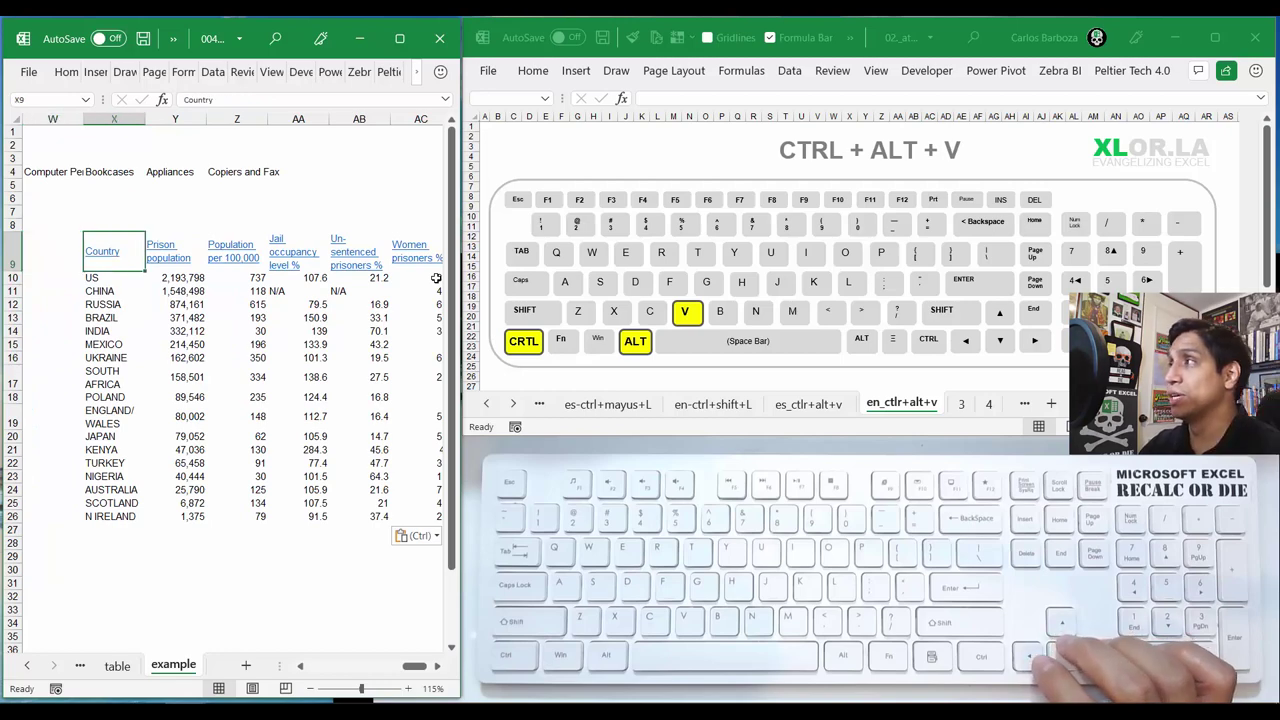
{"action": "key", "text": "Right"}
{"action": "key", "text": "Right"}
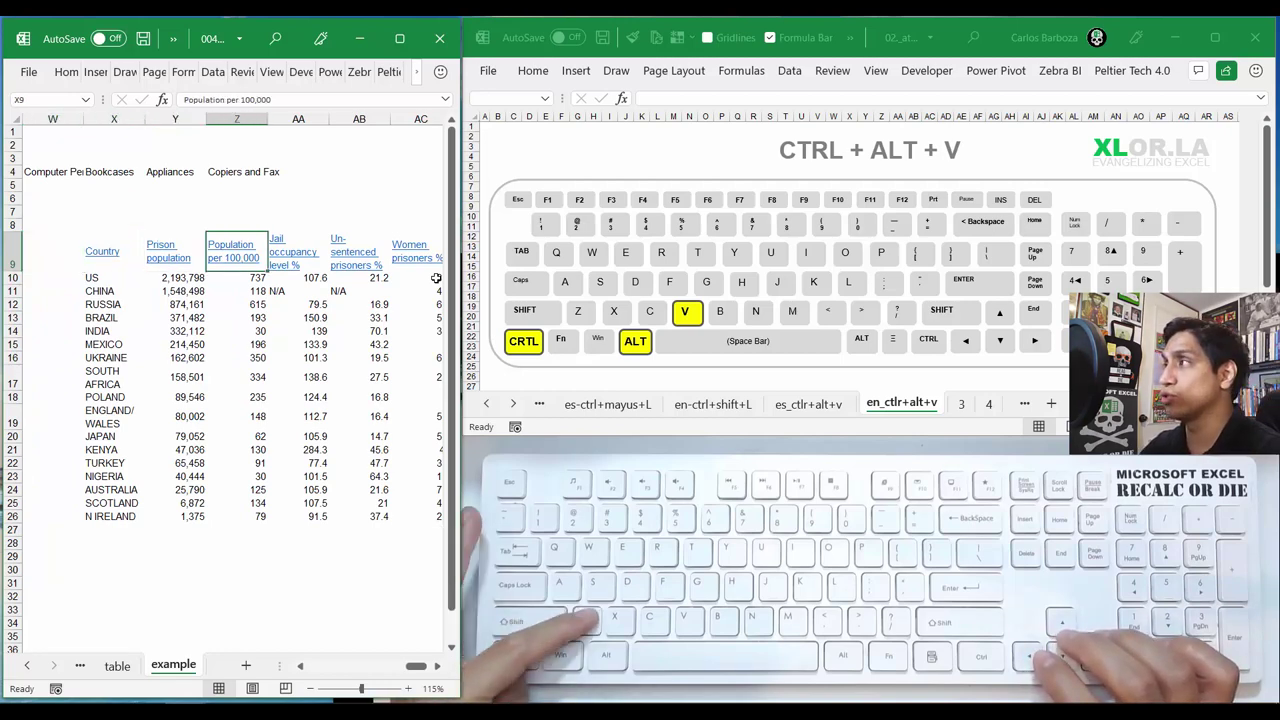
{"action": "key", "text": "ctrl+z"}
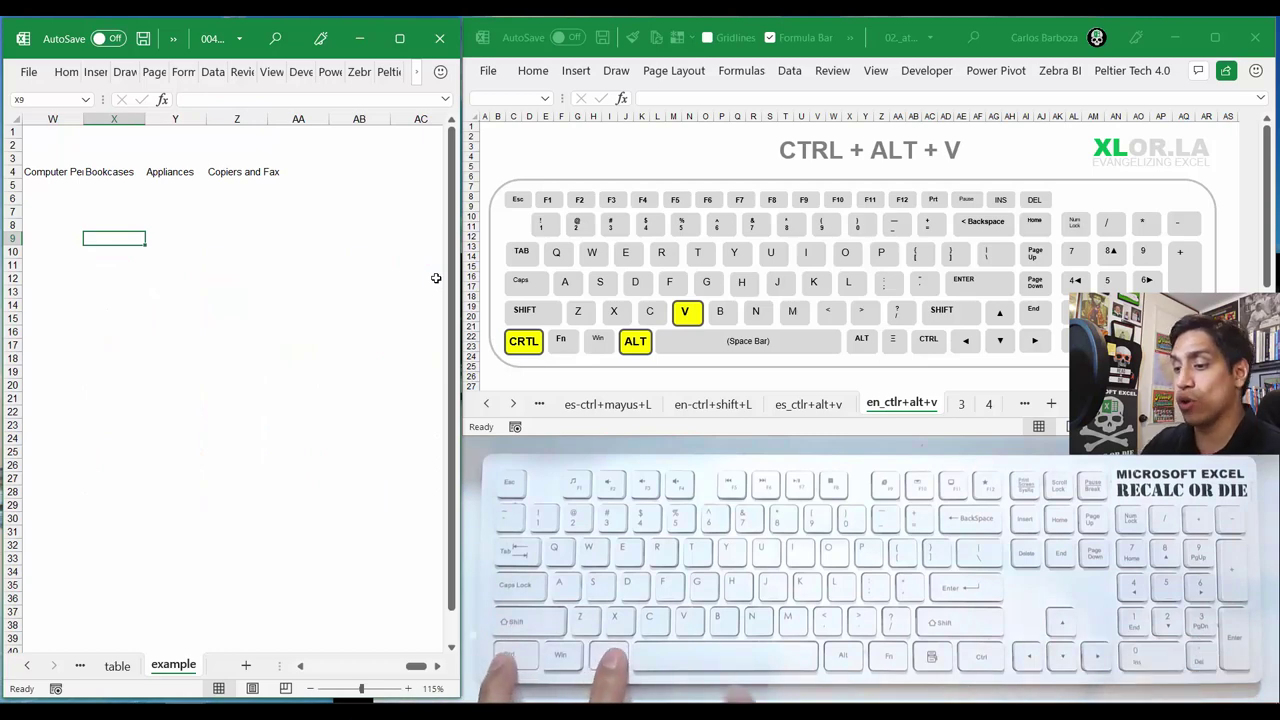
Paste the BBC prison table at X9 with the Paste Special Text format
{"action": "key", "text": "ctrl+alt+v"}
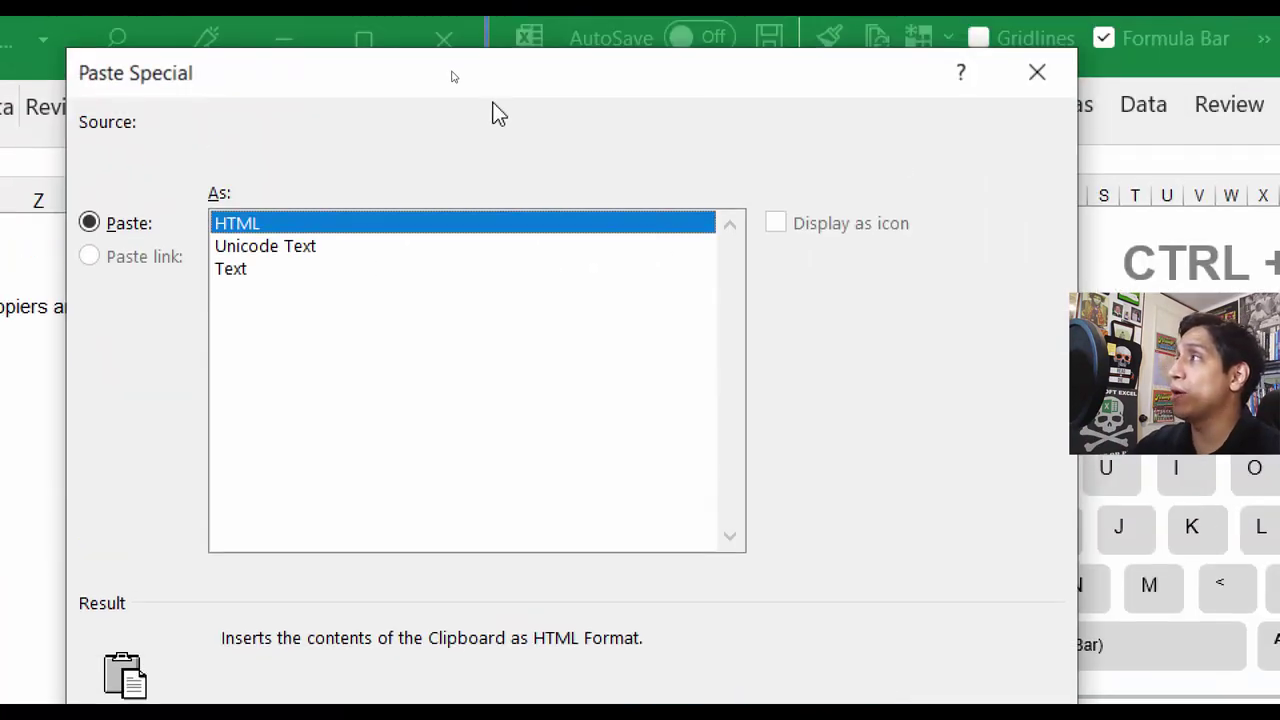
{"action": "left_click", "coordinate": [245, 284]}
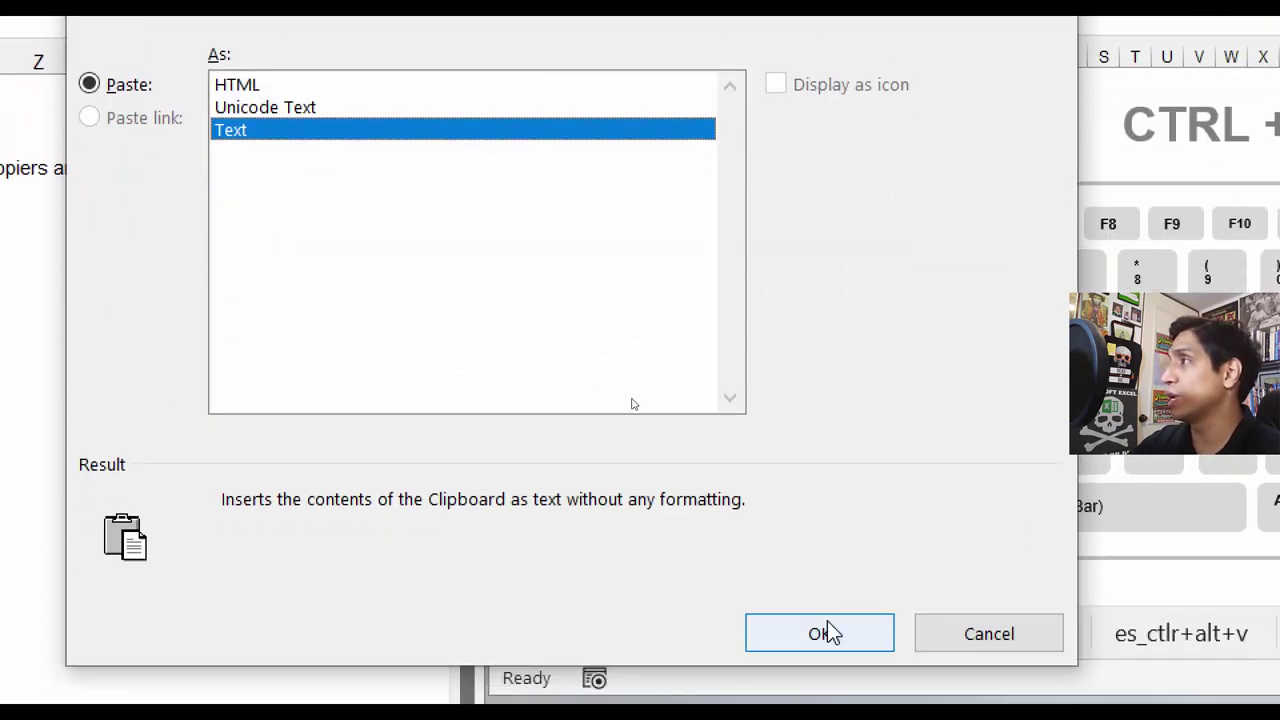
{"action": "left_click", "coordinate": [822, 633]}
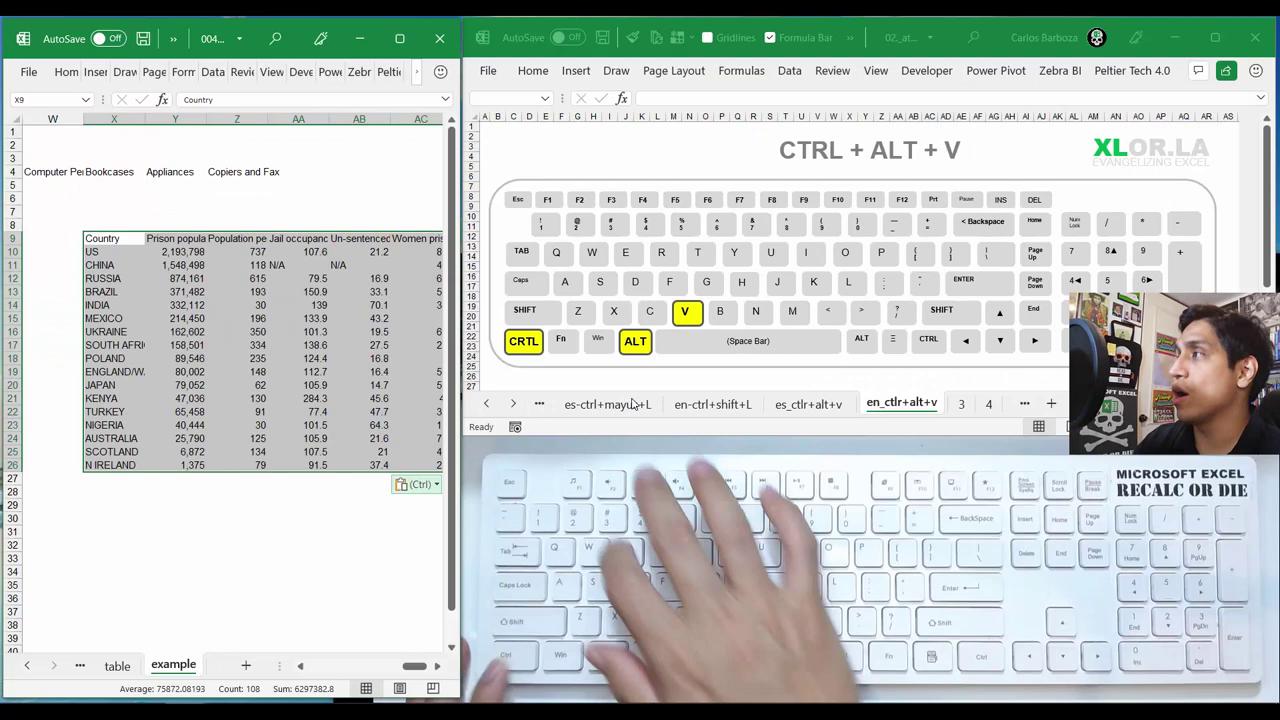
Dismiss the paste options and check the pasted cells, including China's N/A value
{"action": "key", "text": "ctrl"}
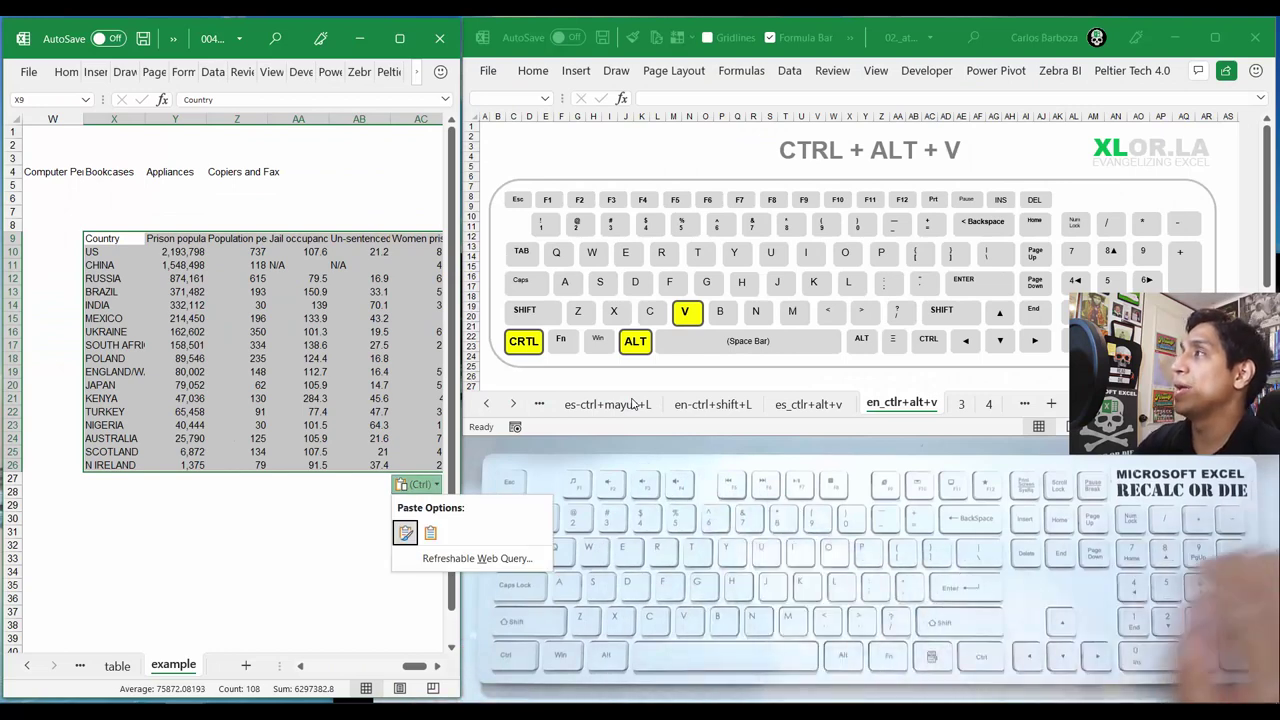
{"action": "key", "text": "Escape"}
{"action": "key", "text": "Right"}
{"action": "key", "text": "Right"}
{"action": "key", "text": "Right"}
{"action": "key", "text": "Right"}
{"action": "key", "text": "Right"}
{"action": "key", "text": "Right"}
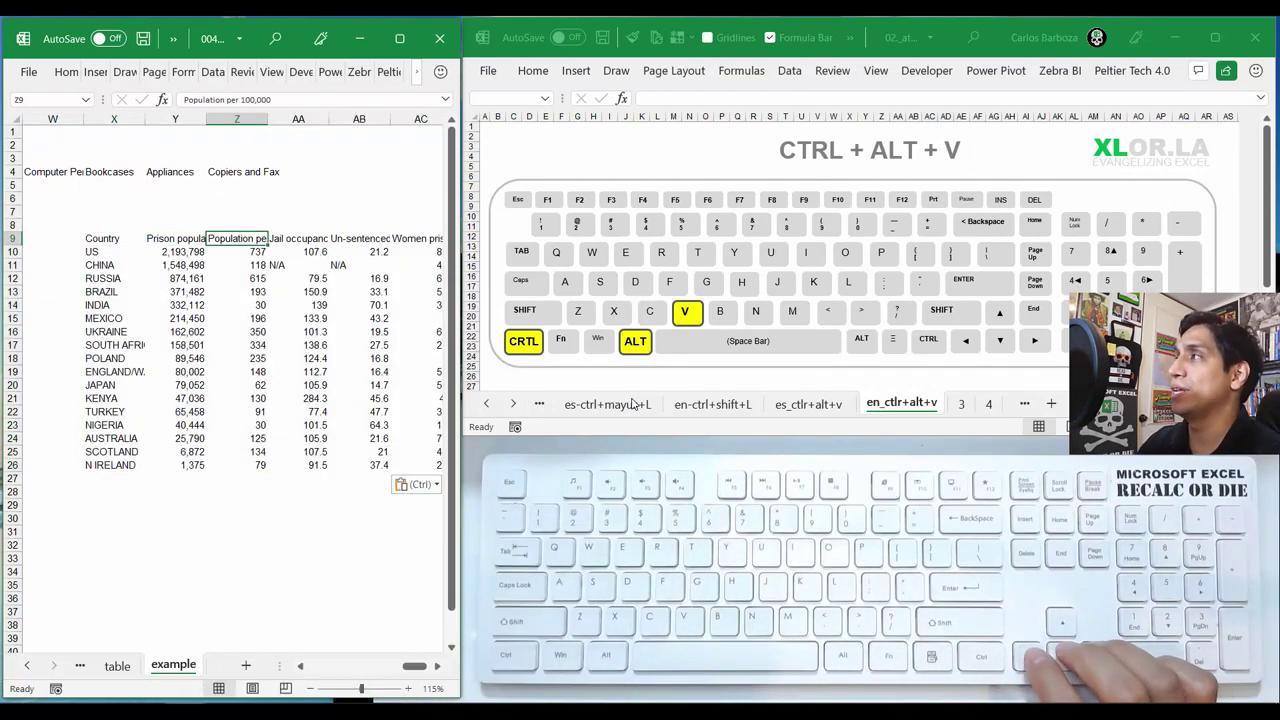
{"action": "key", "text": "Left"}
{"action": "key", "text": "Left"}
{"action": "key", "text": "Left"}
{"action": "key", "text": "Left"}
{"action": "key", "text": "Left"}
{"action": "key", "text": "Left"}
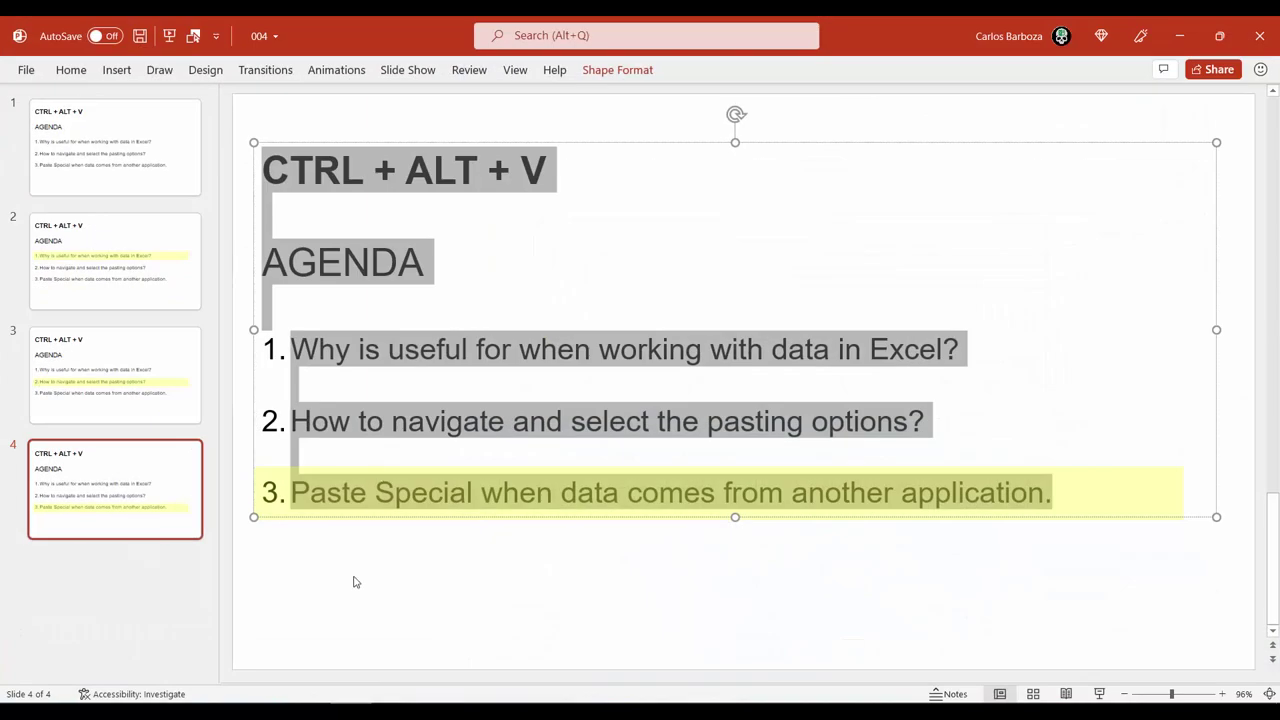
{"action": "left_click", "coordinate": [353, 582]}
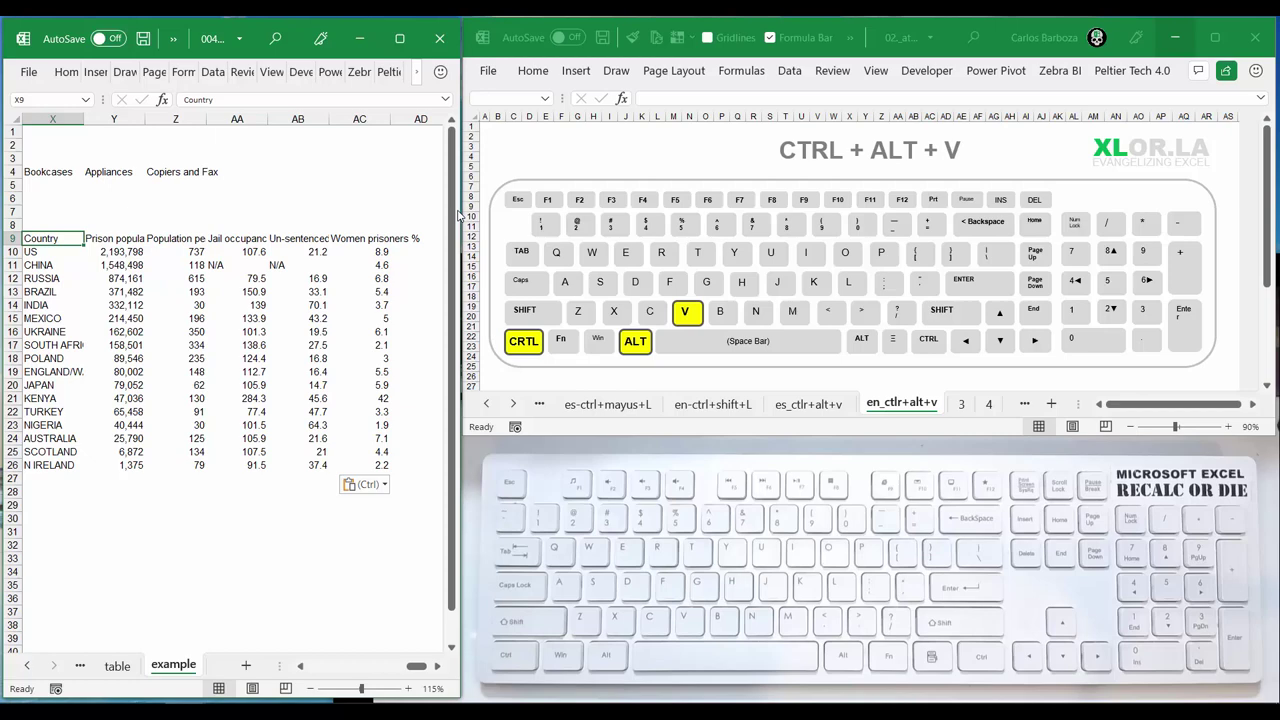
{"action": "left_click", "coordinate": [240, 262]}
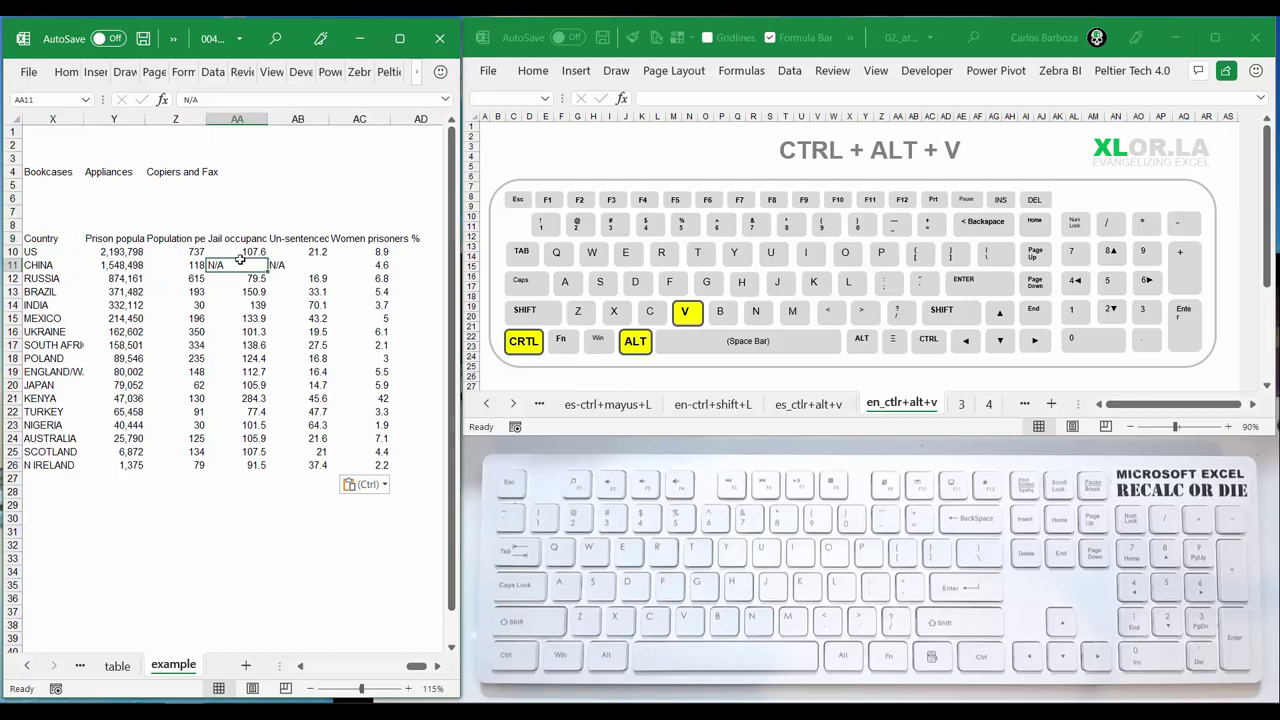